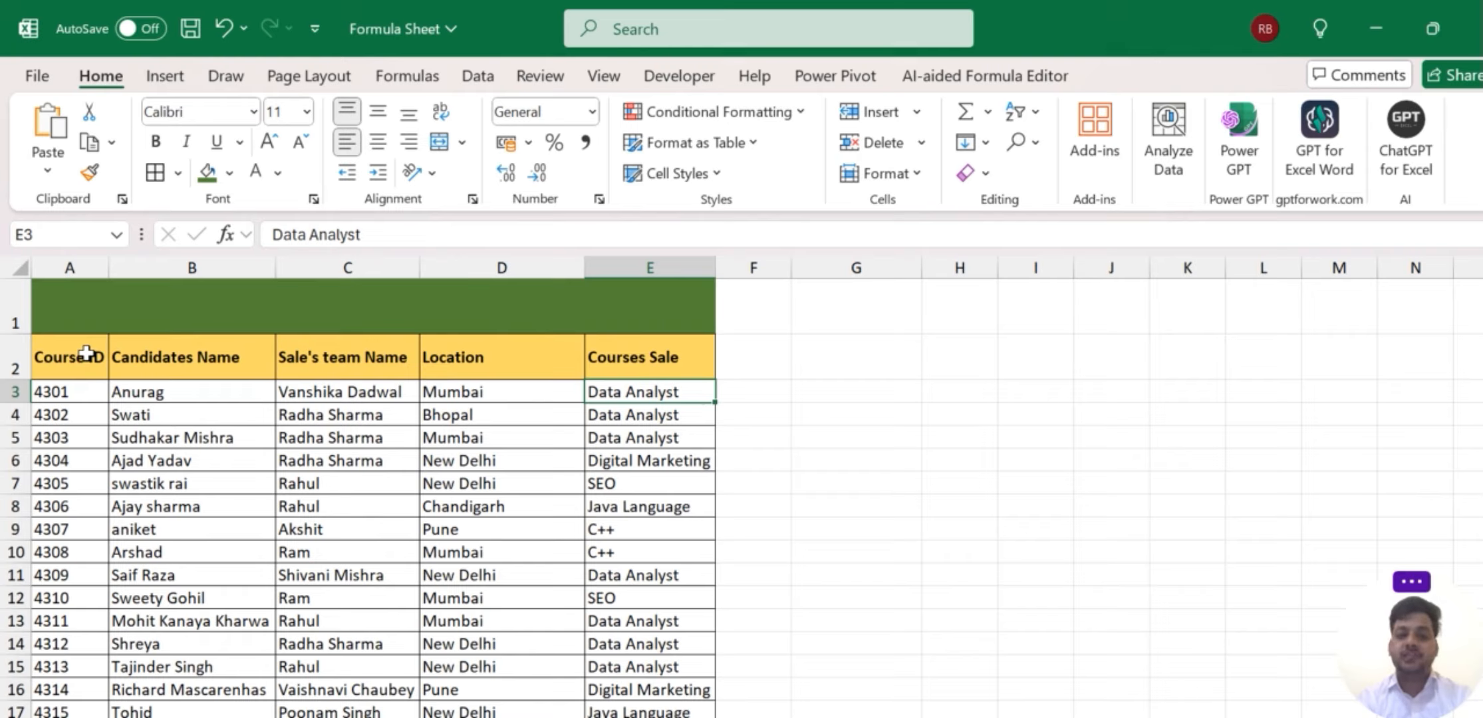
Examine the course sales records row by row, from row 3 down to row 9.
key("Down")
key("Down")
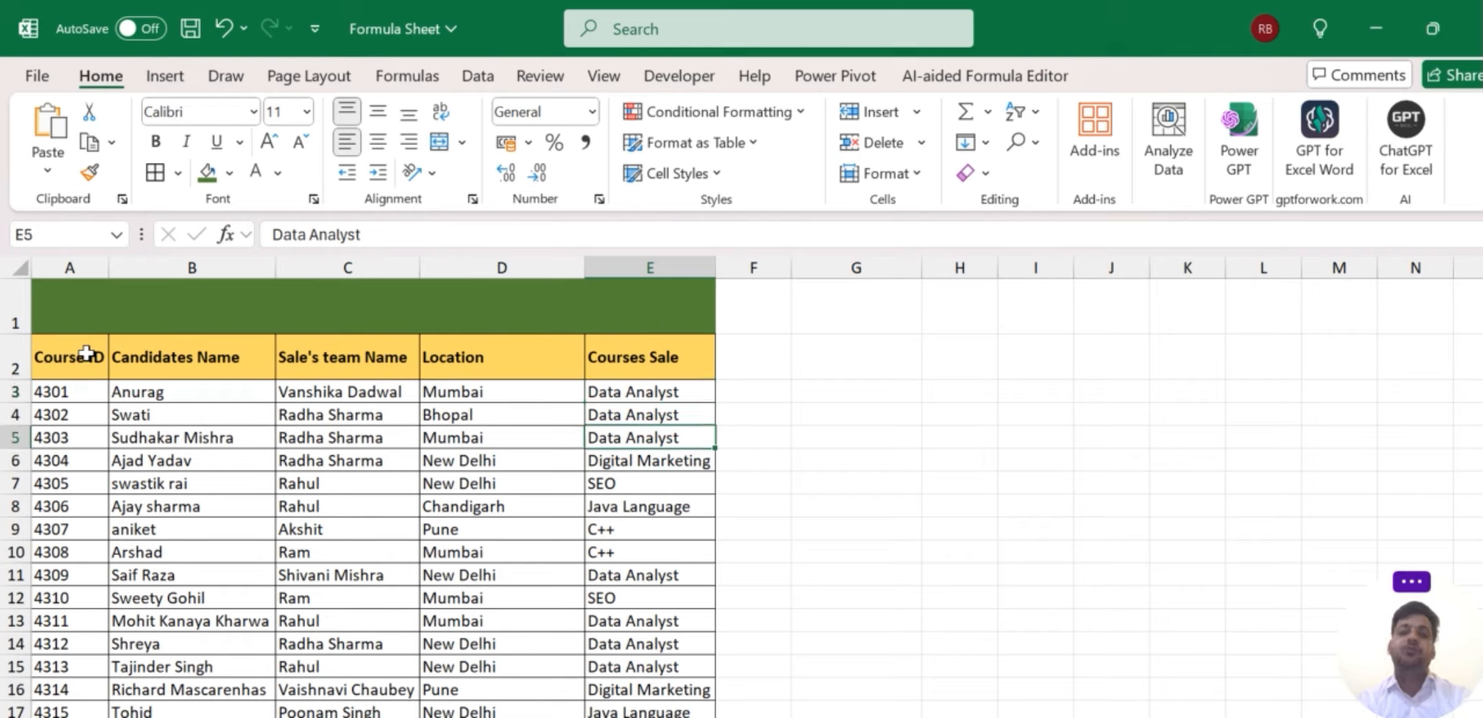
key("Down")
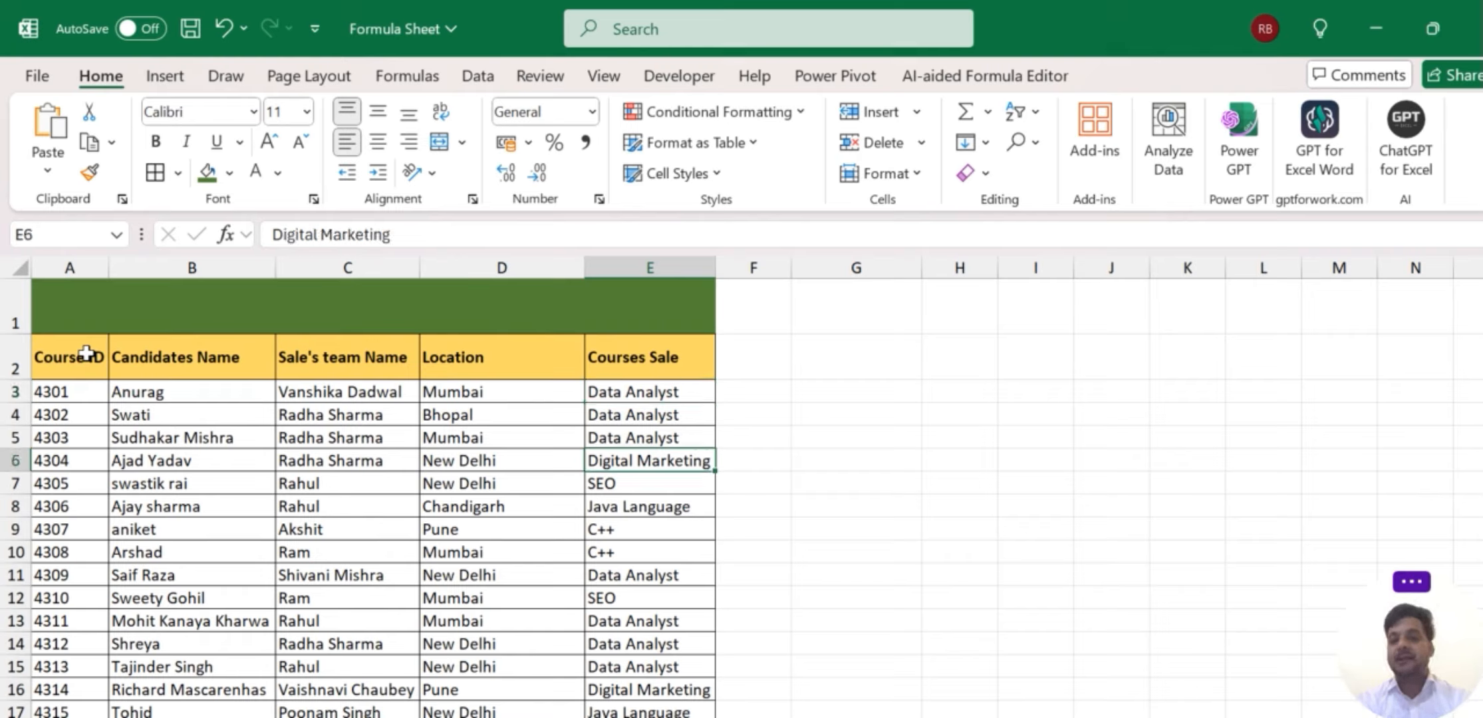
key("Down")
key("Down")
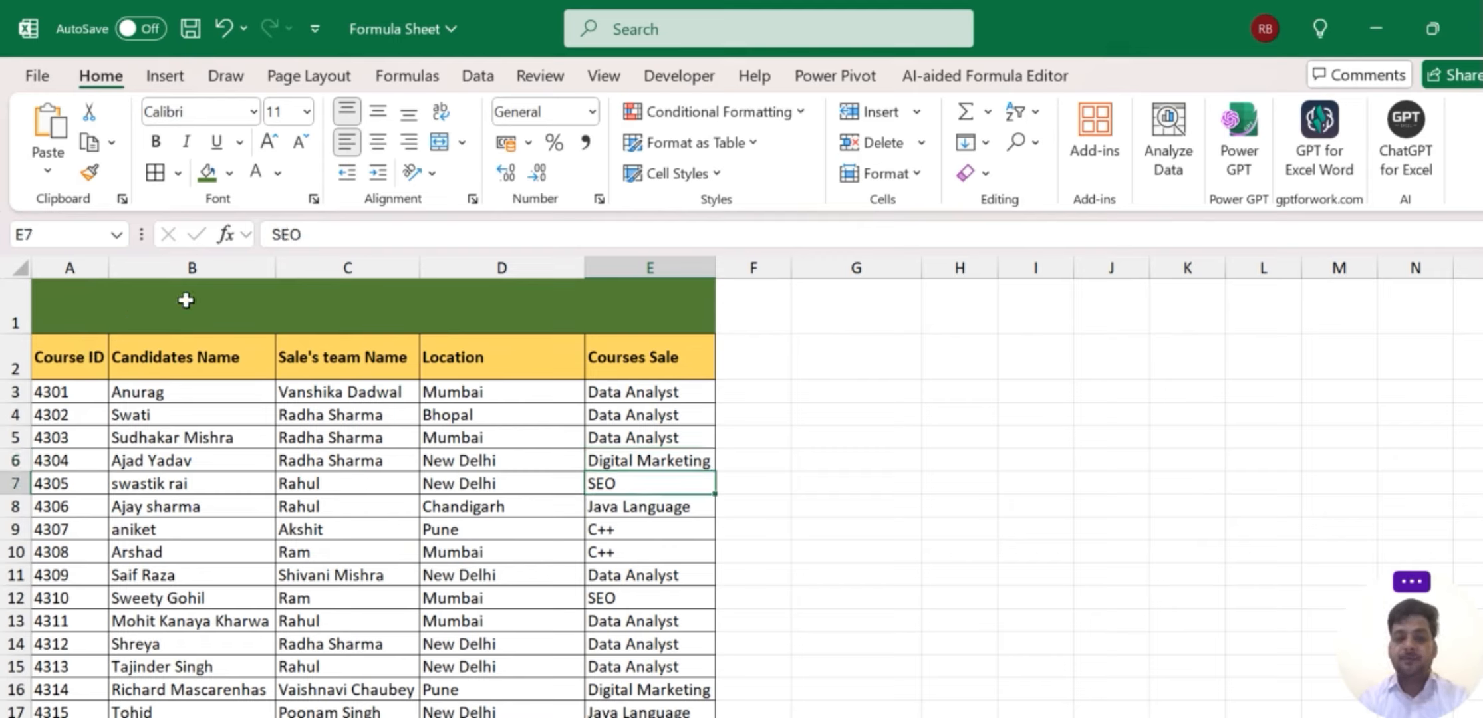
key("Up")
key("shift+space")
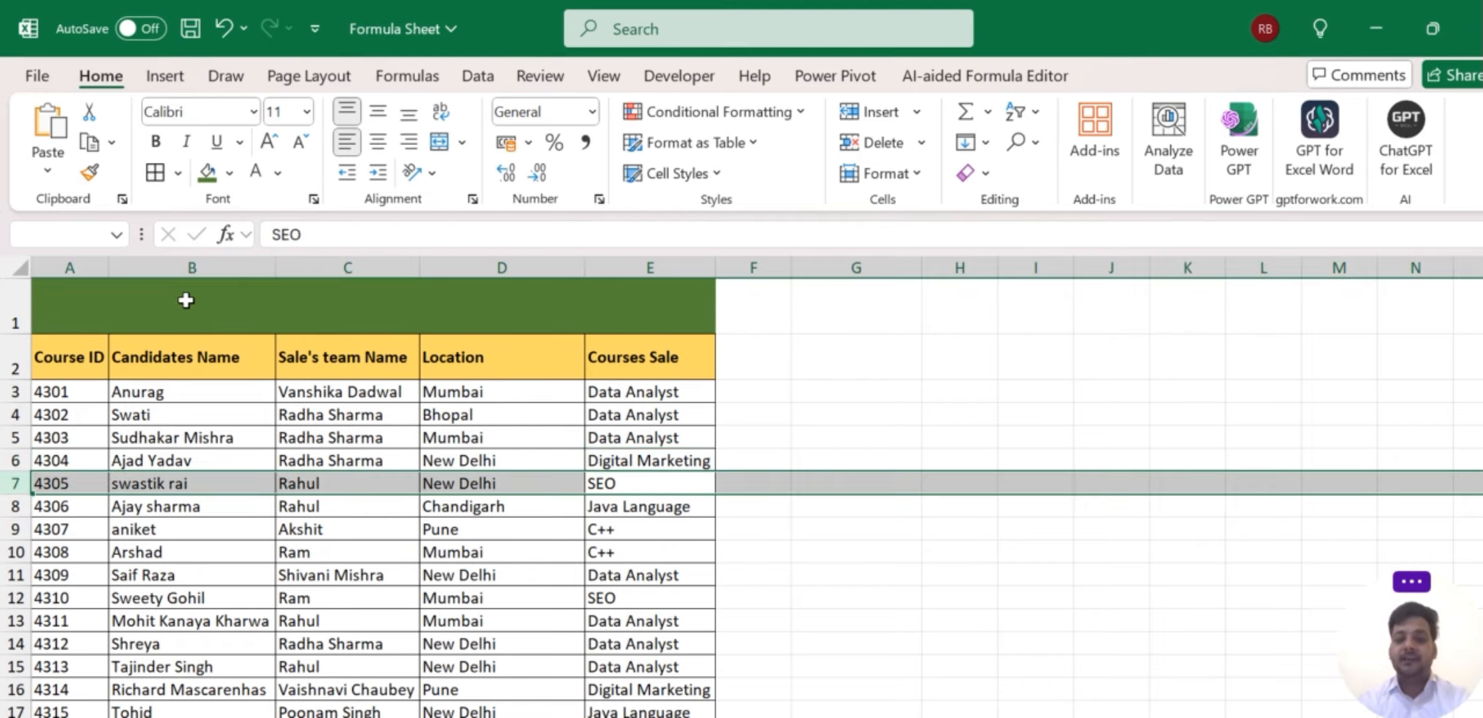
key("Down")
key("shift+space")
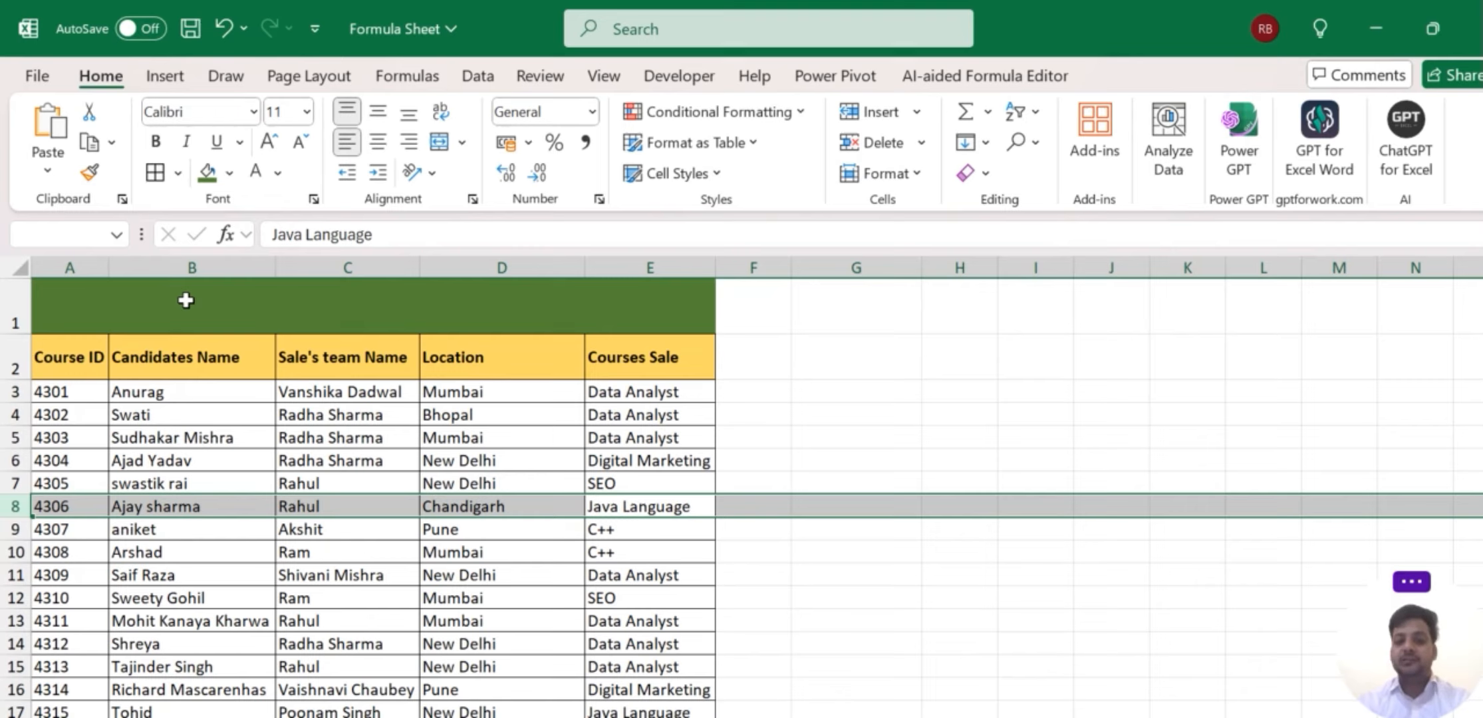
key("Down")
key("shift+space")
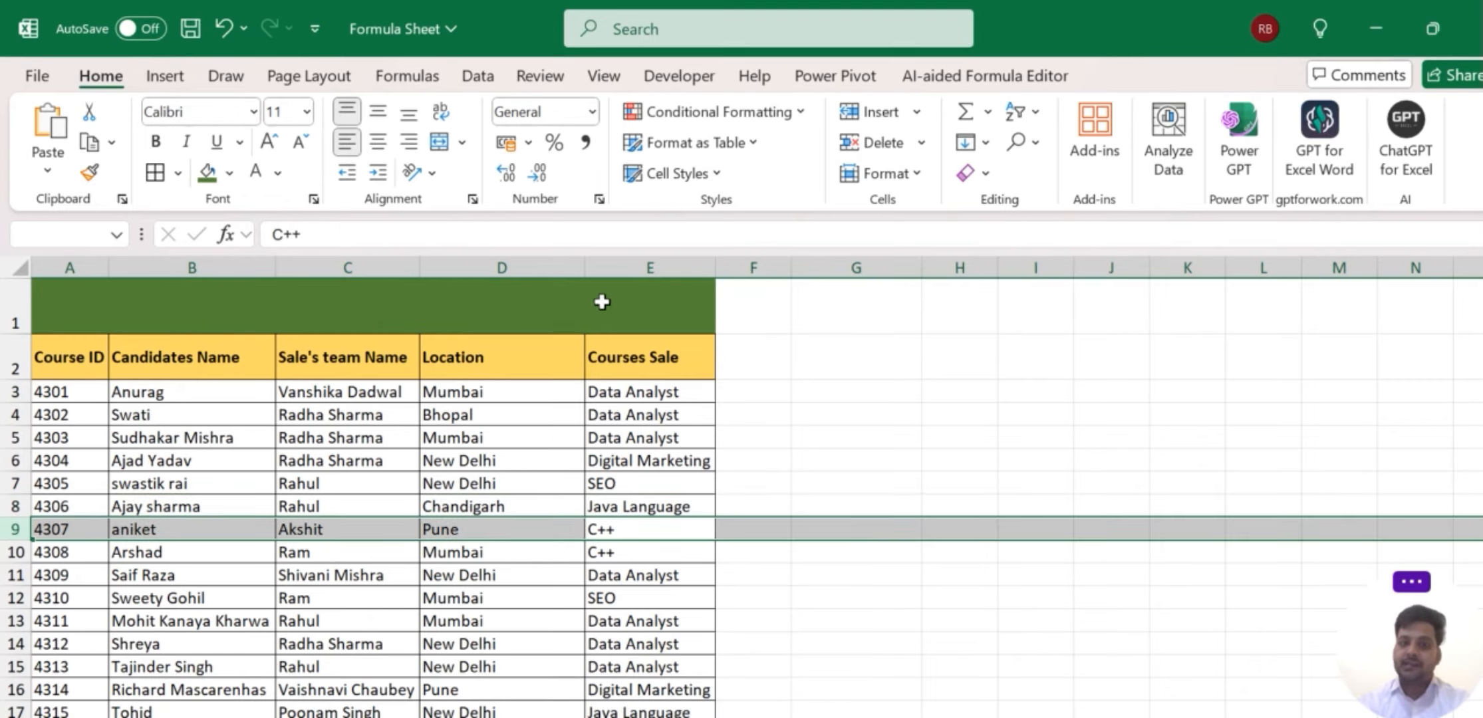
Examine the Courses Sale, Course ID, Sale's team Name and Candidates Name columns of the sales table.
left_click_drag(613, 357, 644, 640)
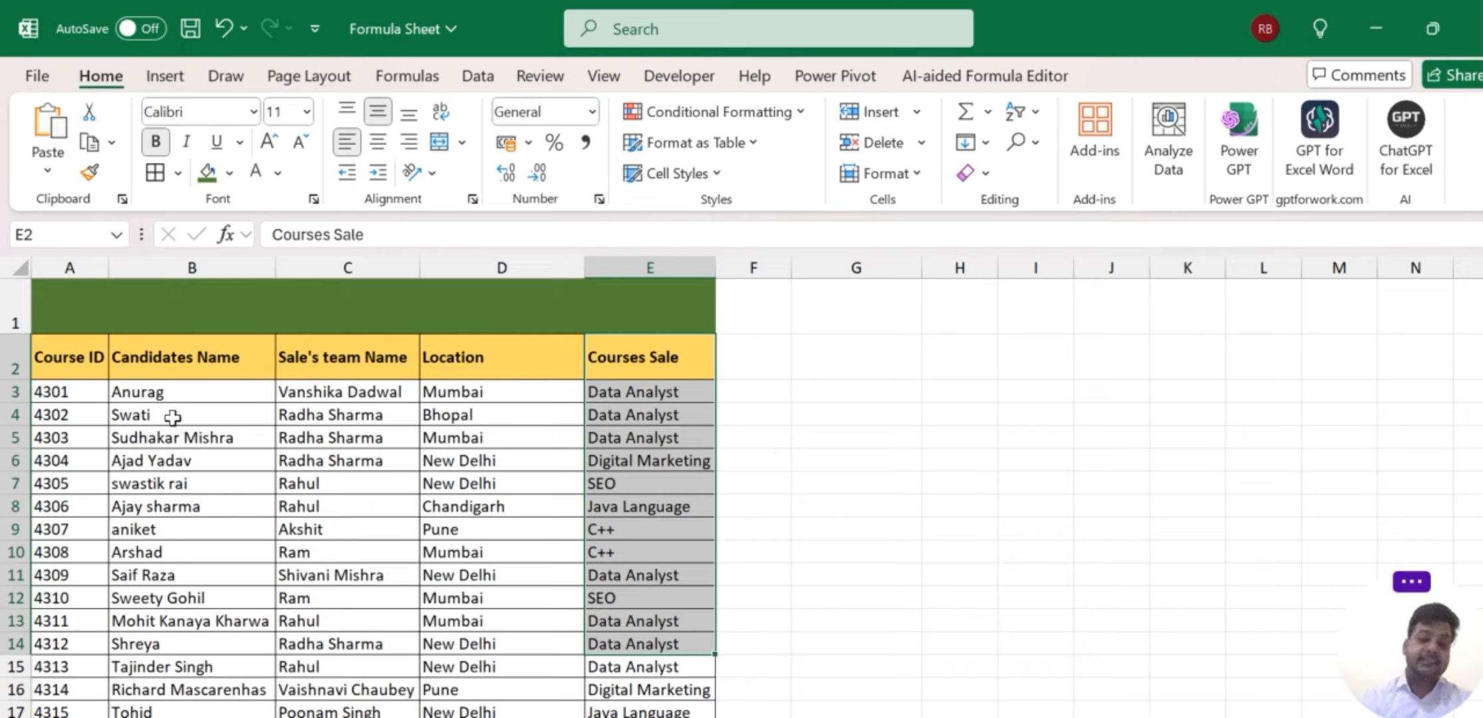
left_click(72, 361)
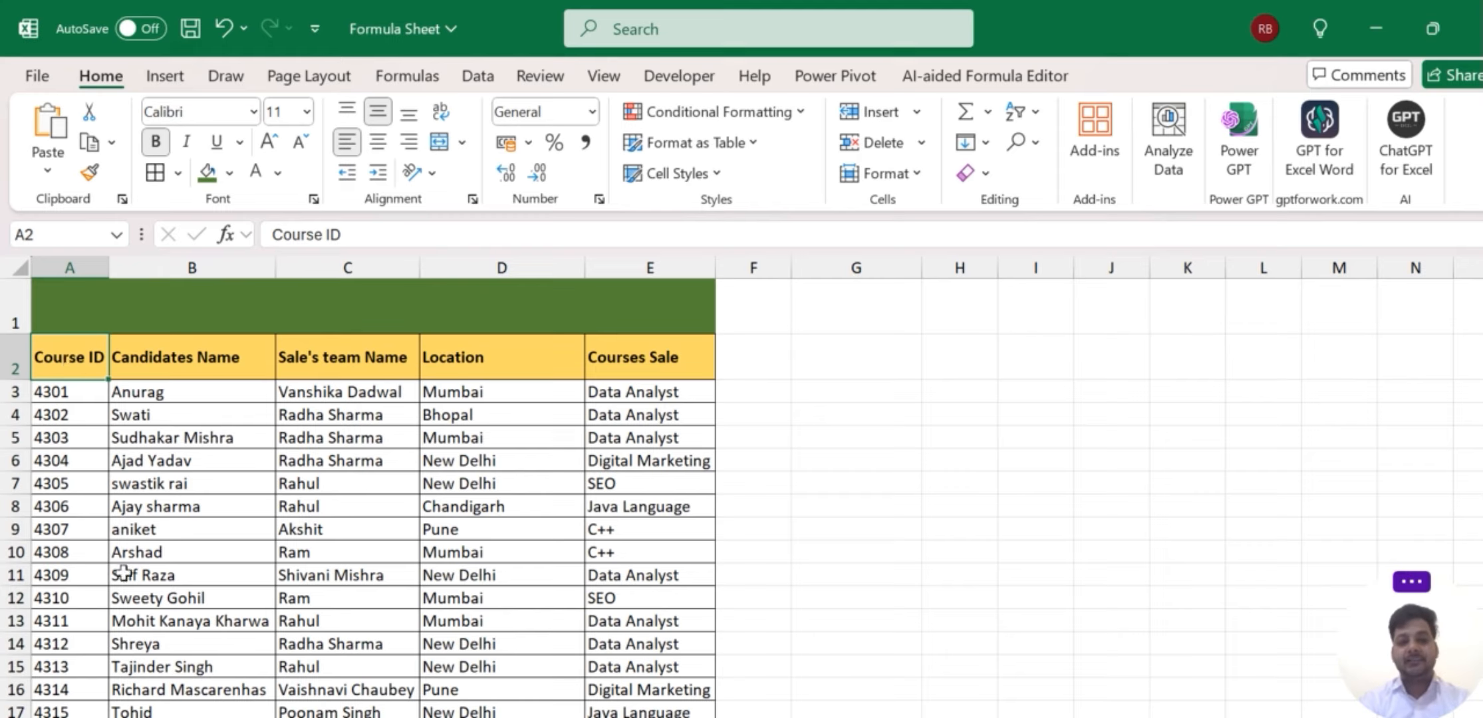
left_click(64, 554)
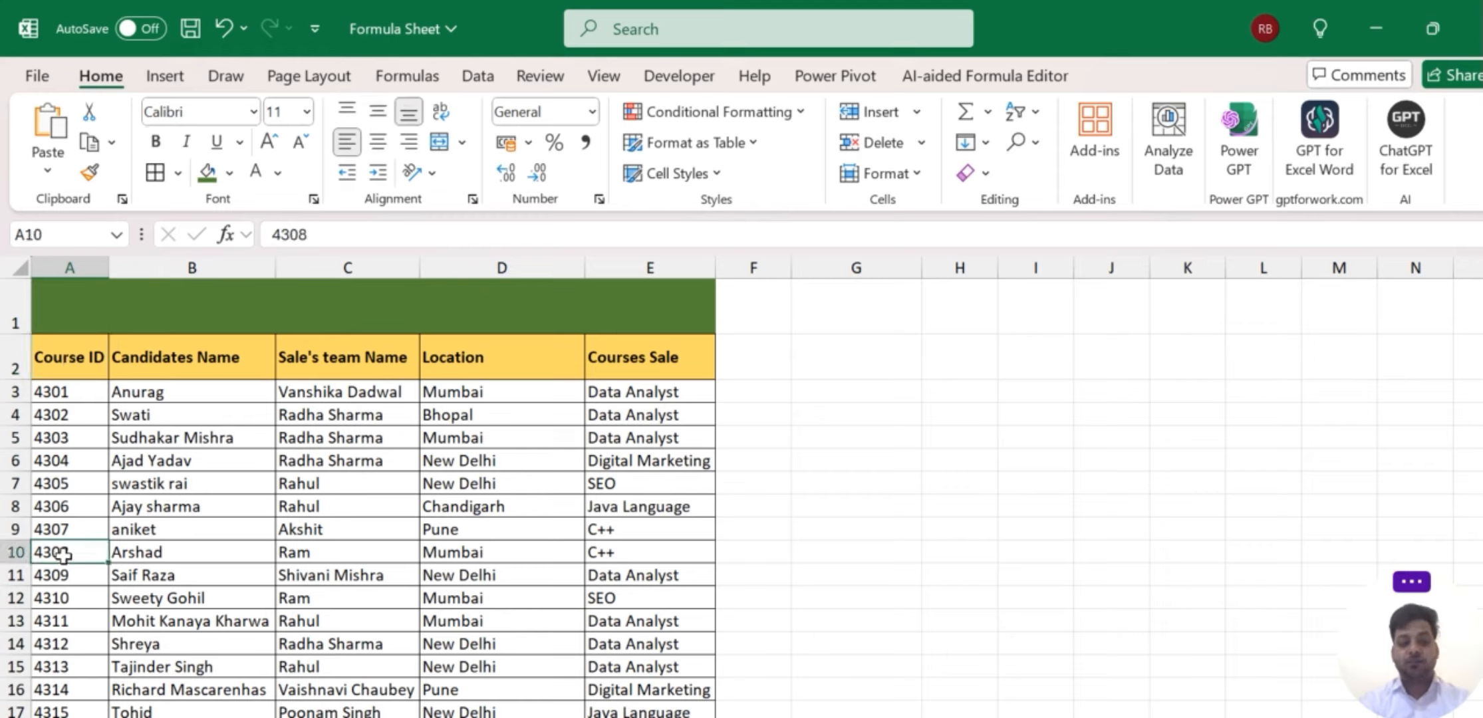
key("shift+space")
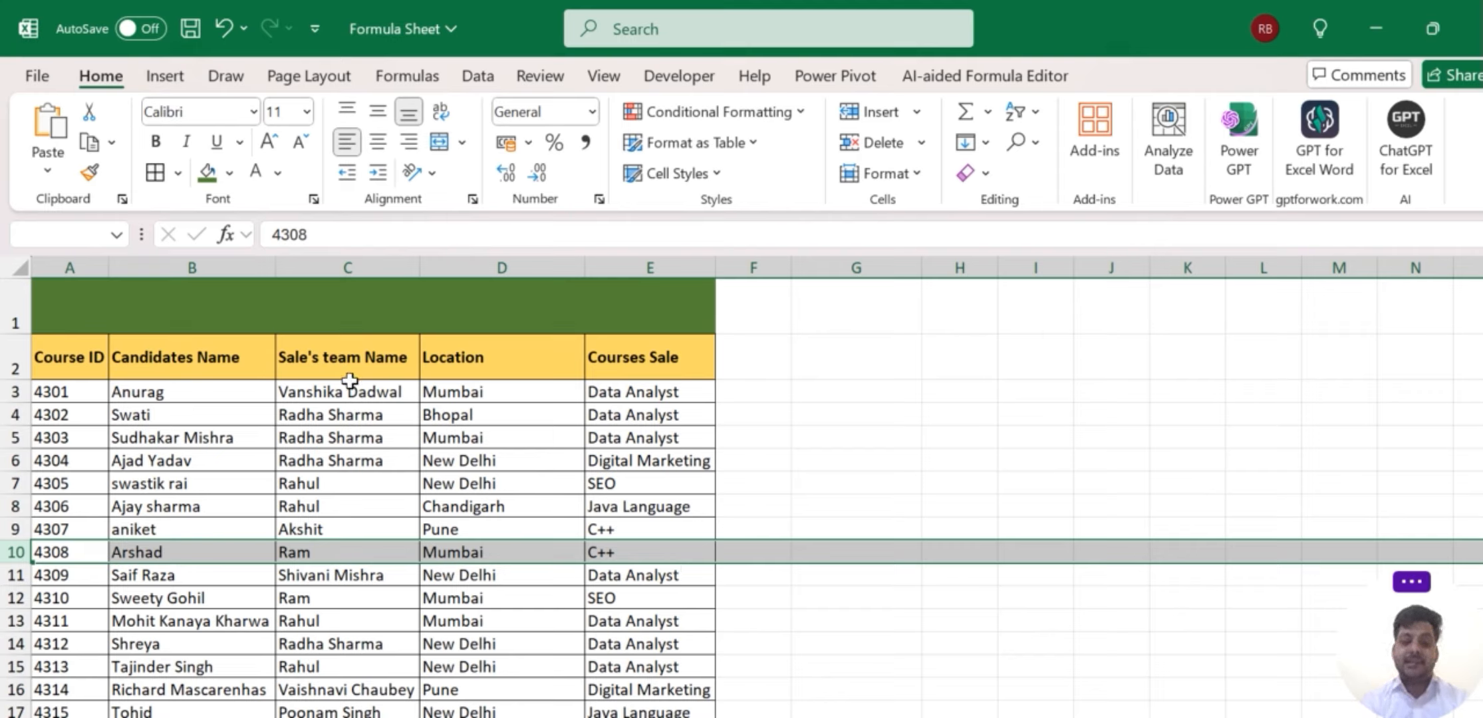
left_click_drag(352, 384, 346, 705)
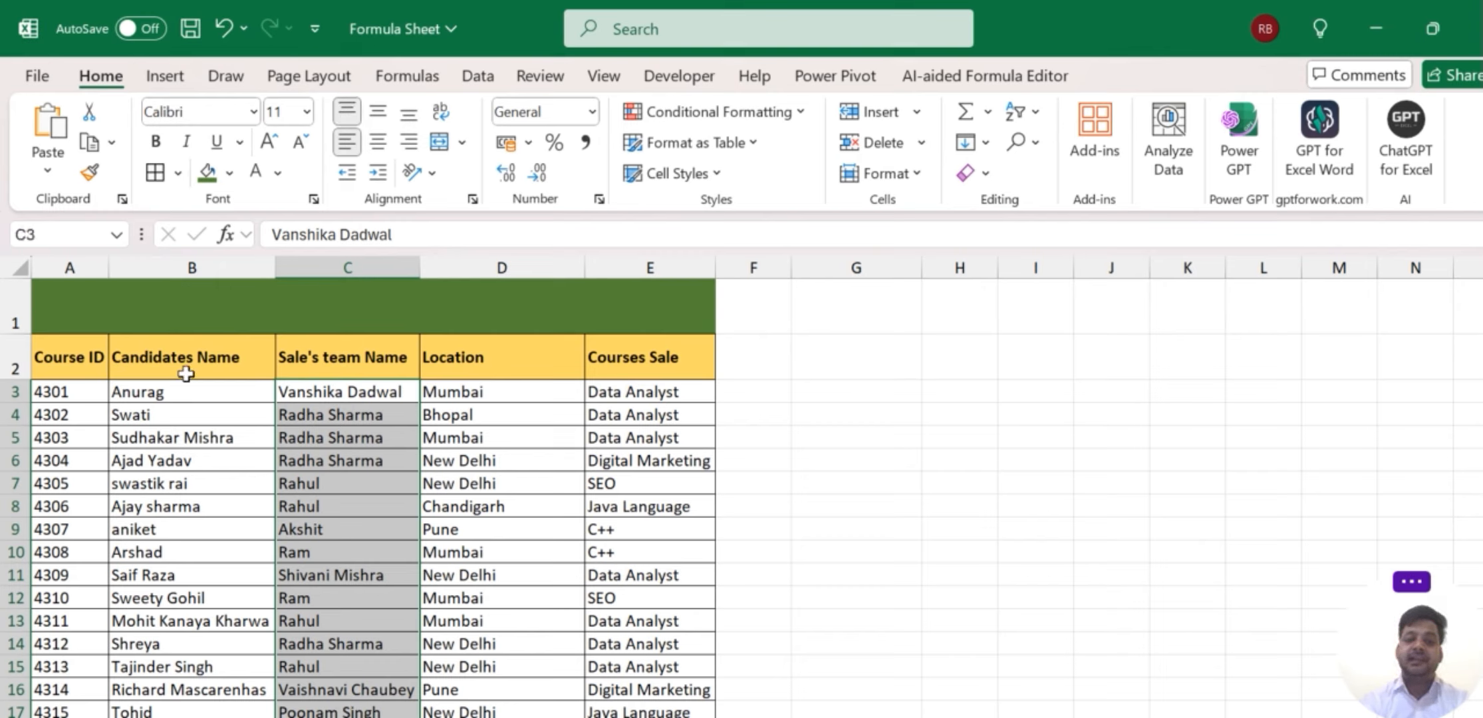
left_click(166, 396)
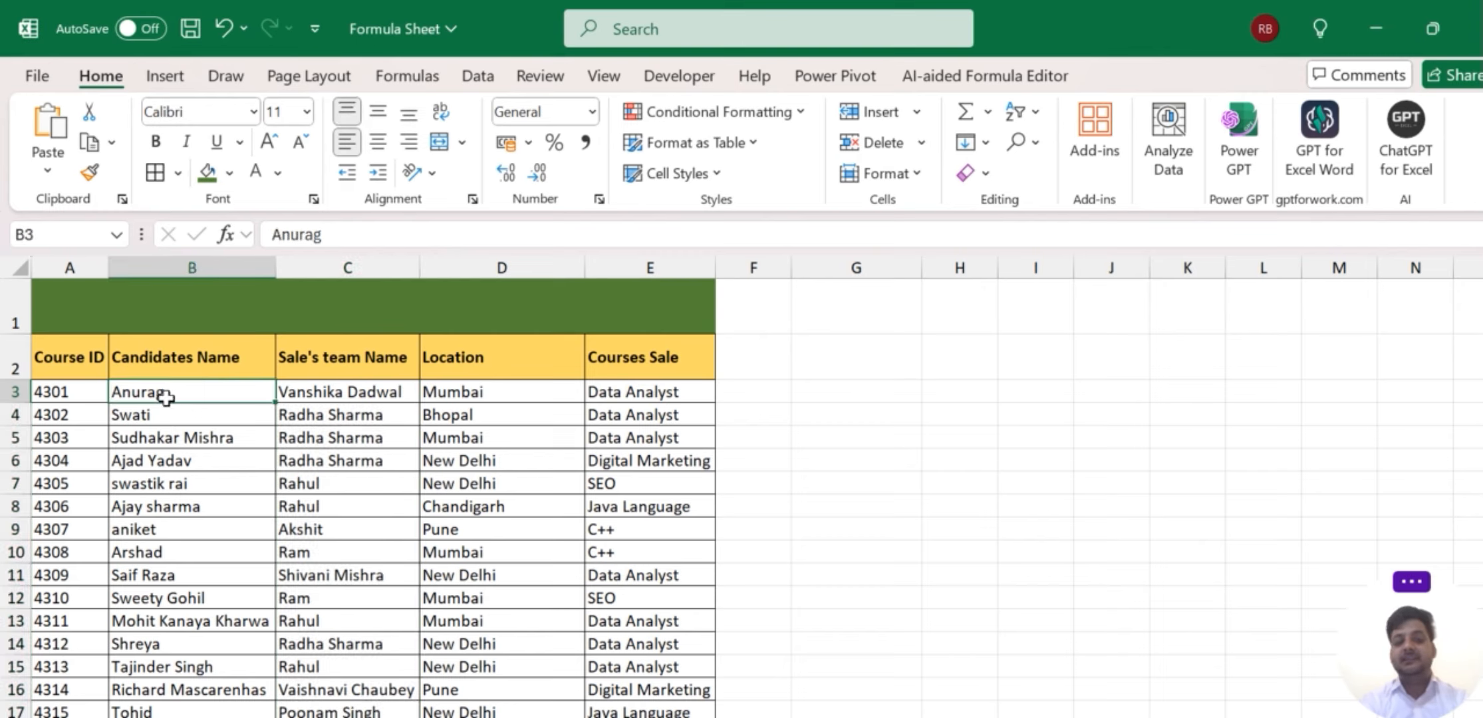
left_click(85, 571)
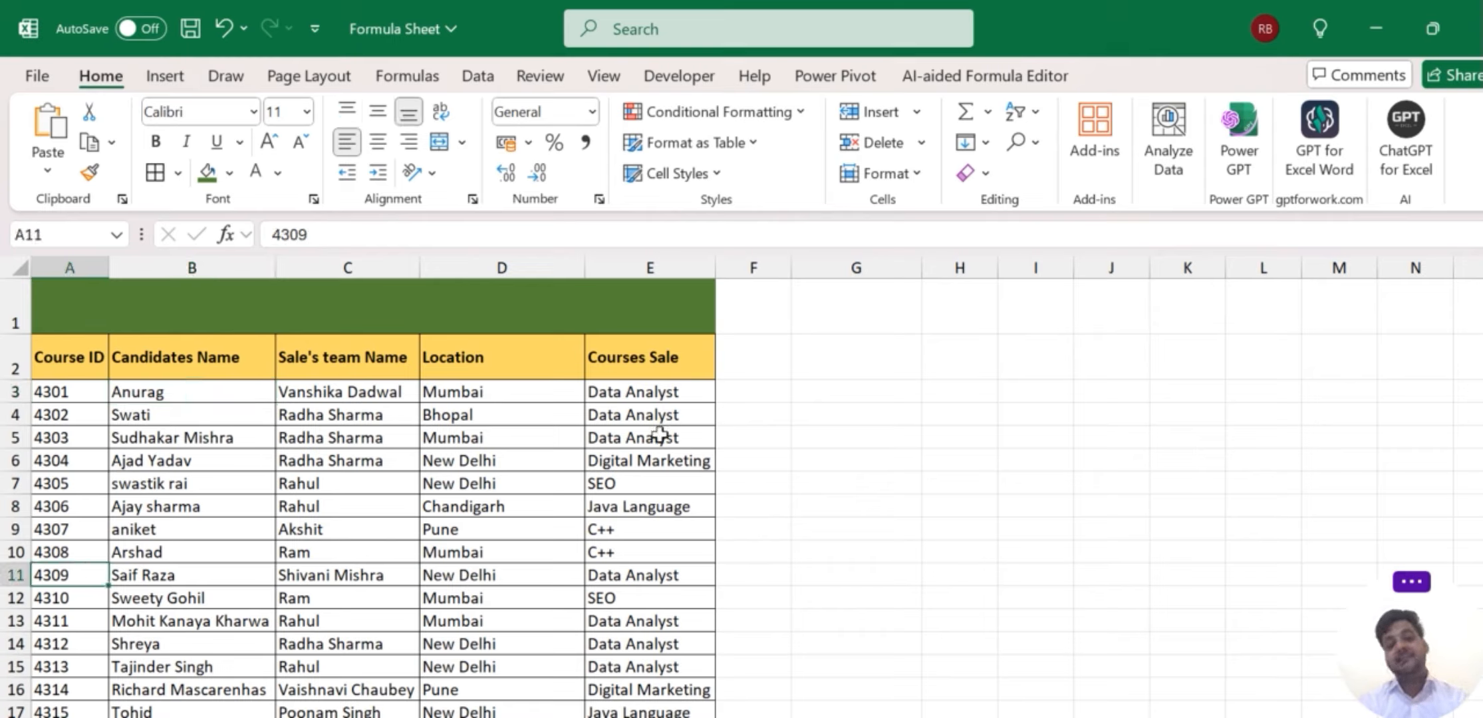
left_click(844, 409)
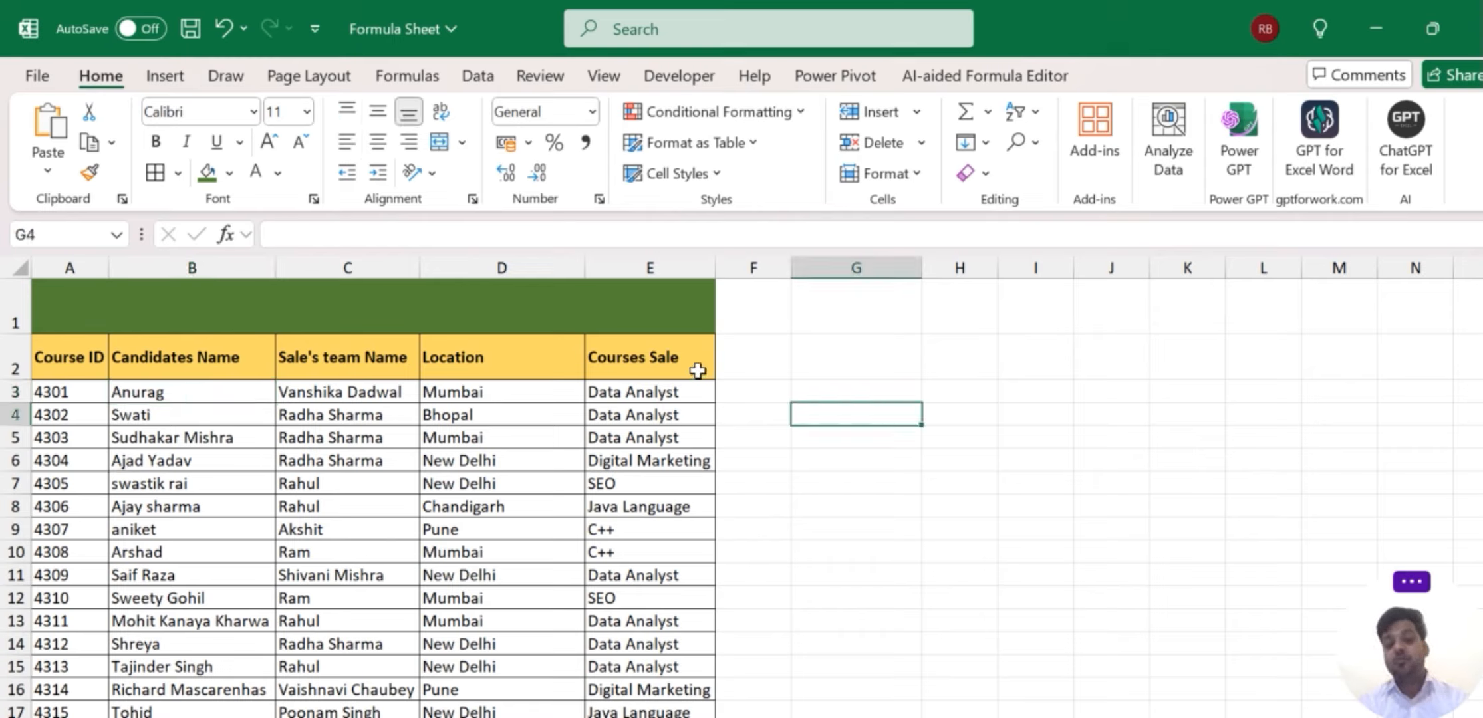
left_click_drag(697, 371, 697, 577)
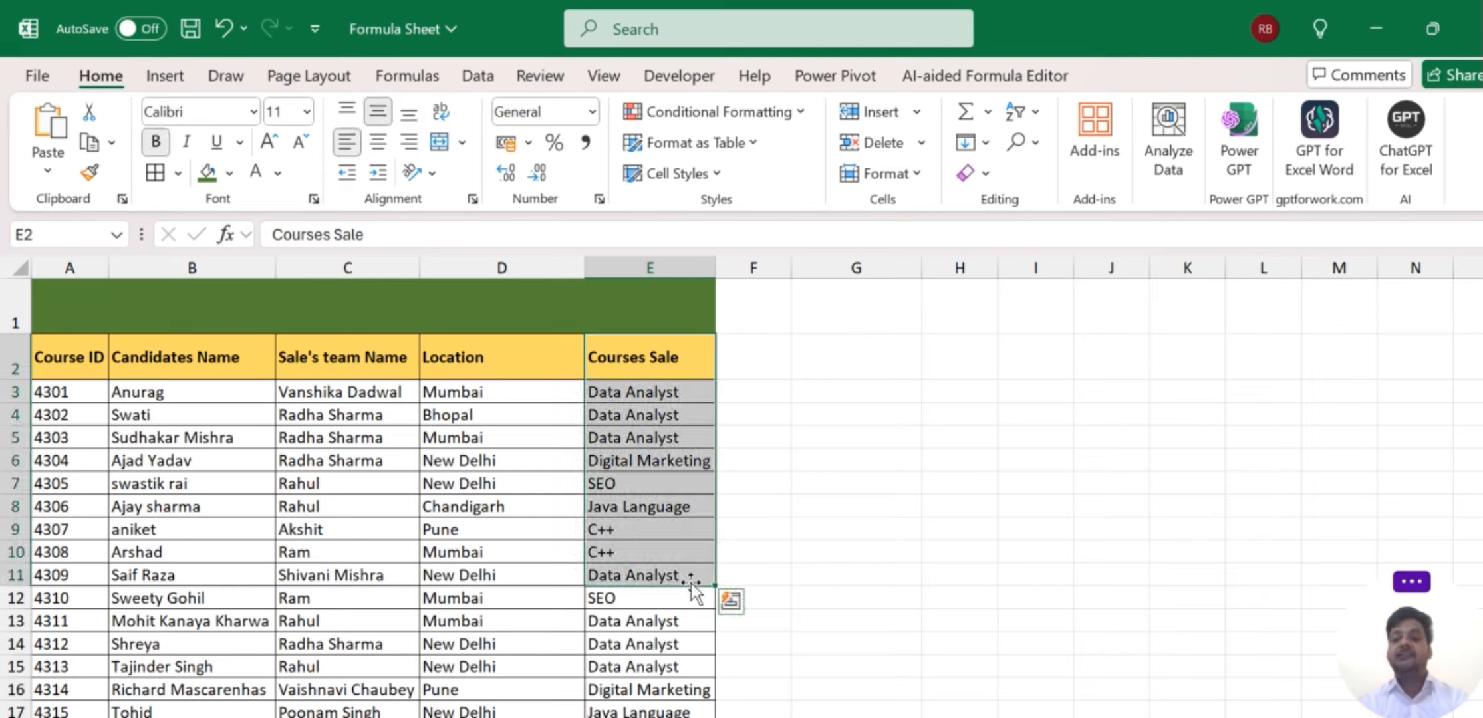
left_click(839, 397)
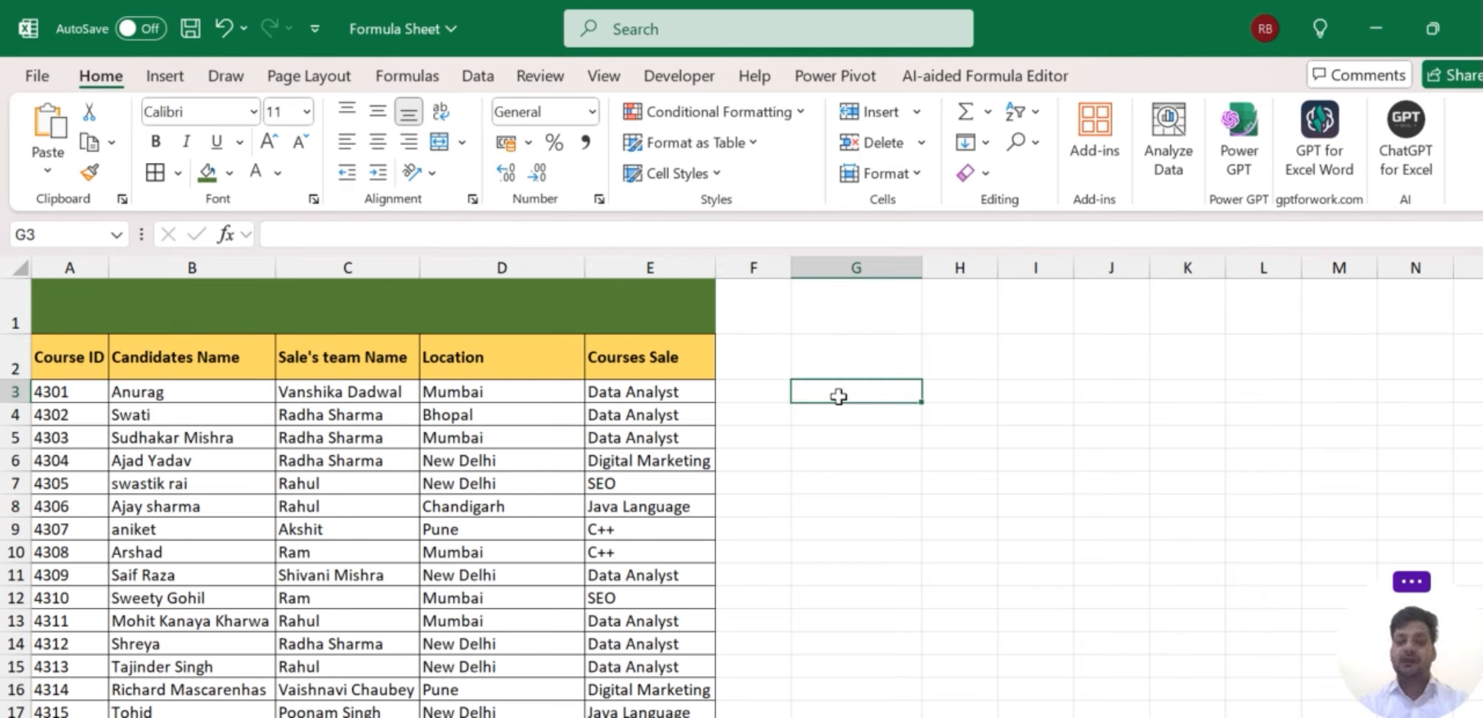
Enter the title "LOOKUP formula" in the merged green banner cell A1 above the table.
left_click(214, 316)
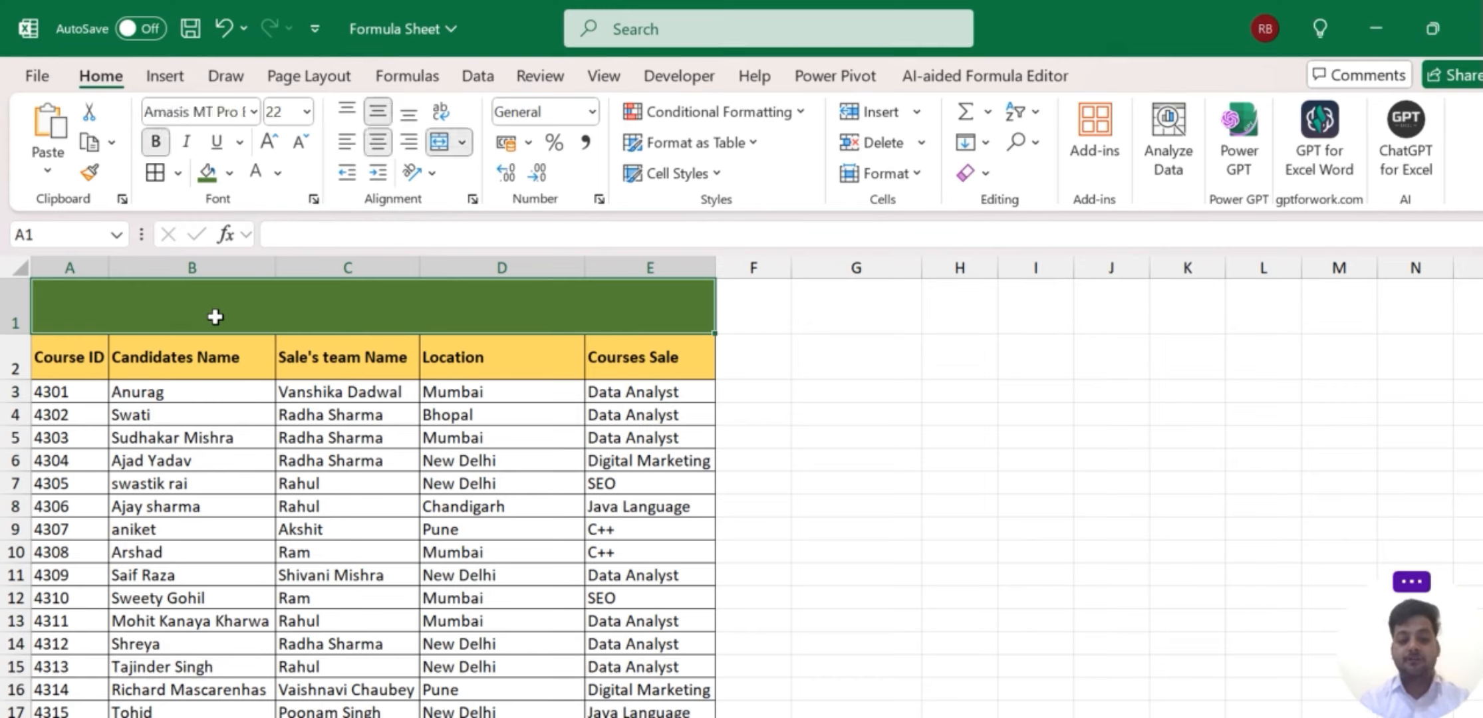
type("LOOKUP")
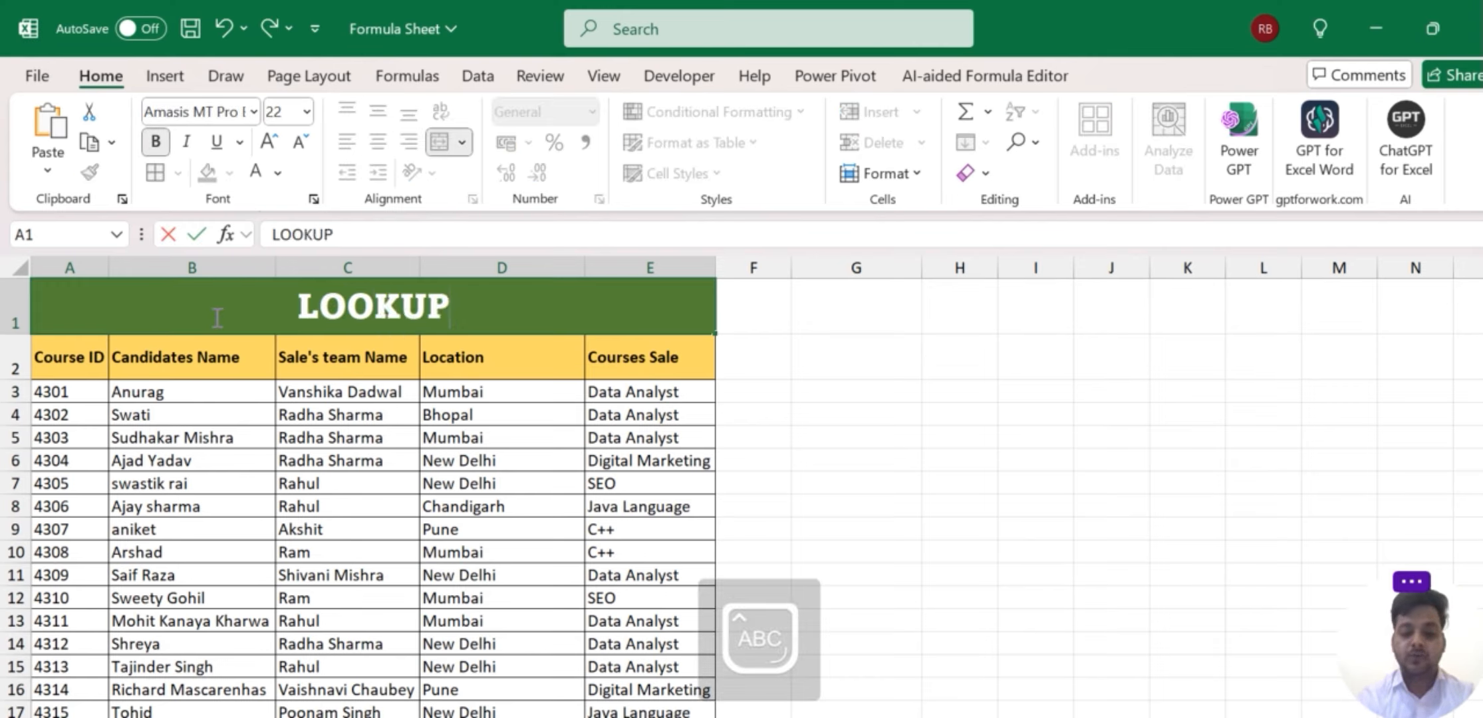
key("Caps_Lock")
type("formula")
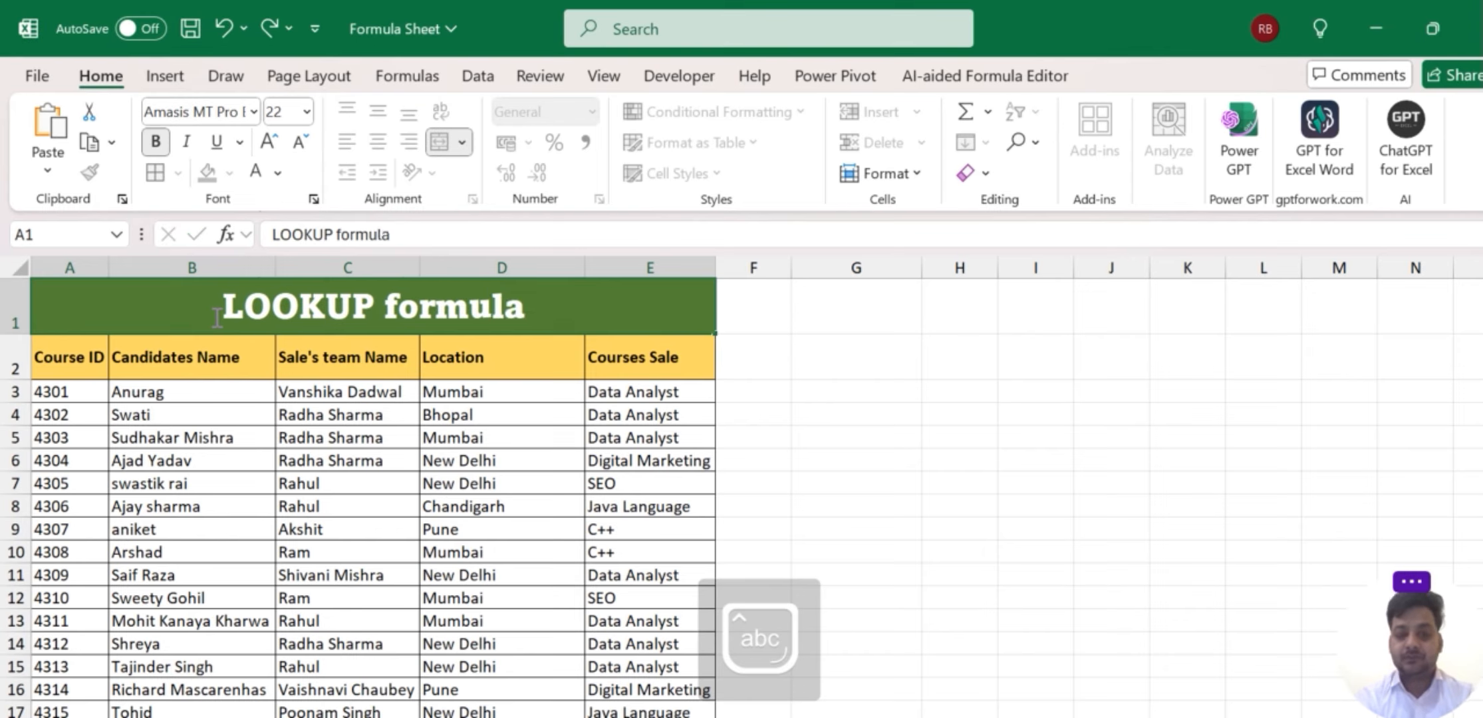
key("Return")
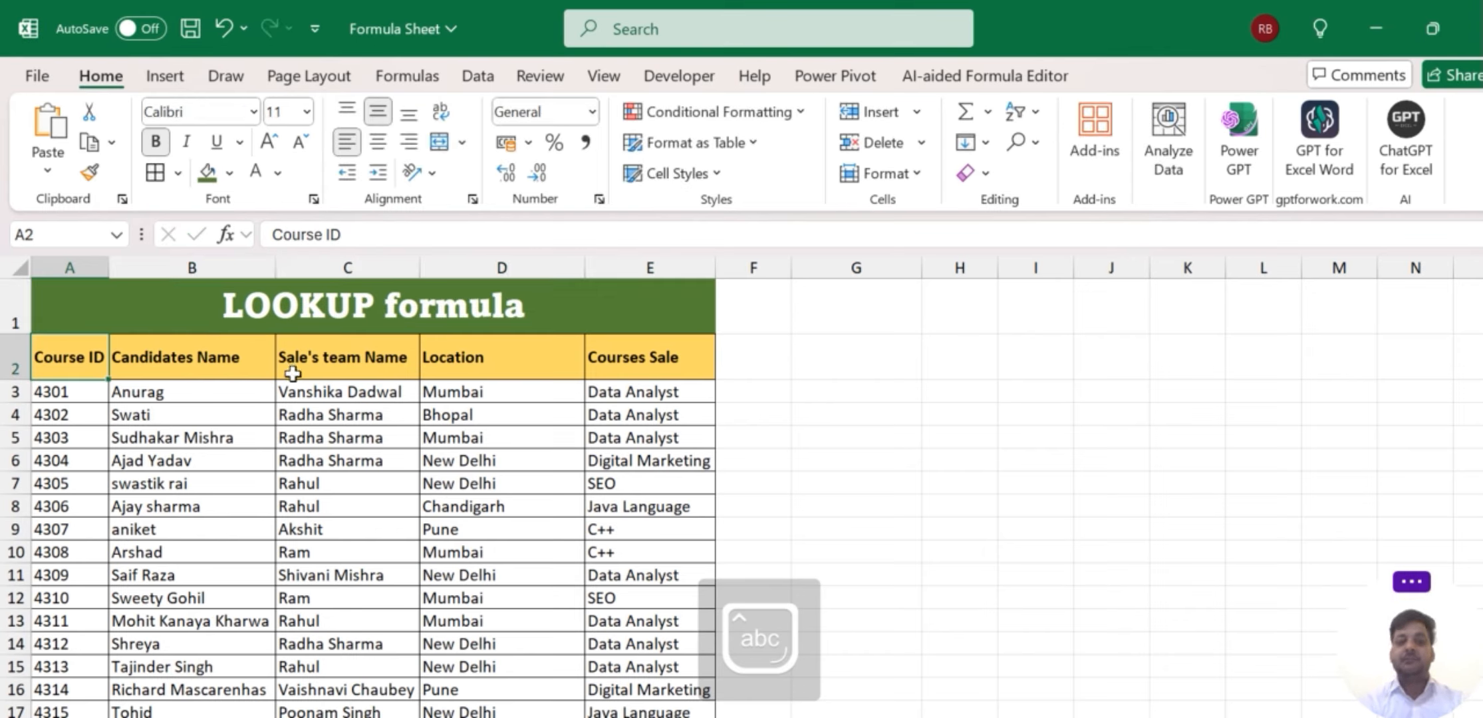
Capitalize the second word of the title in A1 so it reads "LOOKUP Formula".
left_click(292, 373)
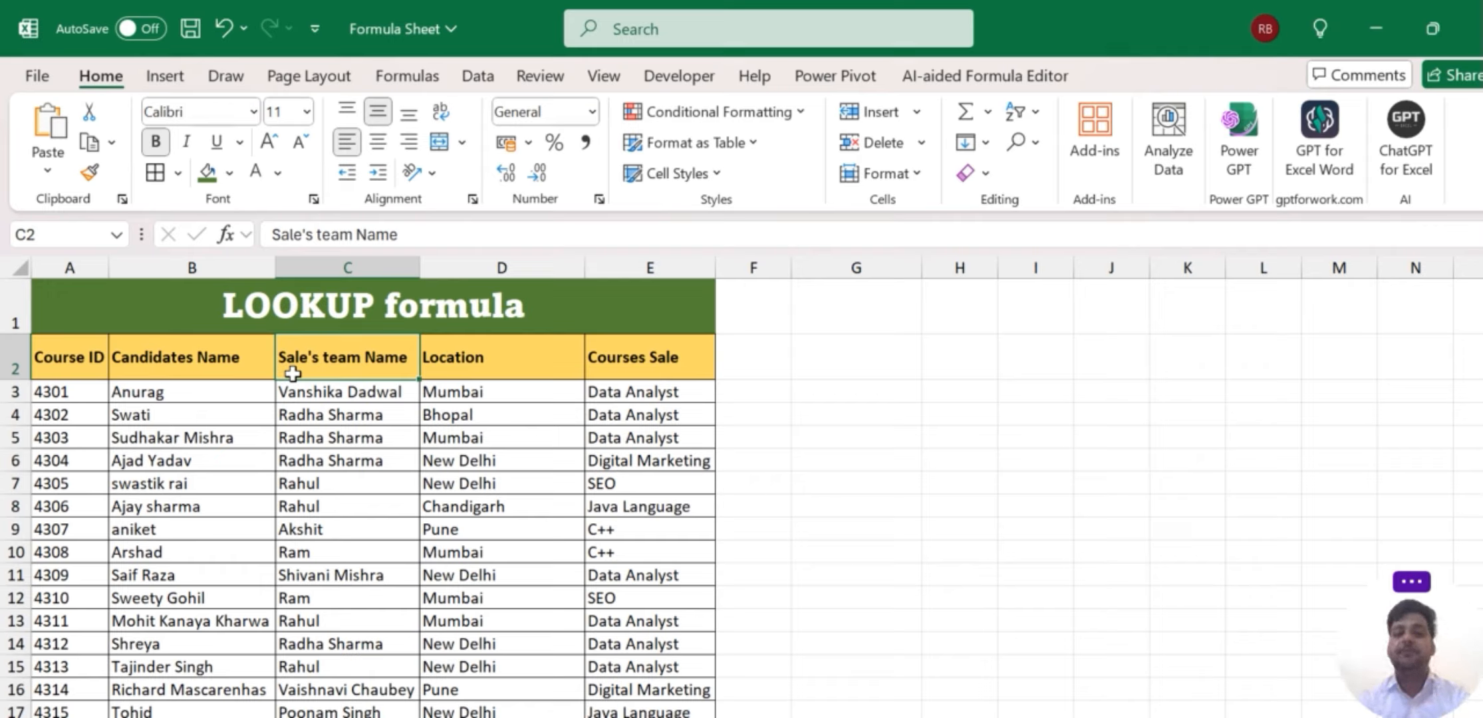
double_click(401, 304)
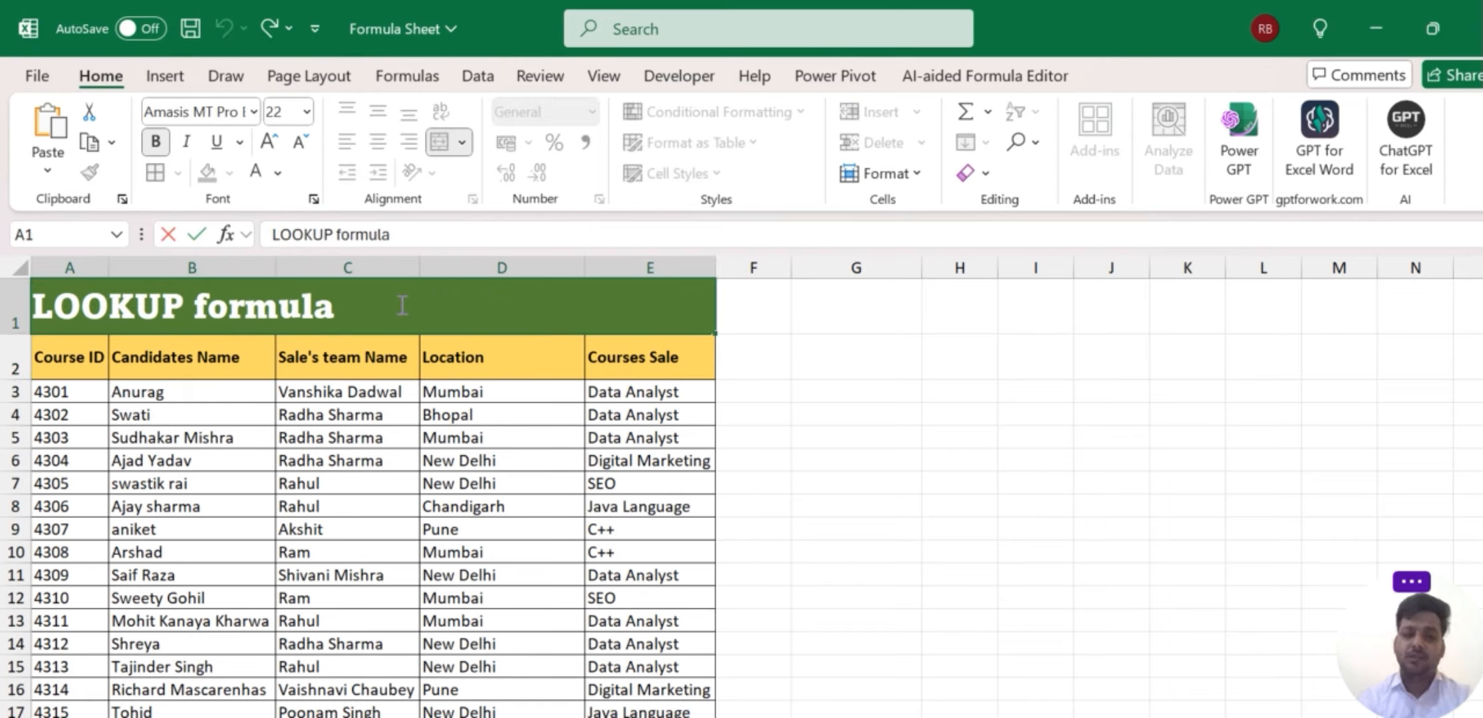
key("Delete")
type("F")
key("Return")
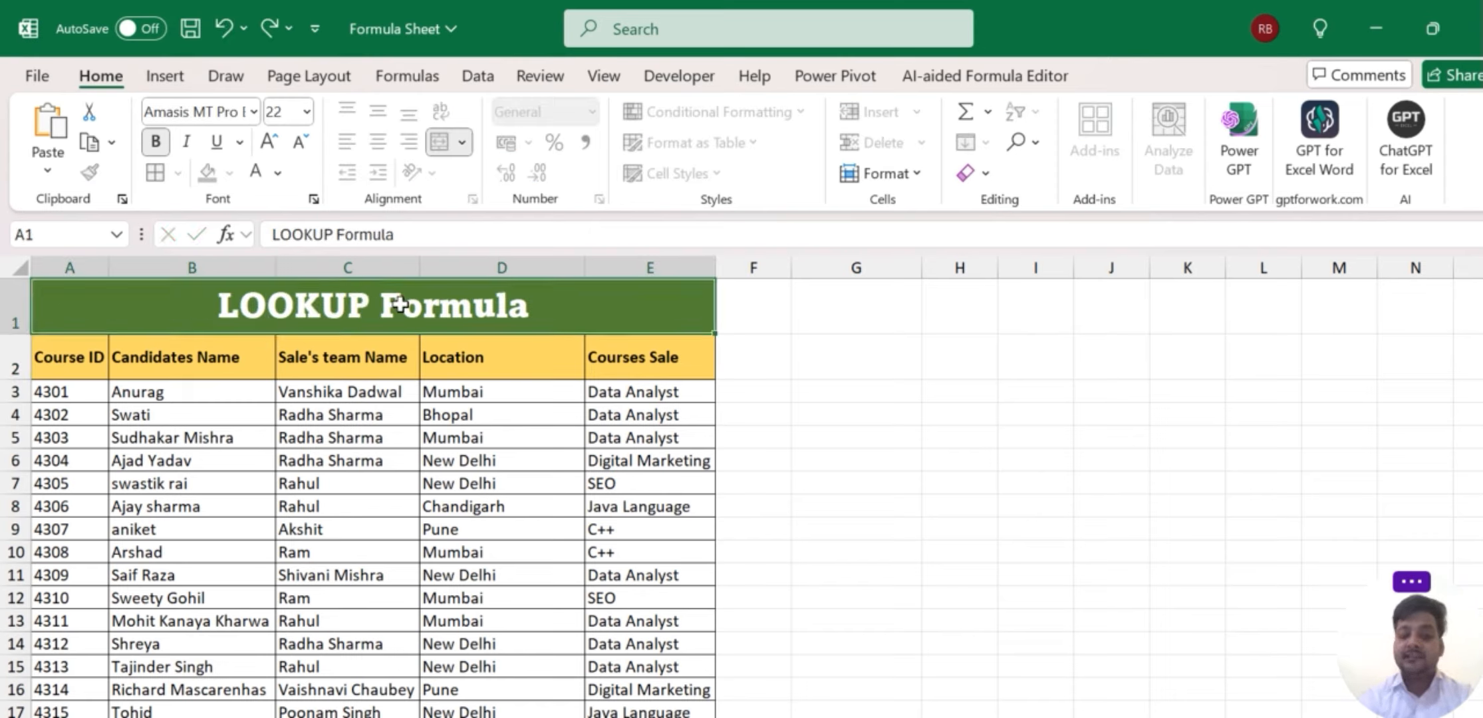
Review the table's header row from Course ID through Sale's team Name.
left_click(613, 415)
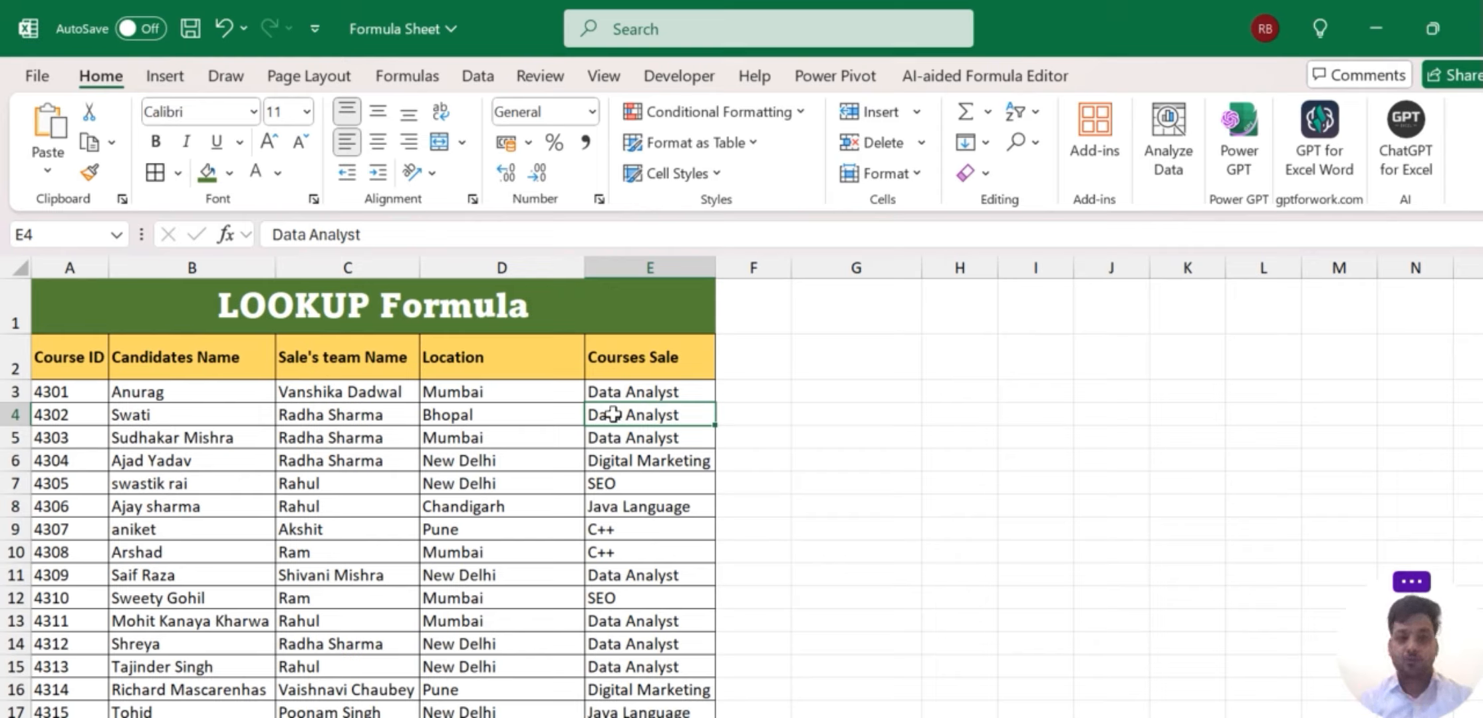
left_click(133, 309)
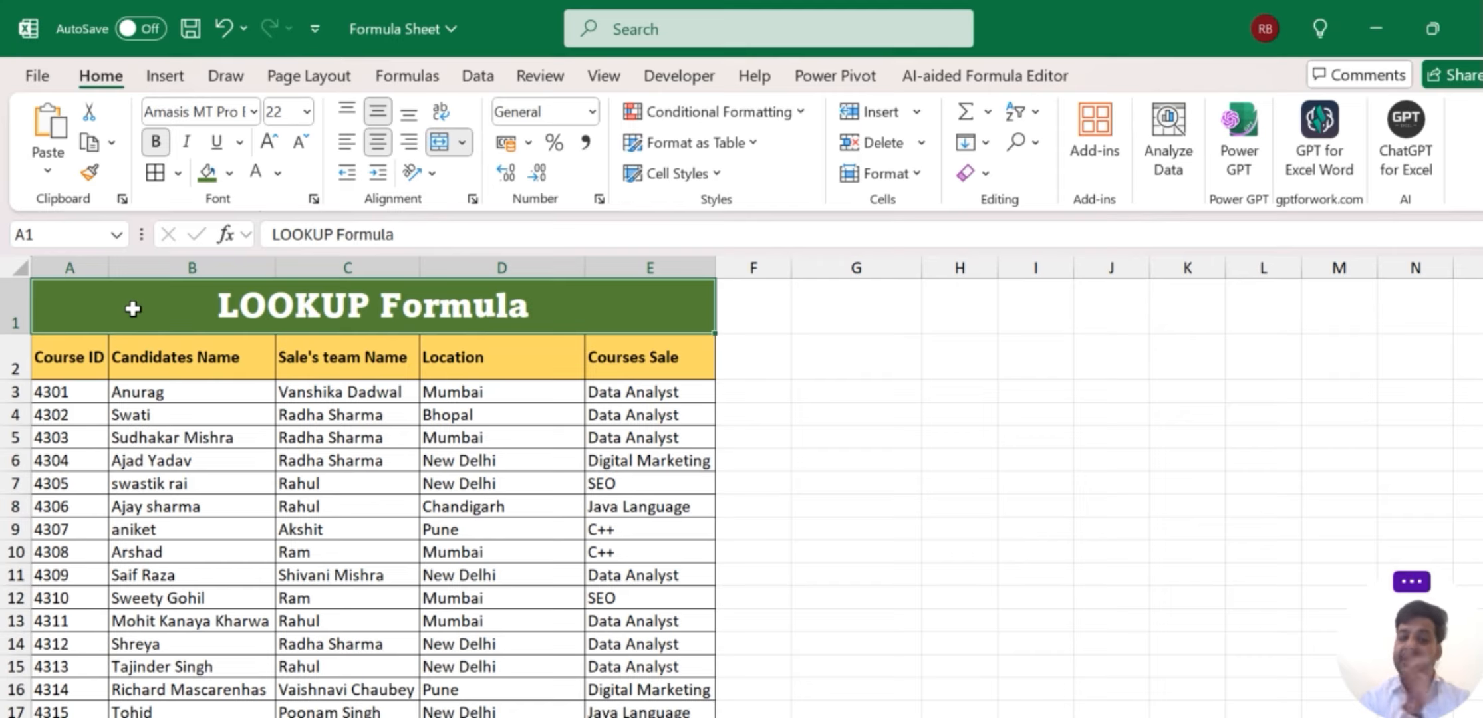
key("Down")
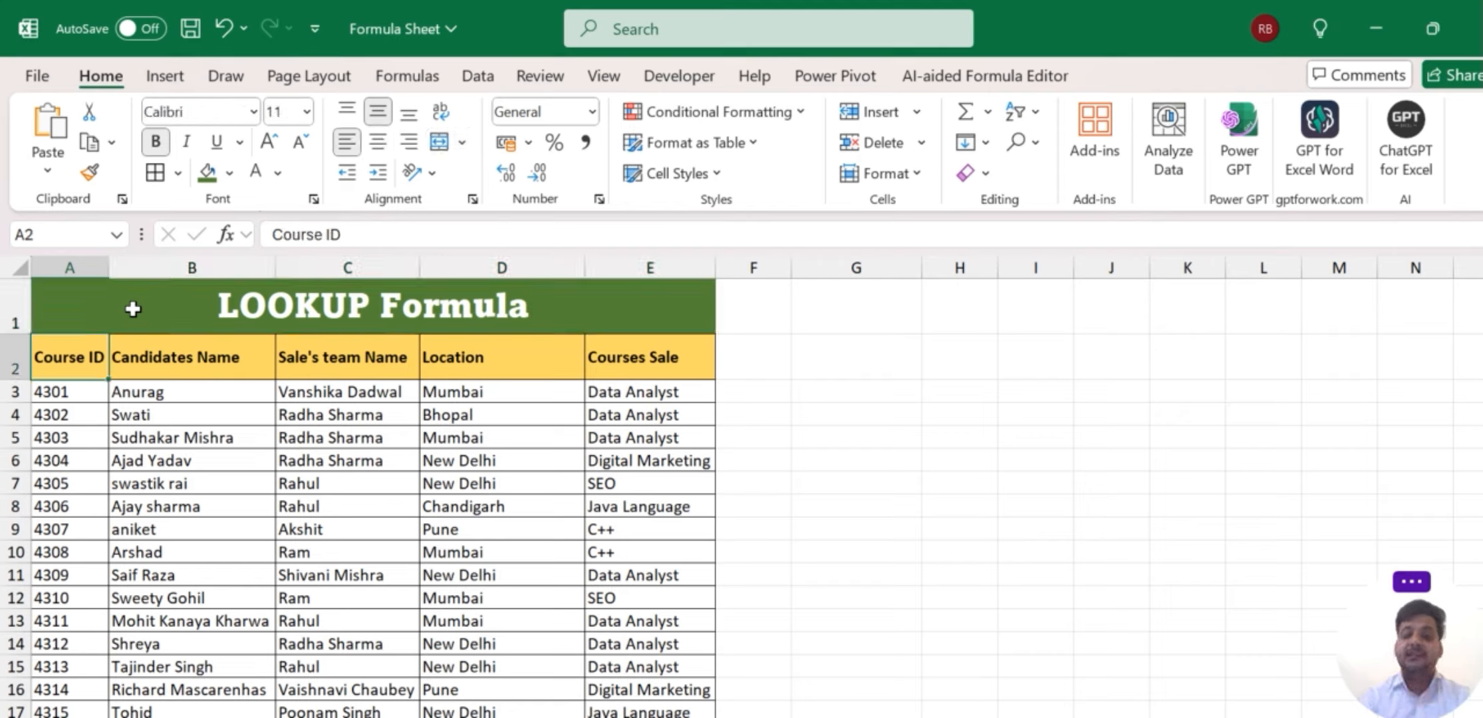
key("Right")
key("Right")
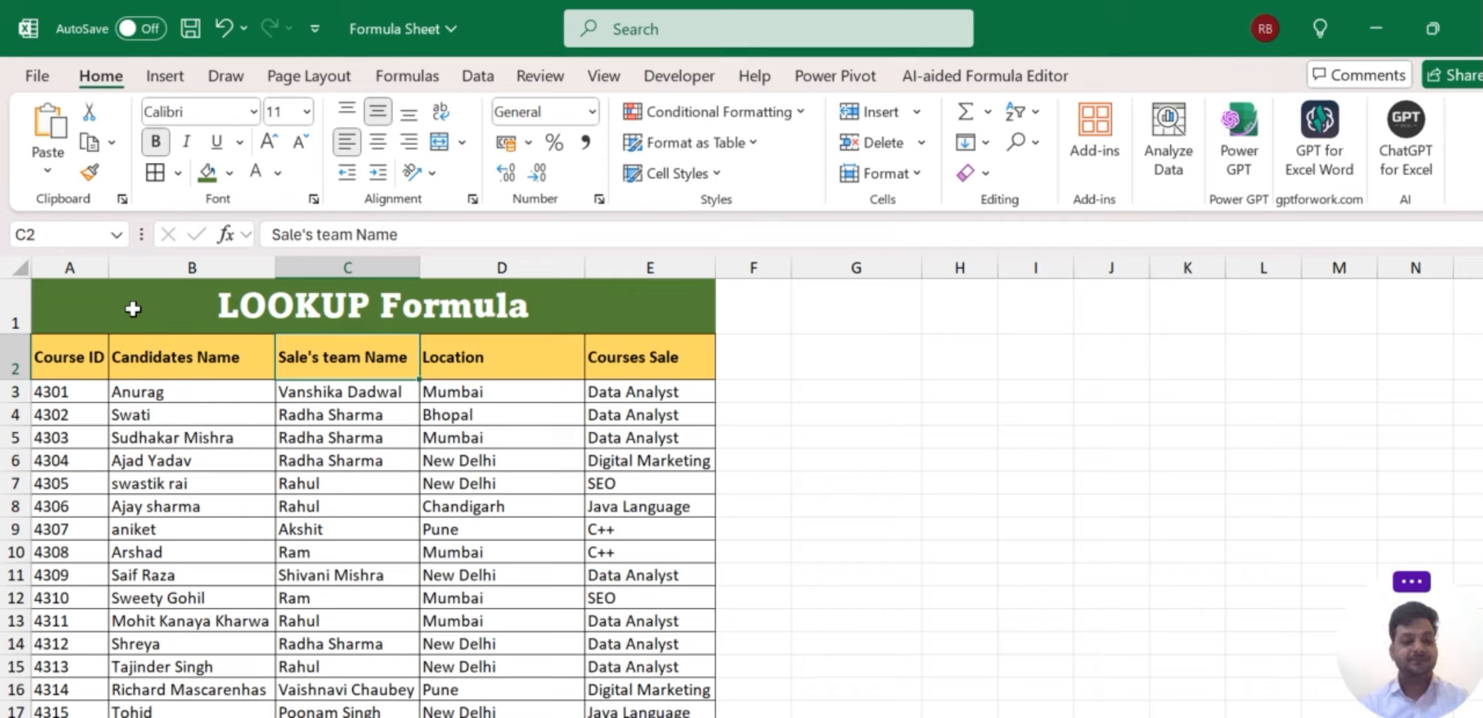
key("Left")
key("Left")
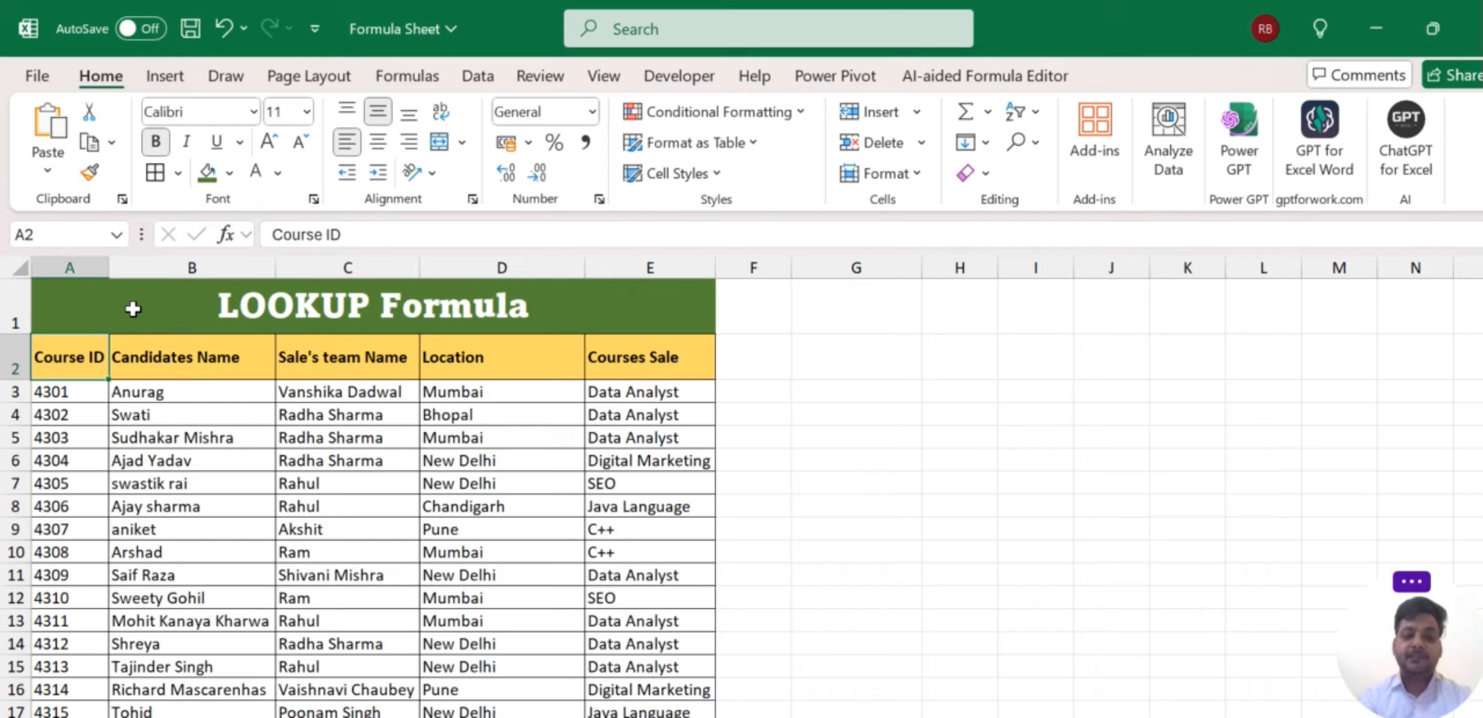
key("Right")
key("Left")
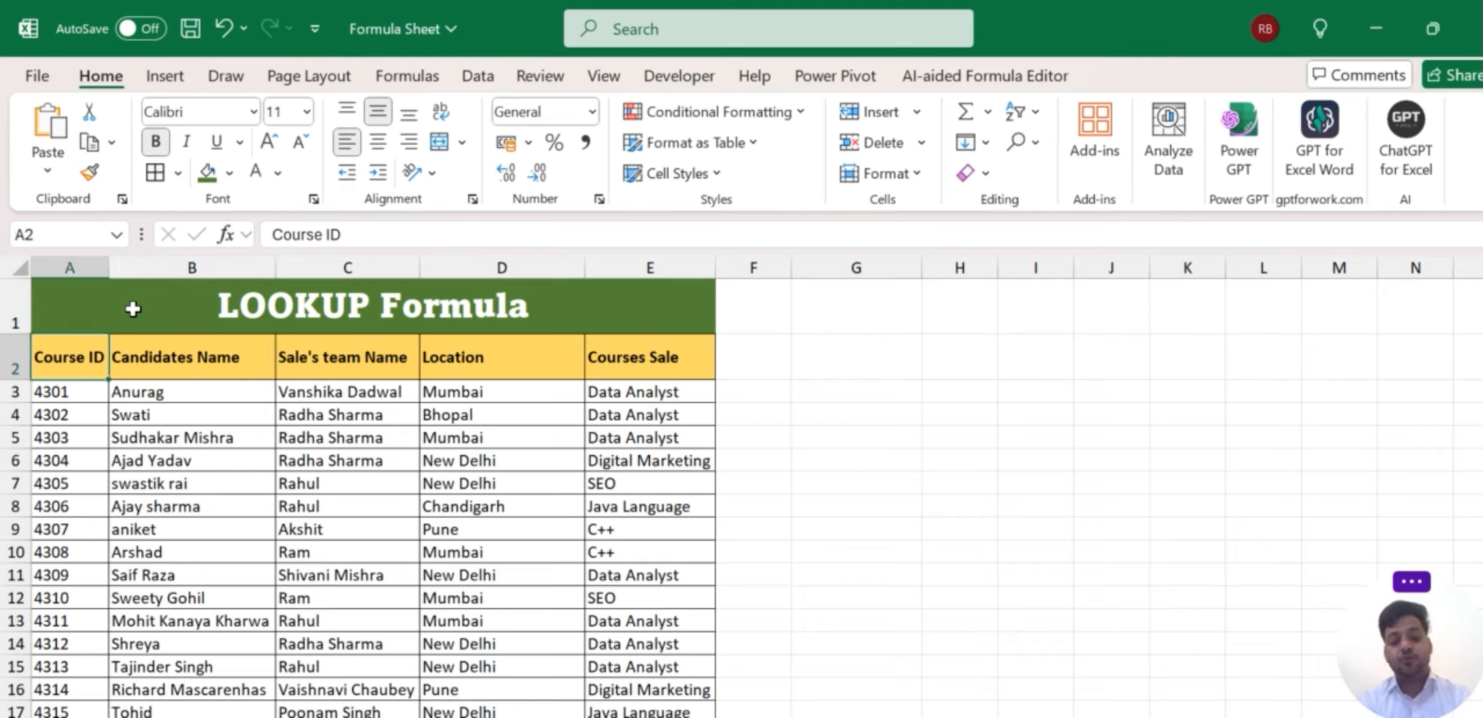
Enter the header "course ID" in cell G2, beside the sales table.
key("Right")
key("Right")
key("Right")
key("Right")
key("Right")
key("Right")
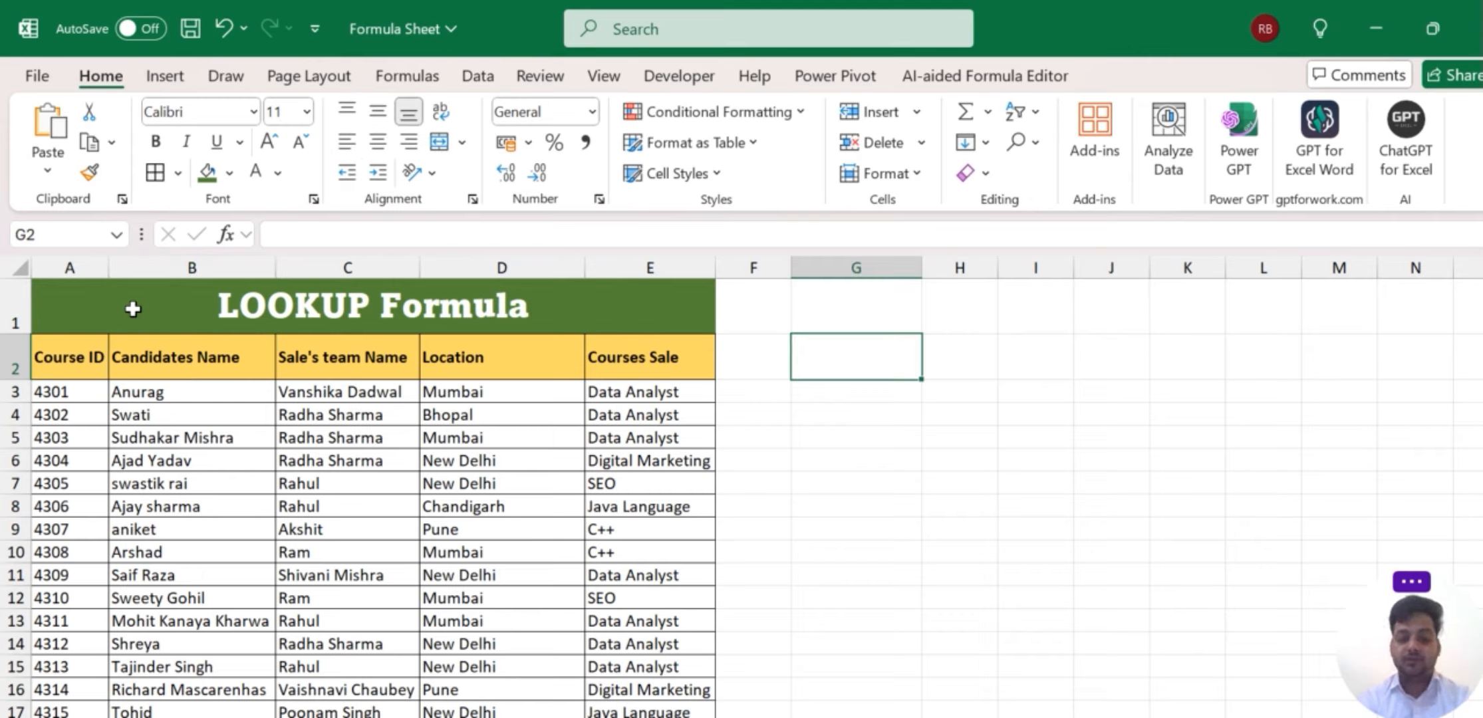
type("course")
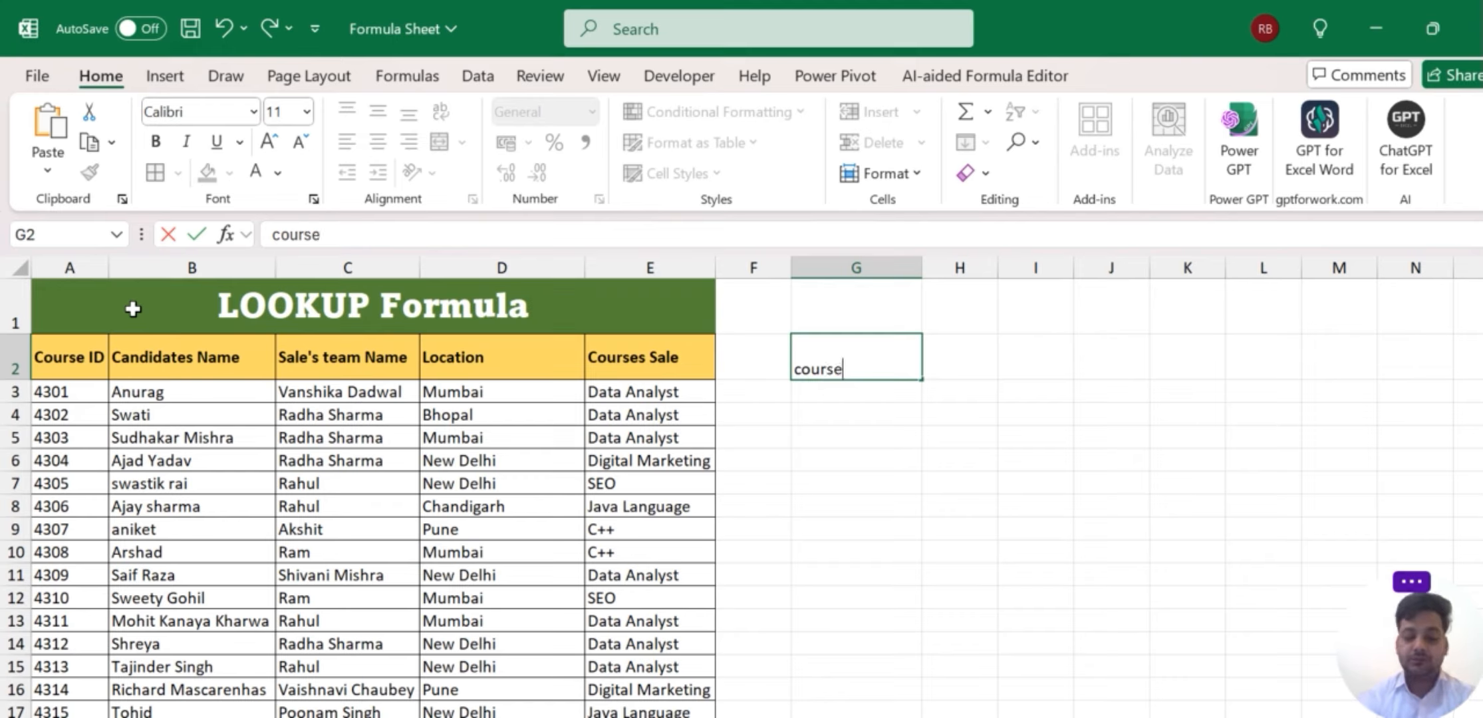
type(" IP")
key("BackSpace")
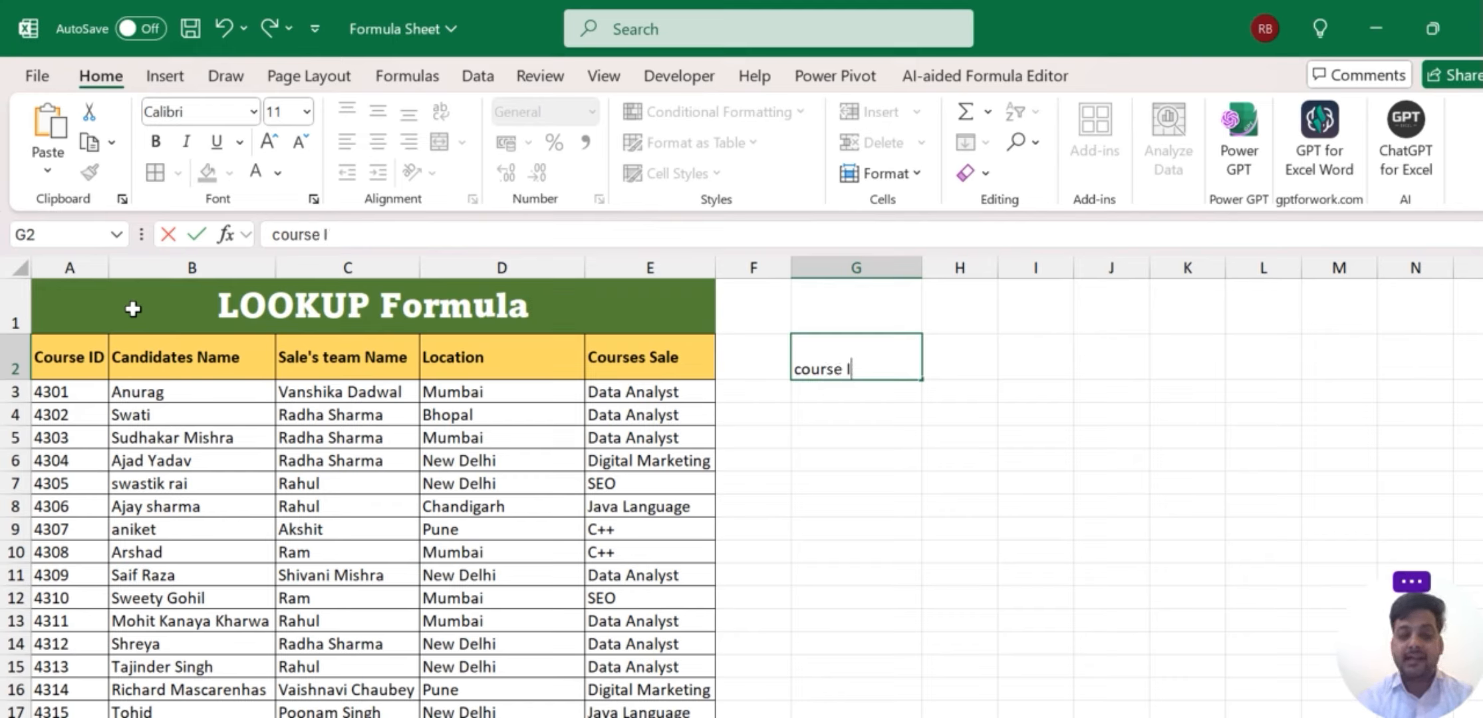
type("D")
key("Right")
Copy course ID 4303 from A5 into G3, the first cell under the lookup header.
key("Left")
key("Left")
key("Left")
key("Left")
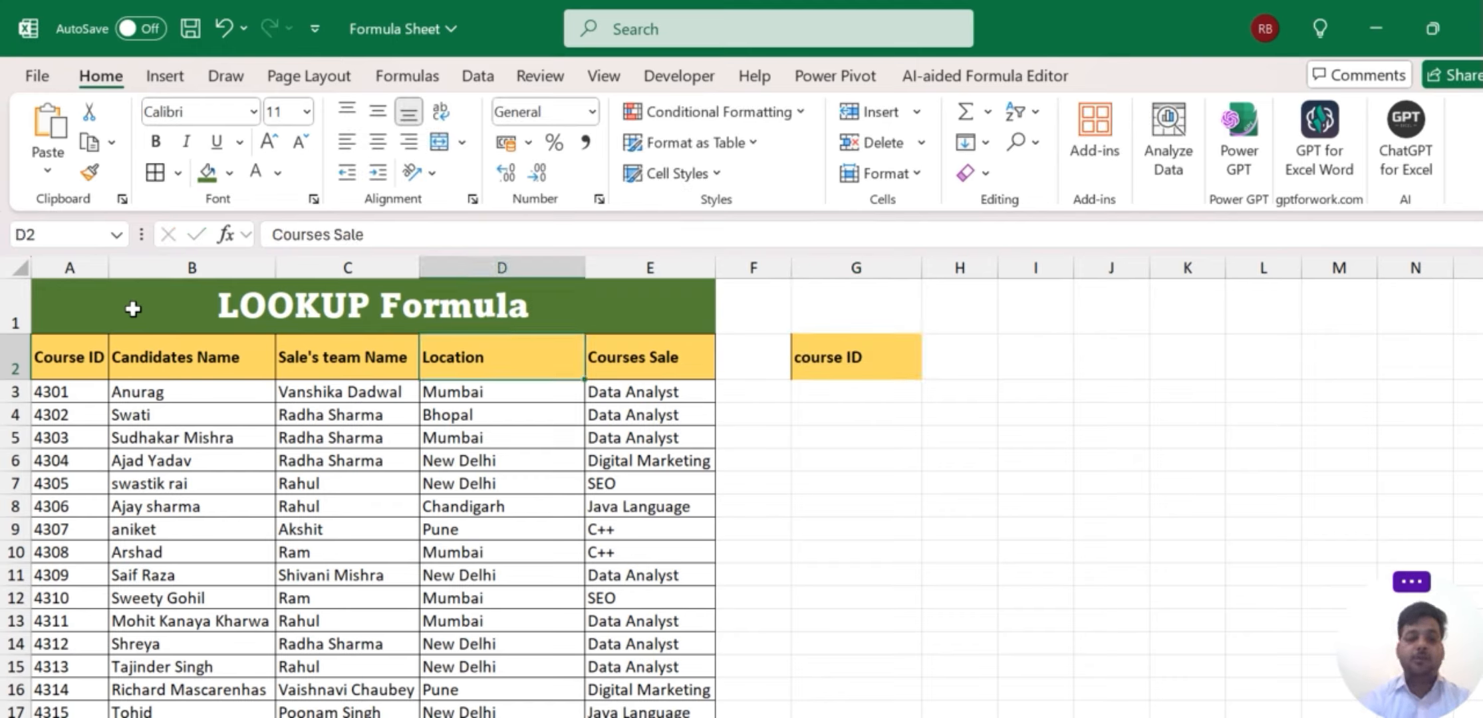
key("Down")
key("Down")
key("Down")
key("Down")
key("Down")
key("Left")
key("Left")
key("Left")
key("Up")
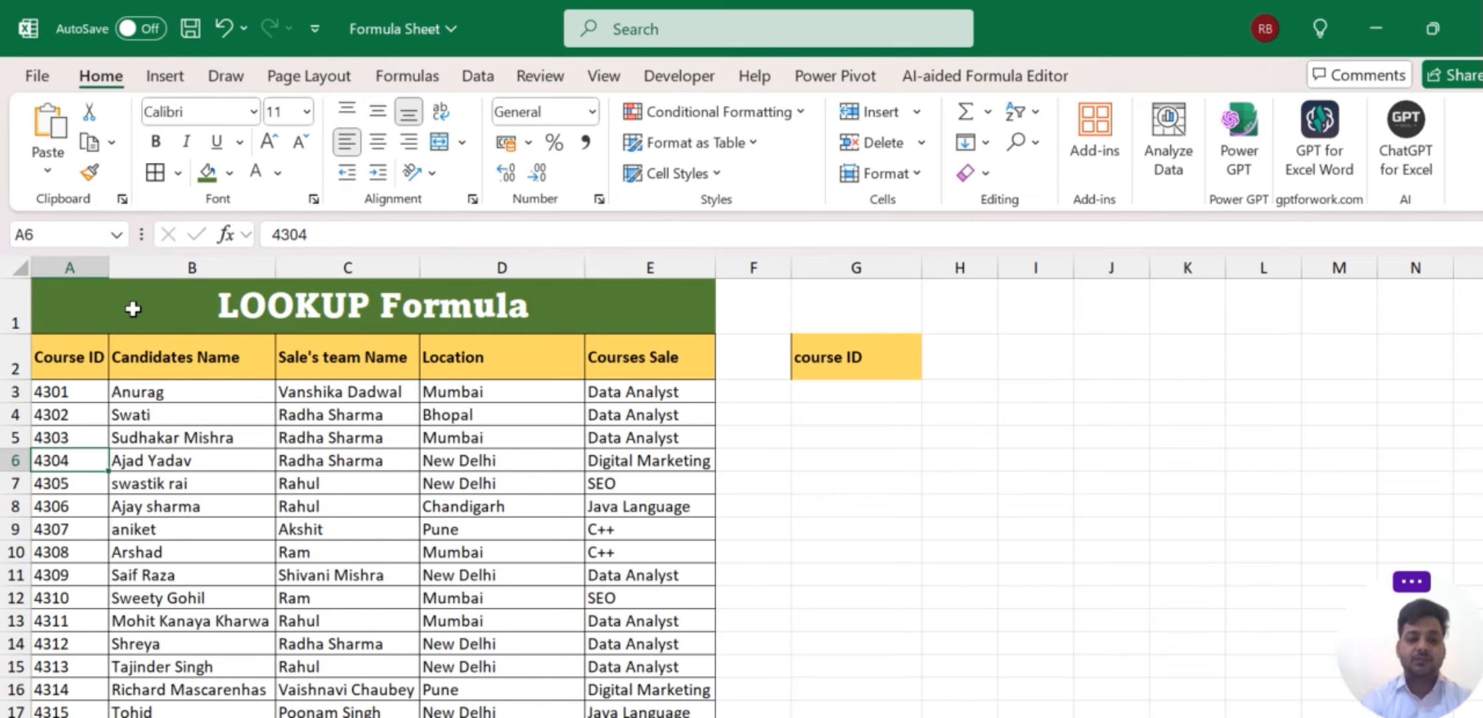
key("Up")
key("ctrl+c")
key("Right")
key("Right")
key("Right")
key("Right")
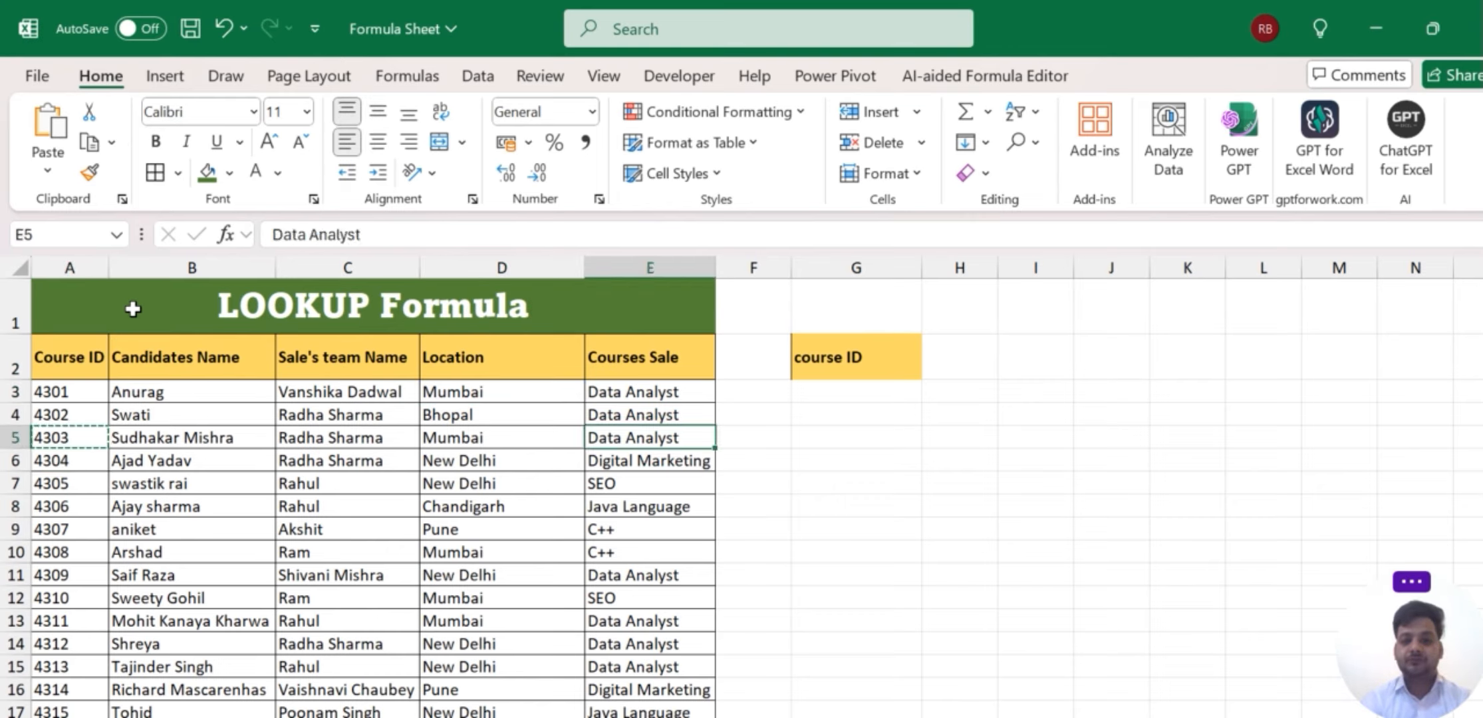
key("Right")
key("Up")
key("Up")
key("Right")
key("ctrl+v")
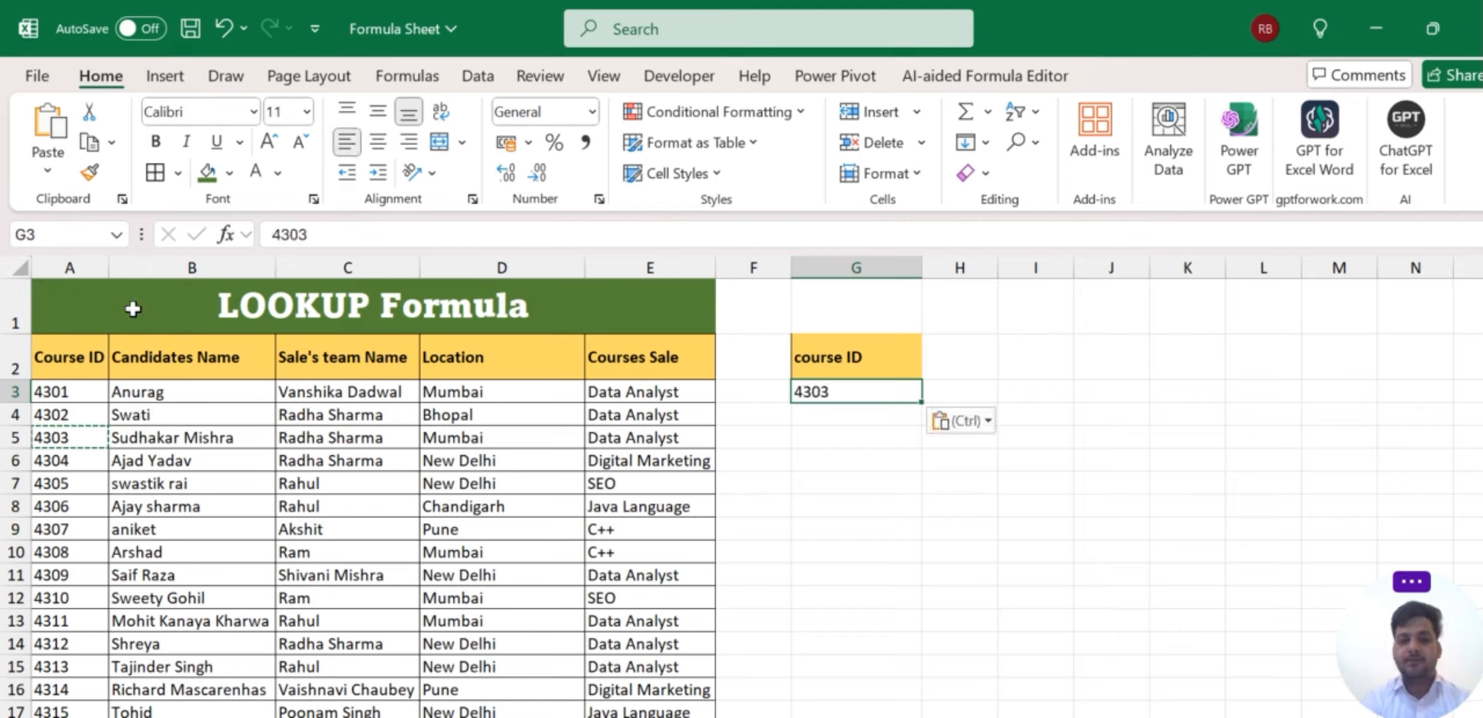
Copy course ID 4306 from A8 of the sales table into G4.
key("Down")
key("Down")
key("Down")
key("Down")
key("Down")
key("Down")
key("Left")
key("Up")
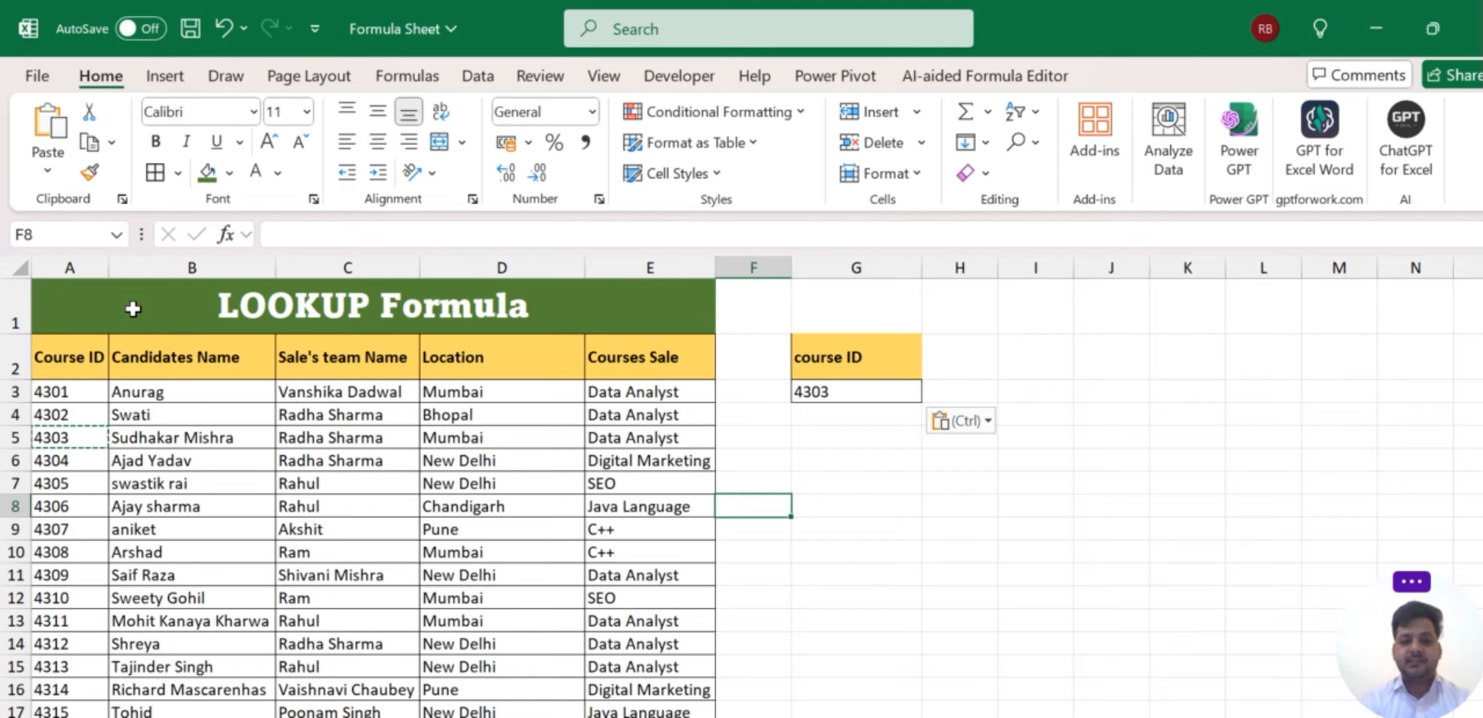
key("Left")
key("Left")
key("Left")
key("Left")
key("Left")
key("ctrl+c")
key("Right")
key("Right")
key("Right")
key("Right")
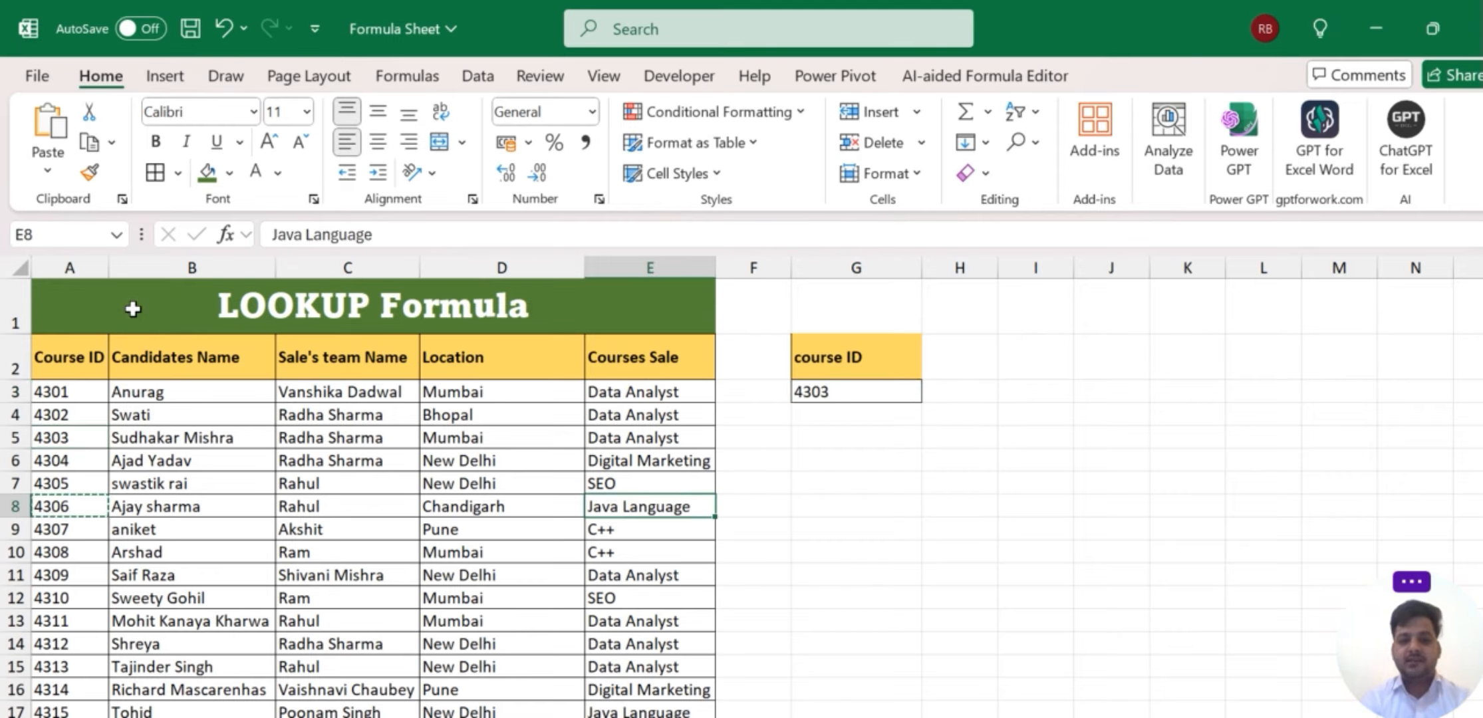
key("Right")
key("Right")
key("Up")
key("Up")
key("Up")
key("Up")
key("Up")
key("Down")
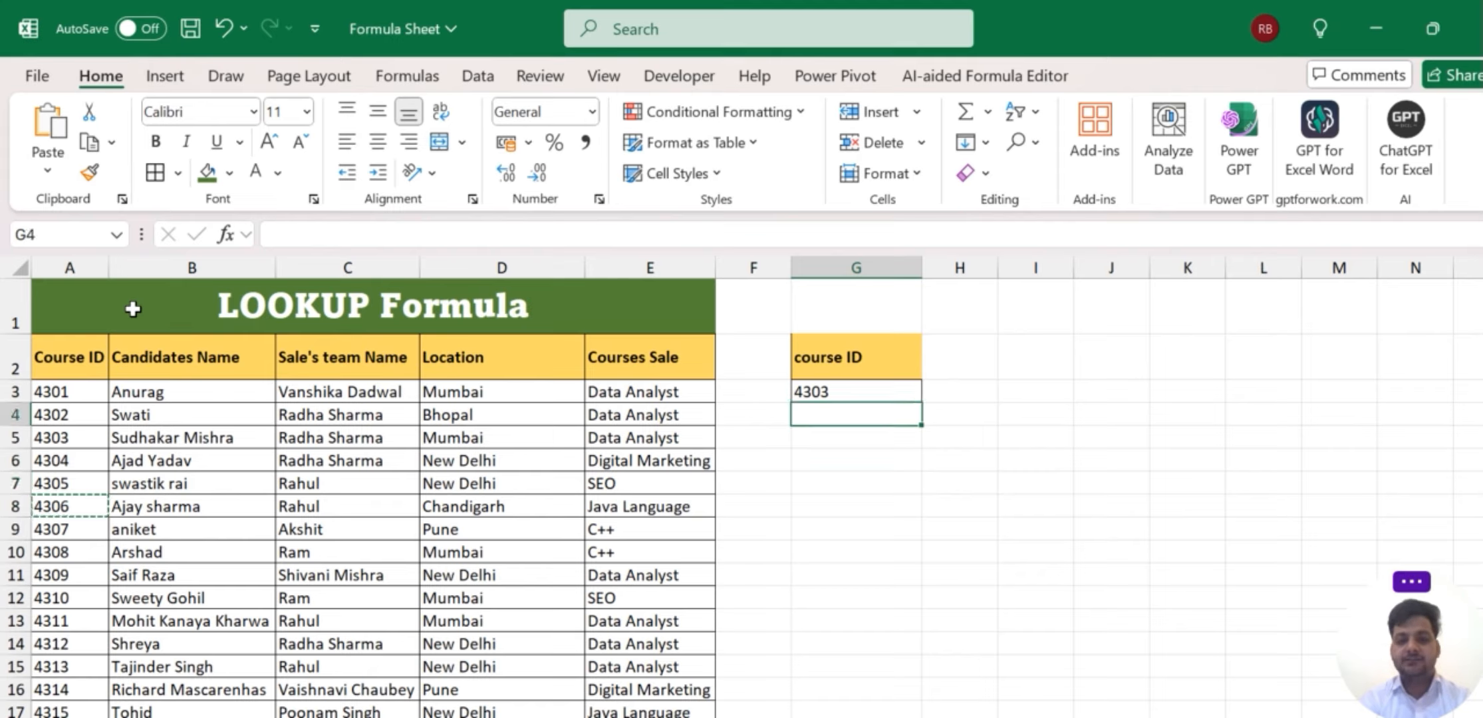
key("ctrl+v")
Copy course ID 4308 from A10 of the sales table into G5.
key("Down")
key("Down")
key("Down")
key("Down")
key("Down")
key("Down")
key("Left")
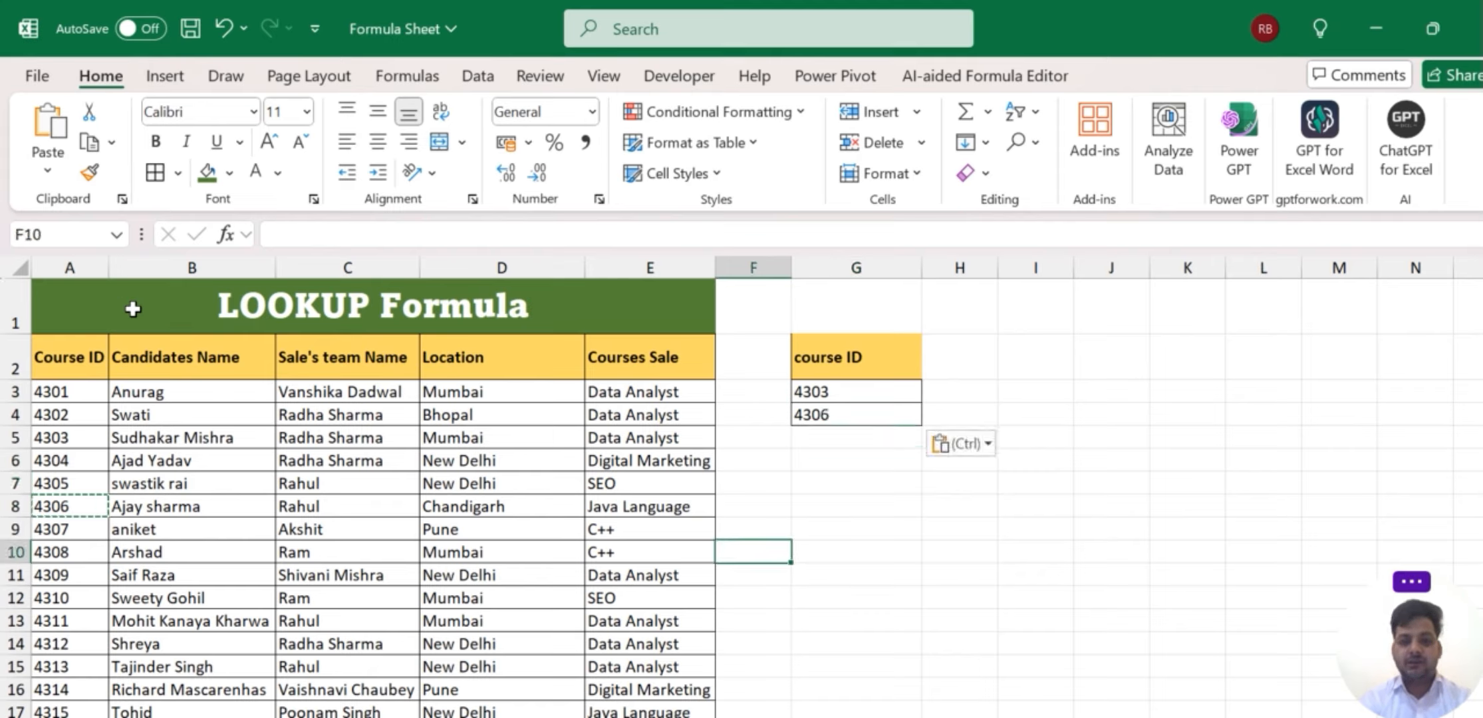
key("Left")
key("Left")
key("Left")
key("Left")
key("Left")
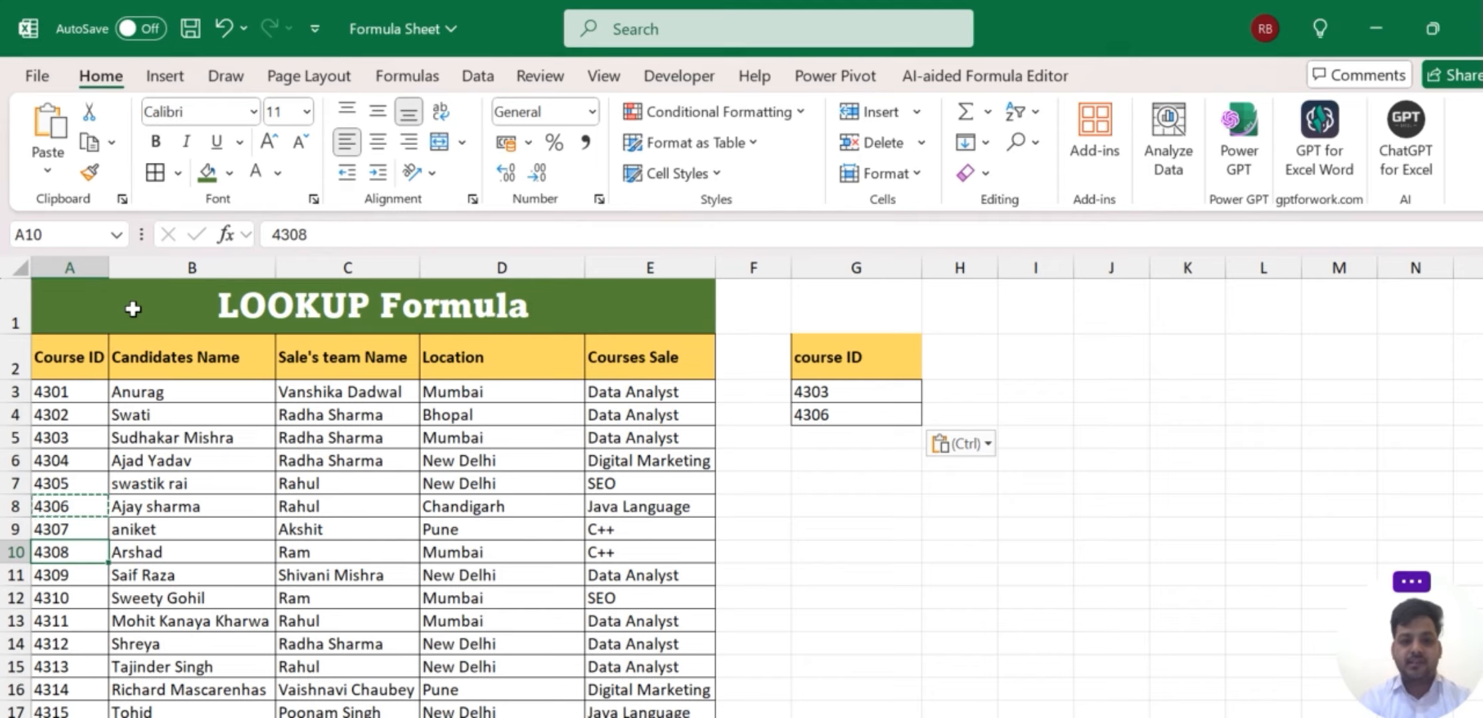
key("ctrl+c")
key("Right")
key("Right")
key("Right")
key("Right")
key("Right")
key("Right")
key("Up")
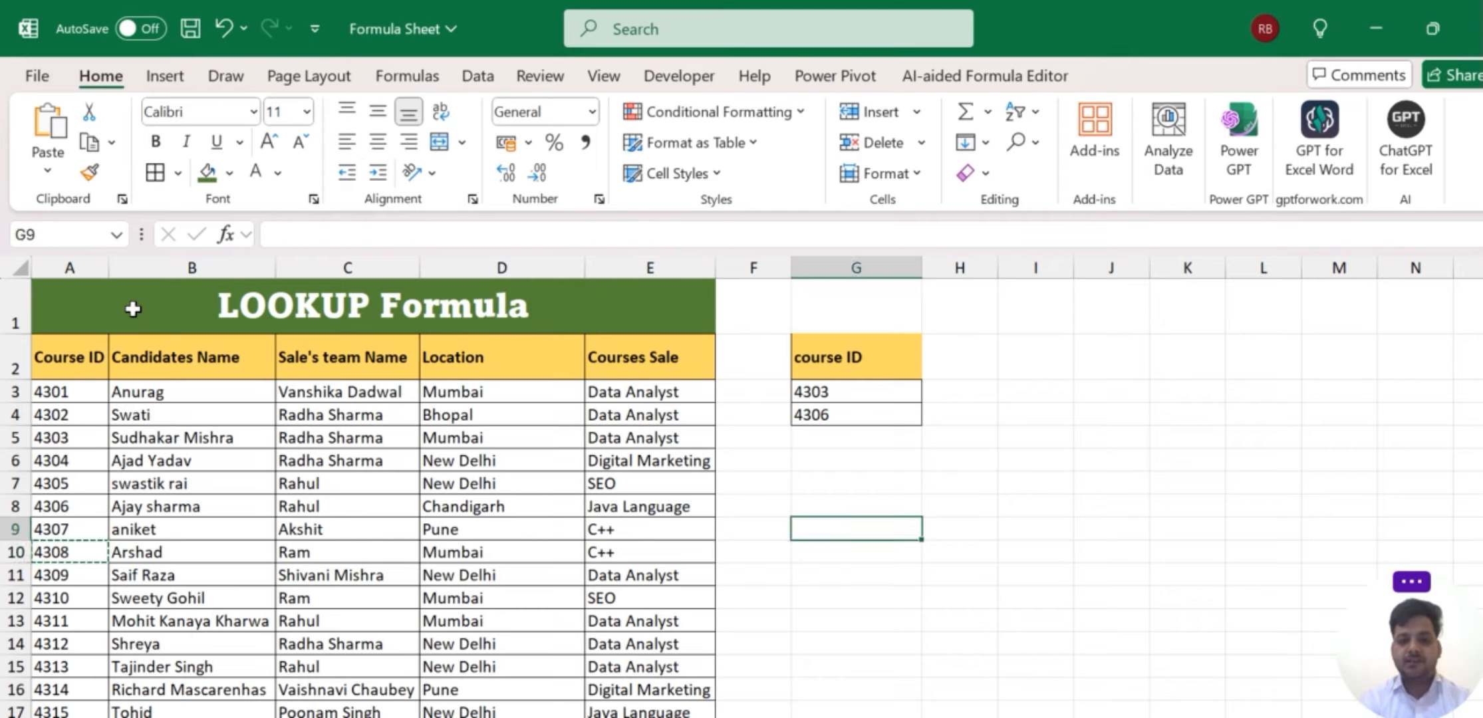
key("Up")
key("Up")
key("Up")
key("Up")
key("Up")
key("Down")
key("ctrl+v")
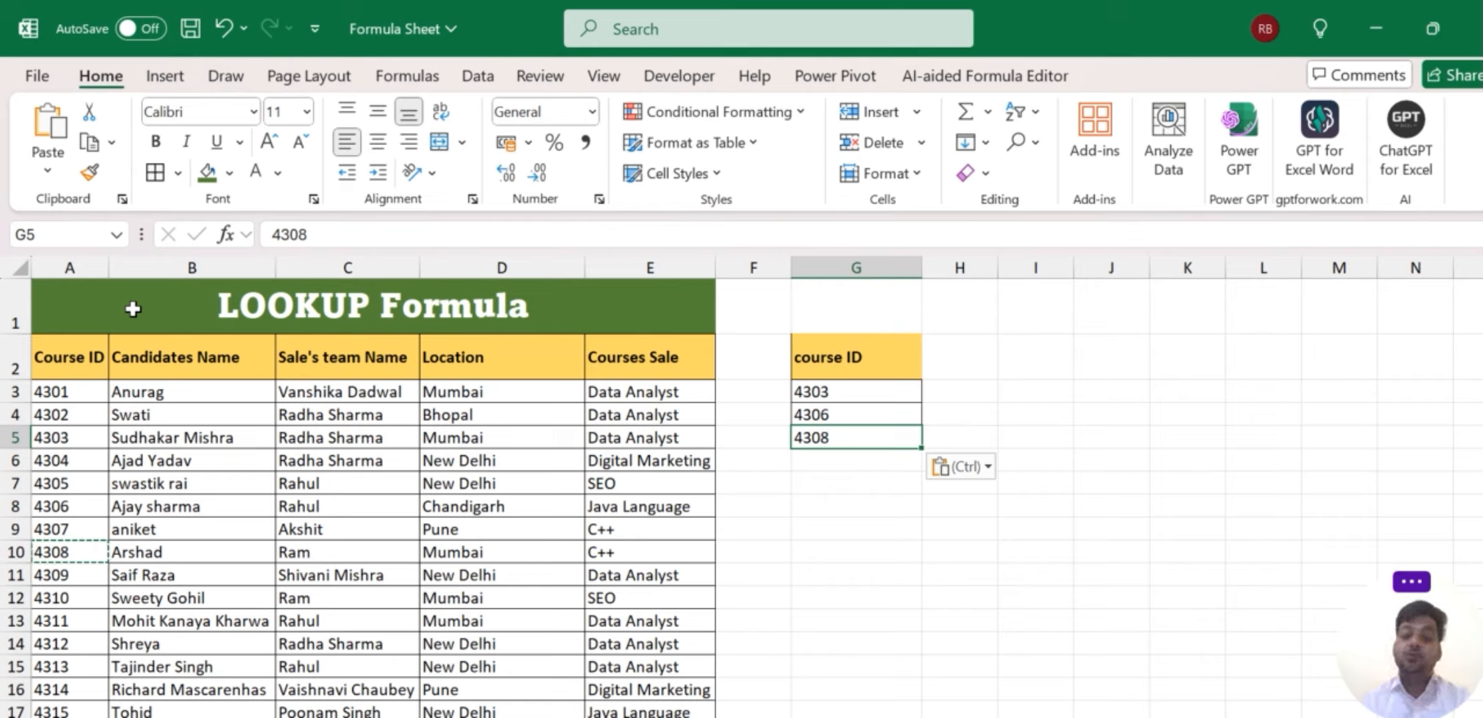
Capitalize the first word of the lookup header in G2 so it reads "Course ID".
double_click(804, 357)
key("BackSpace")
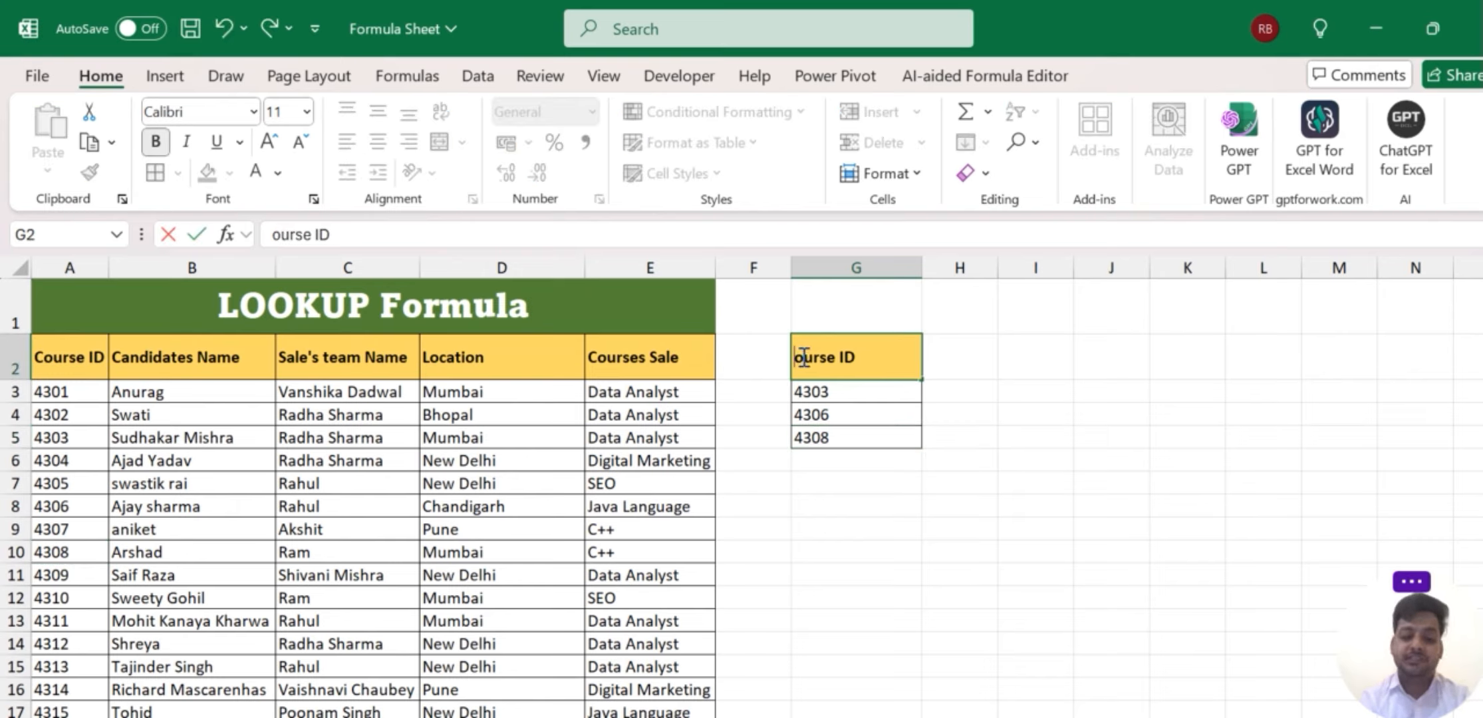
type("C")
key("Return")
left_click(839, 360)
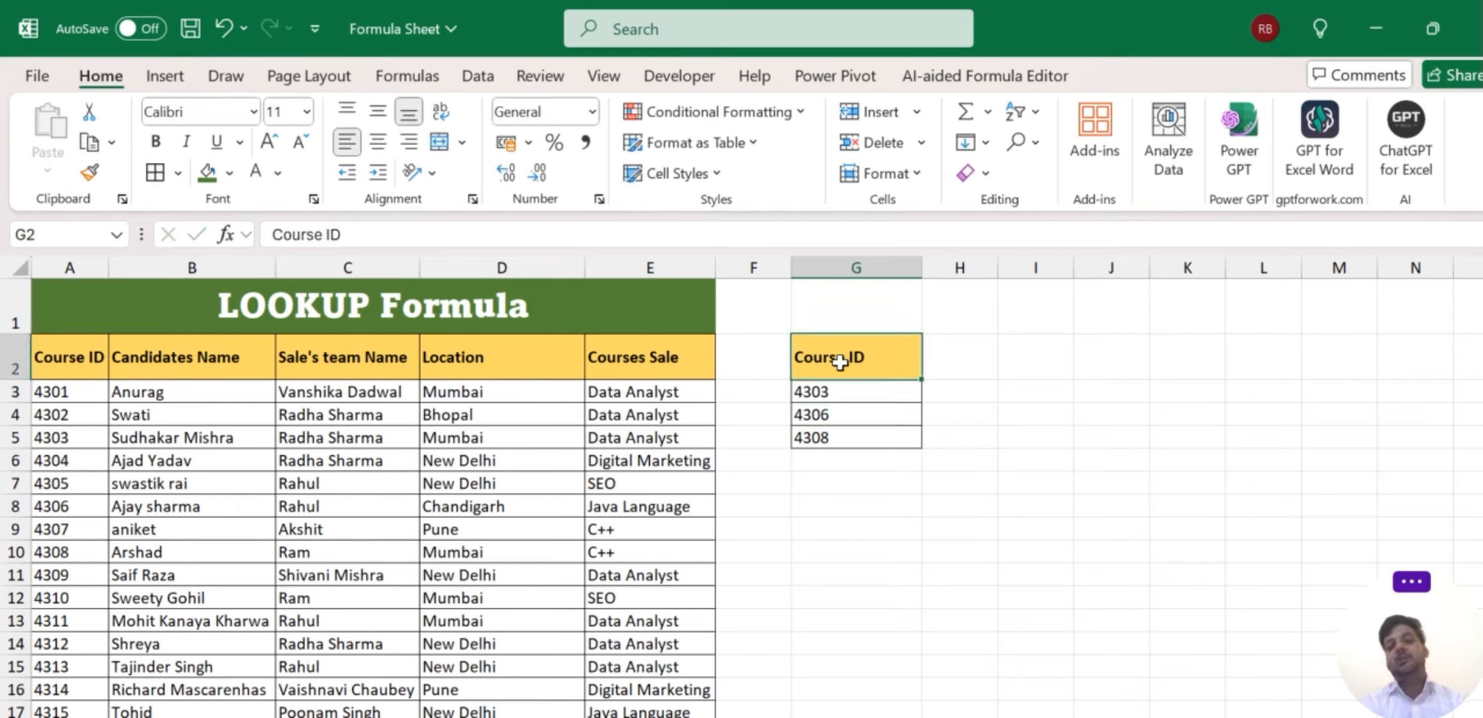
Enter the header "Course Name" in H2, beside the lookup area's Course ID header.
left_click(932, 356)
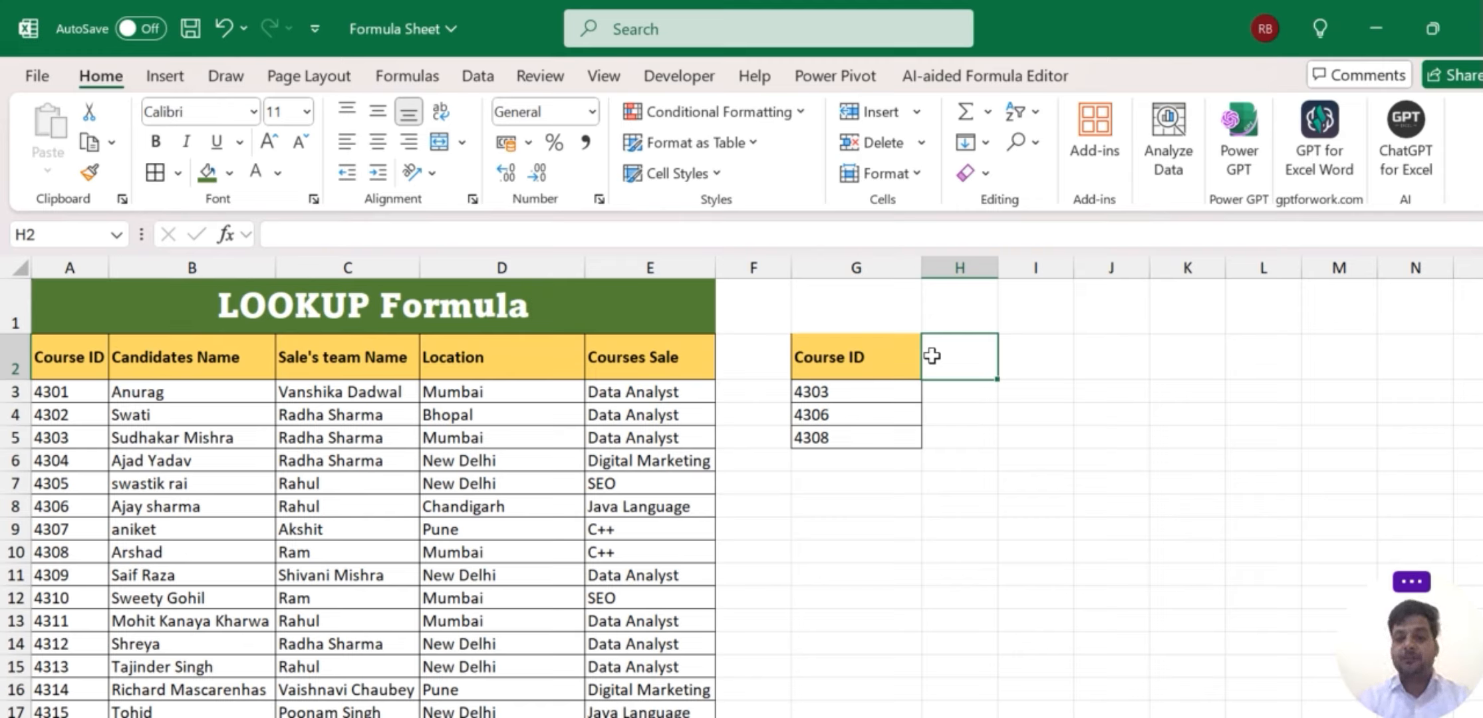
type("Cou")
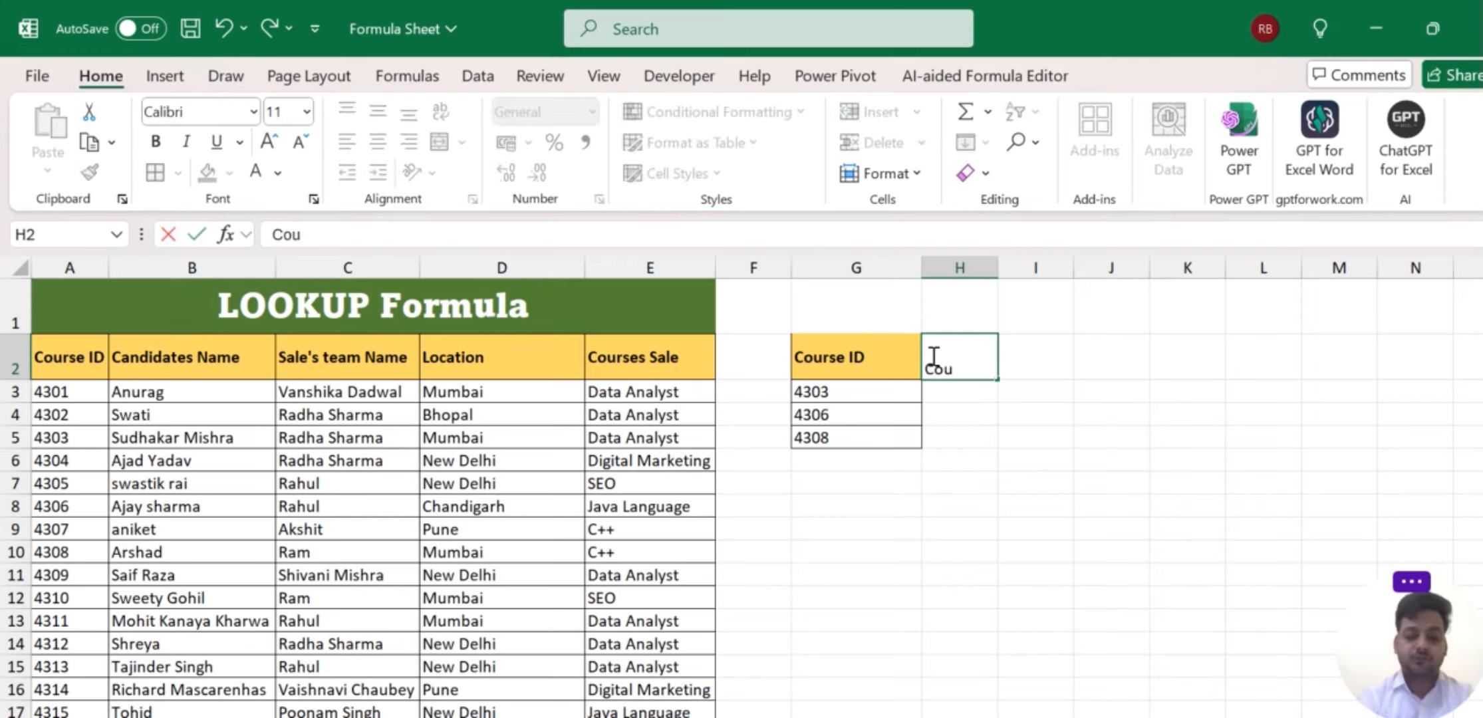
type("rse Name")
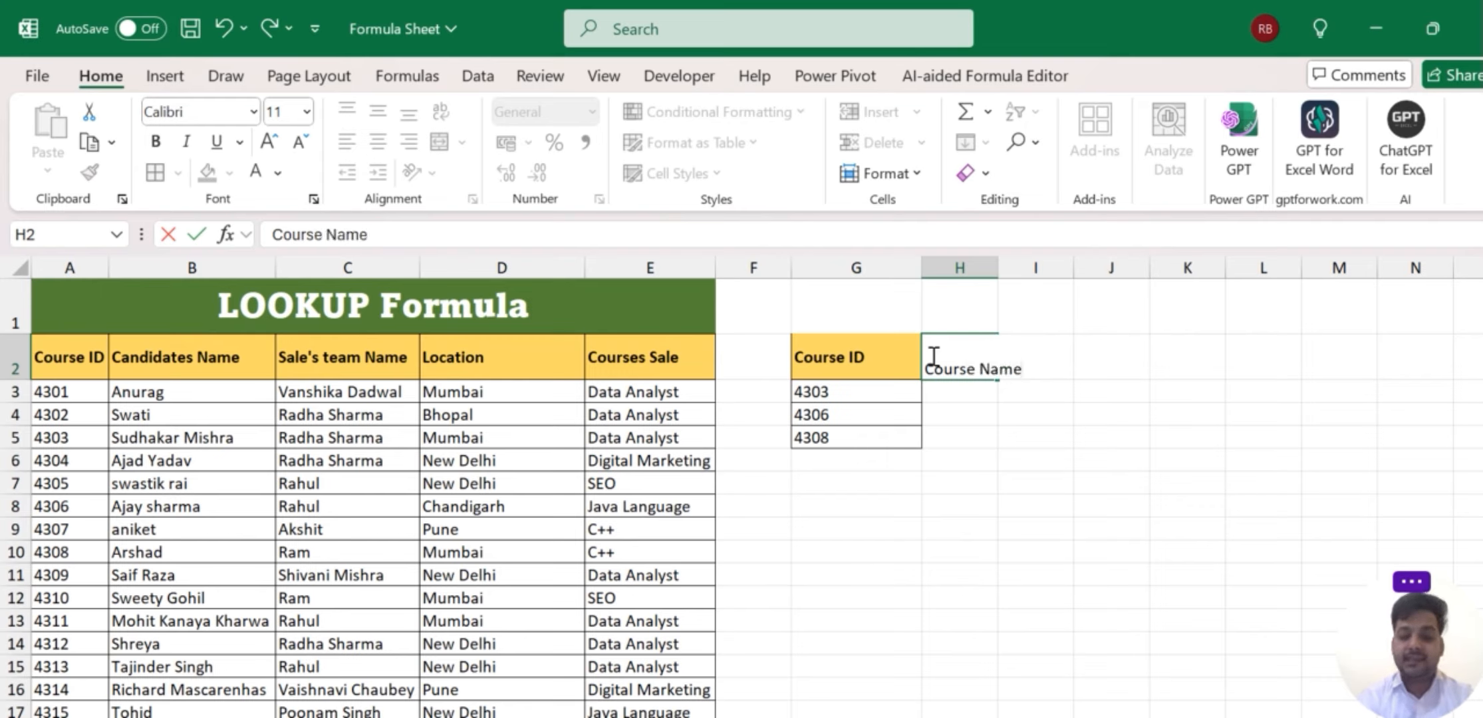
key("Return")
Apply borders to all cells of the lookup area G2:H5.
key("Left")
key("Up")
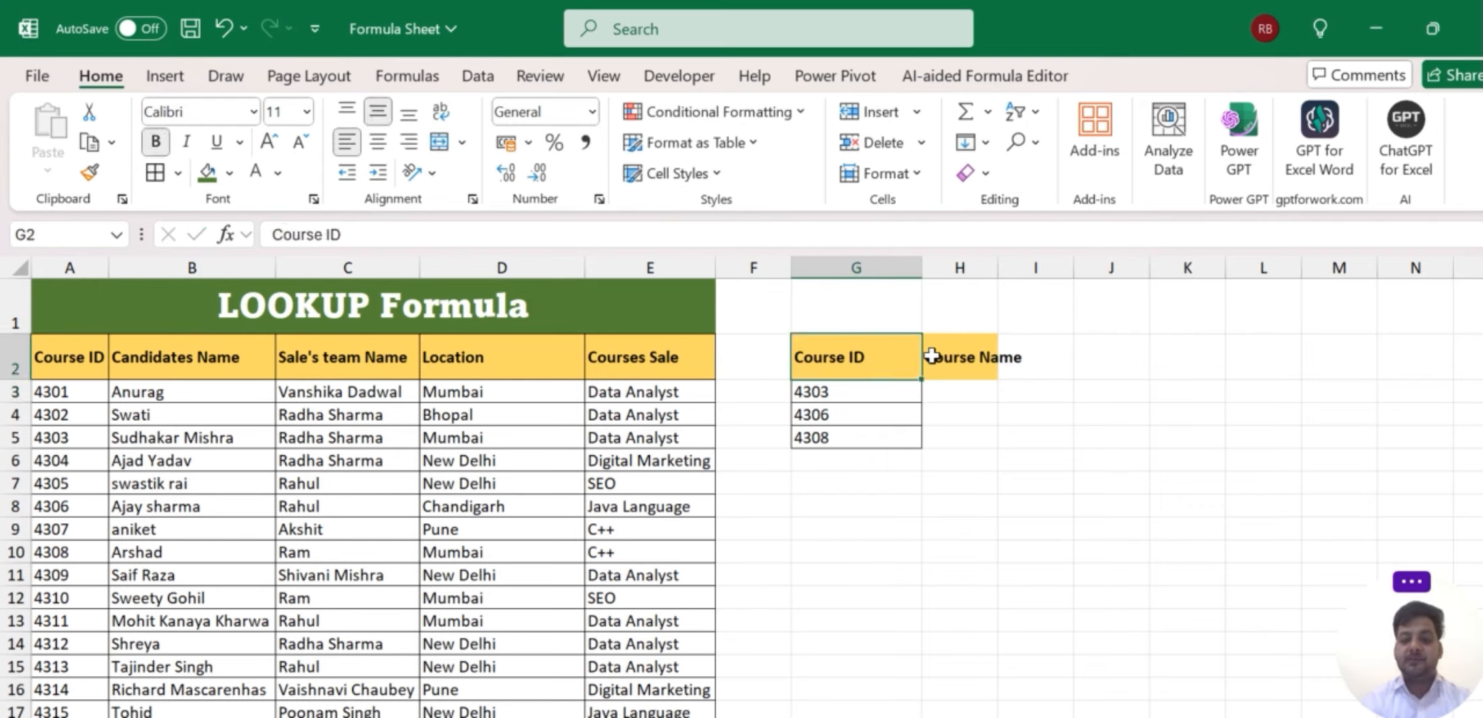
key("shift+Right")
key("shift+Down")
key("shift+Down")
key("shift+Down")
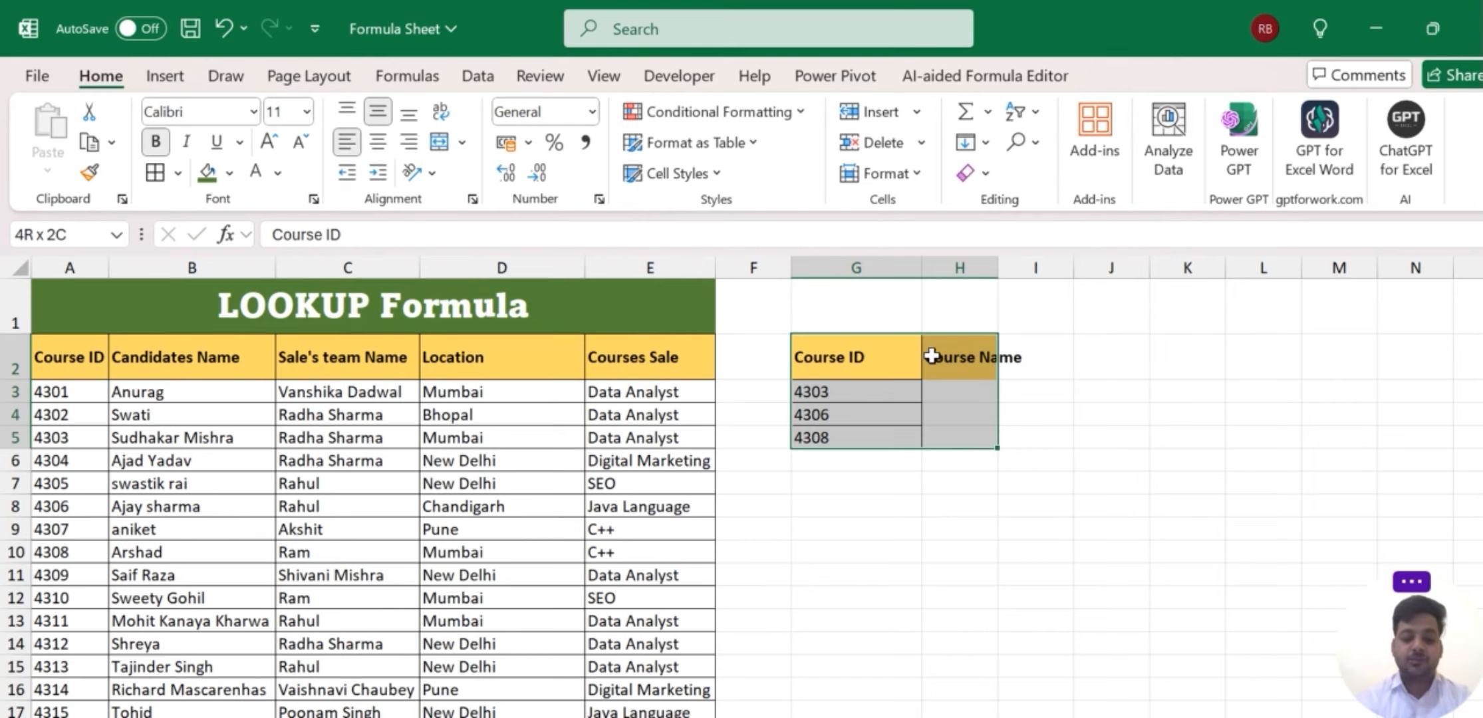
key("alt")
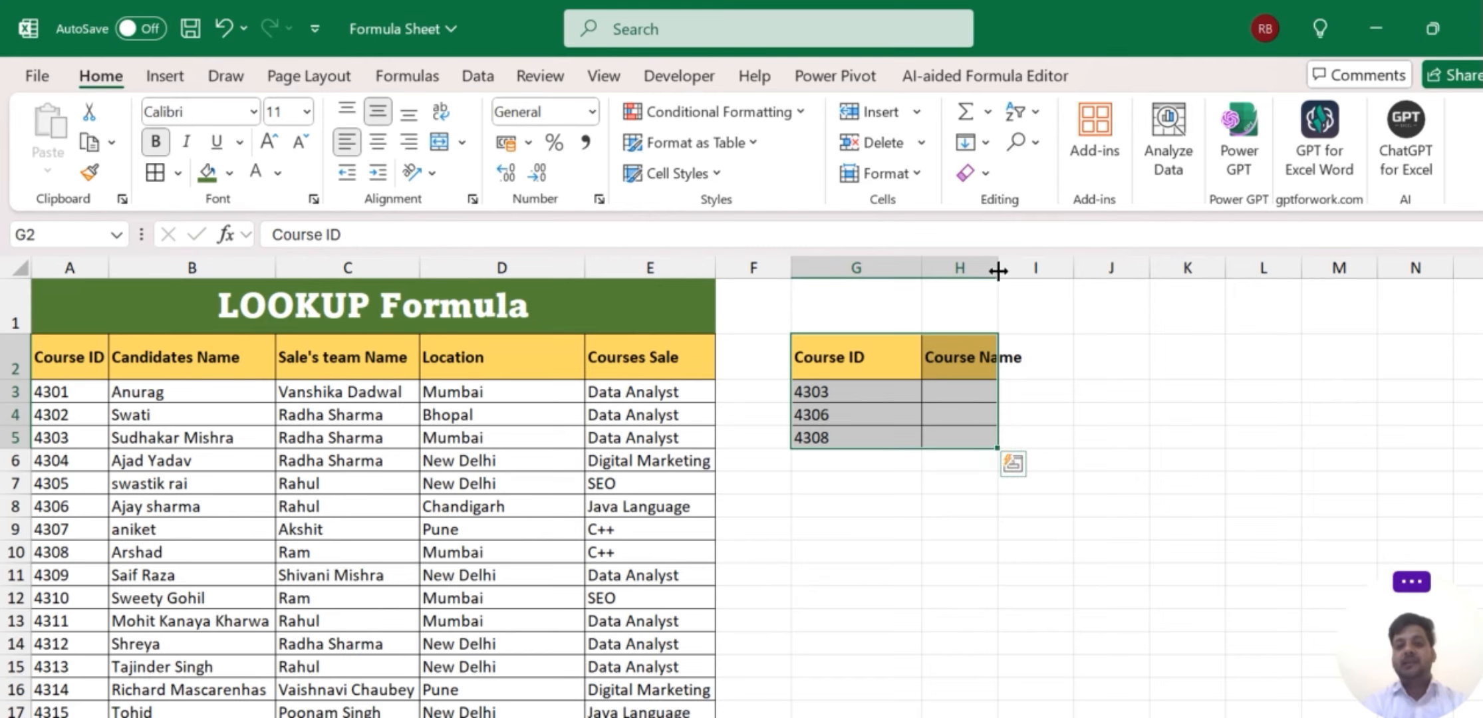
Widen column H to fit the Course Name header and slightly reduce the height of row 2.
left_click_drag(998, 268, 1026, 267)
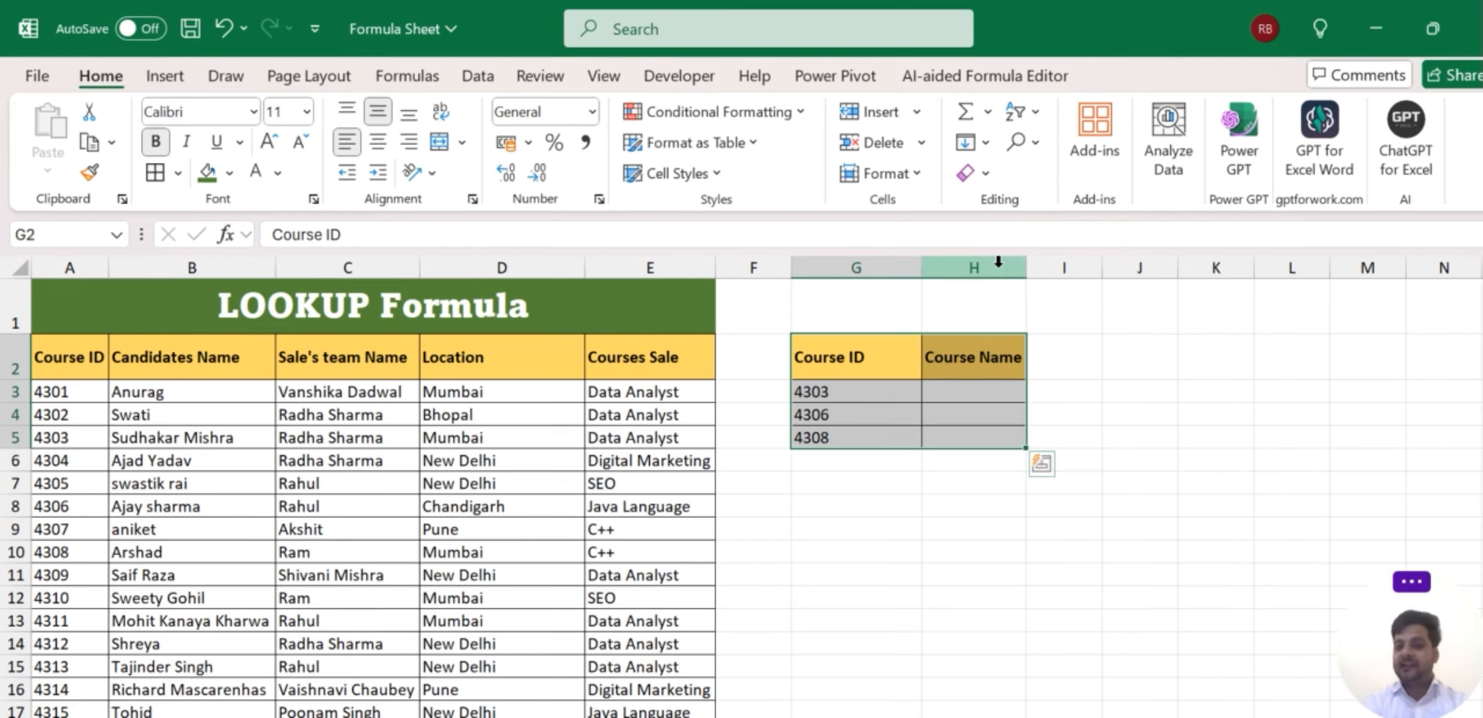
left_click(837, 346)
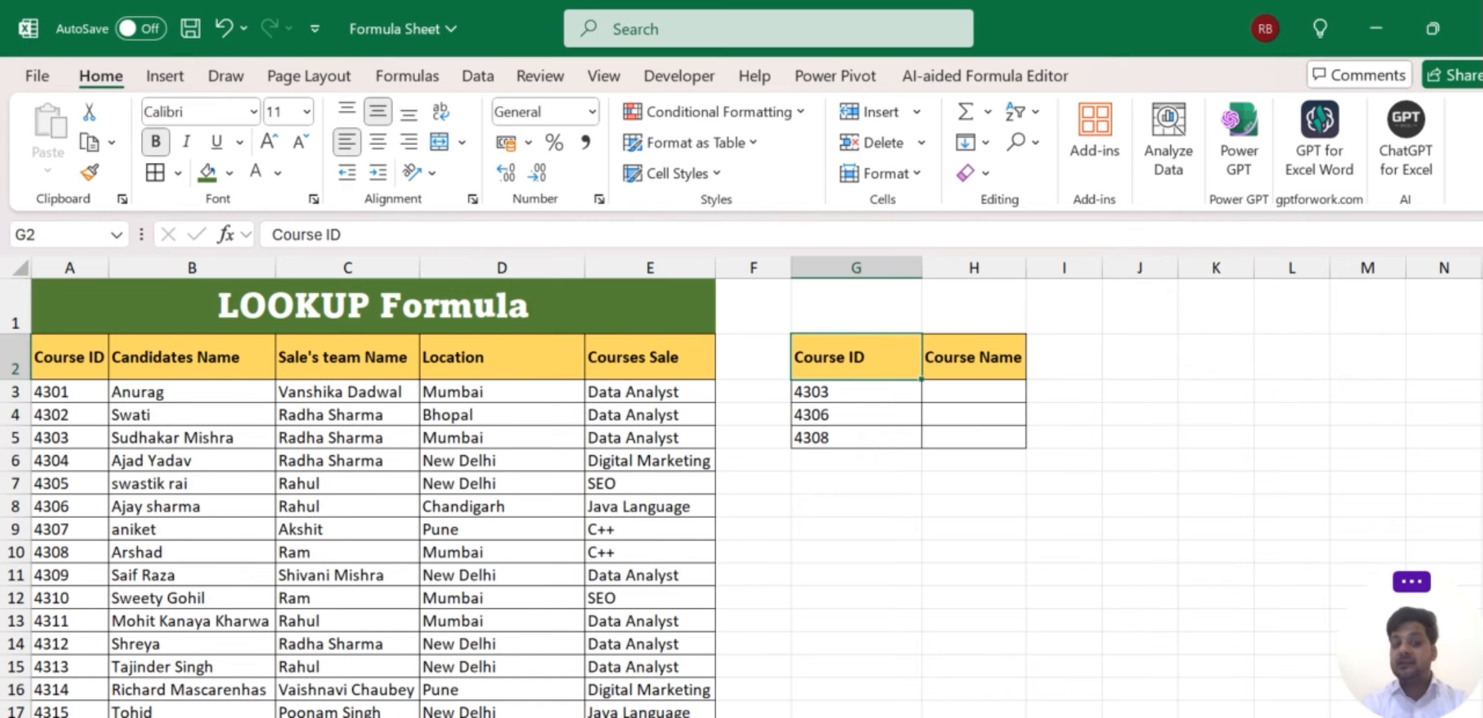
left_click_drag(15, 380, 14, 369)
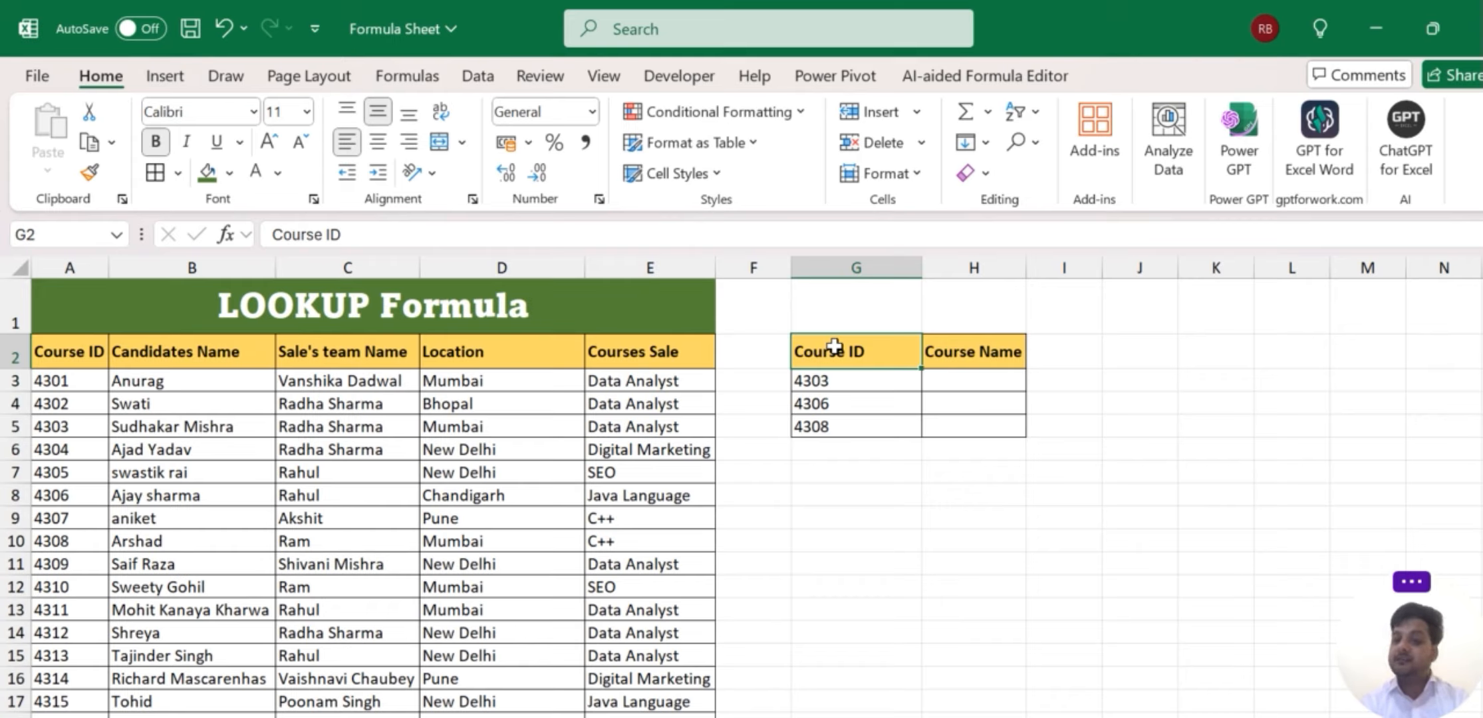
Review the Course Name header and the empty result cells beneath it in column H.
left_click(975, 352)
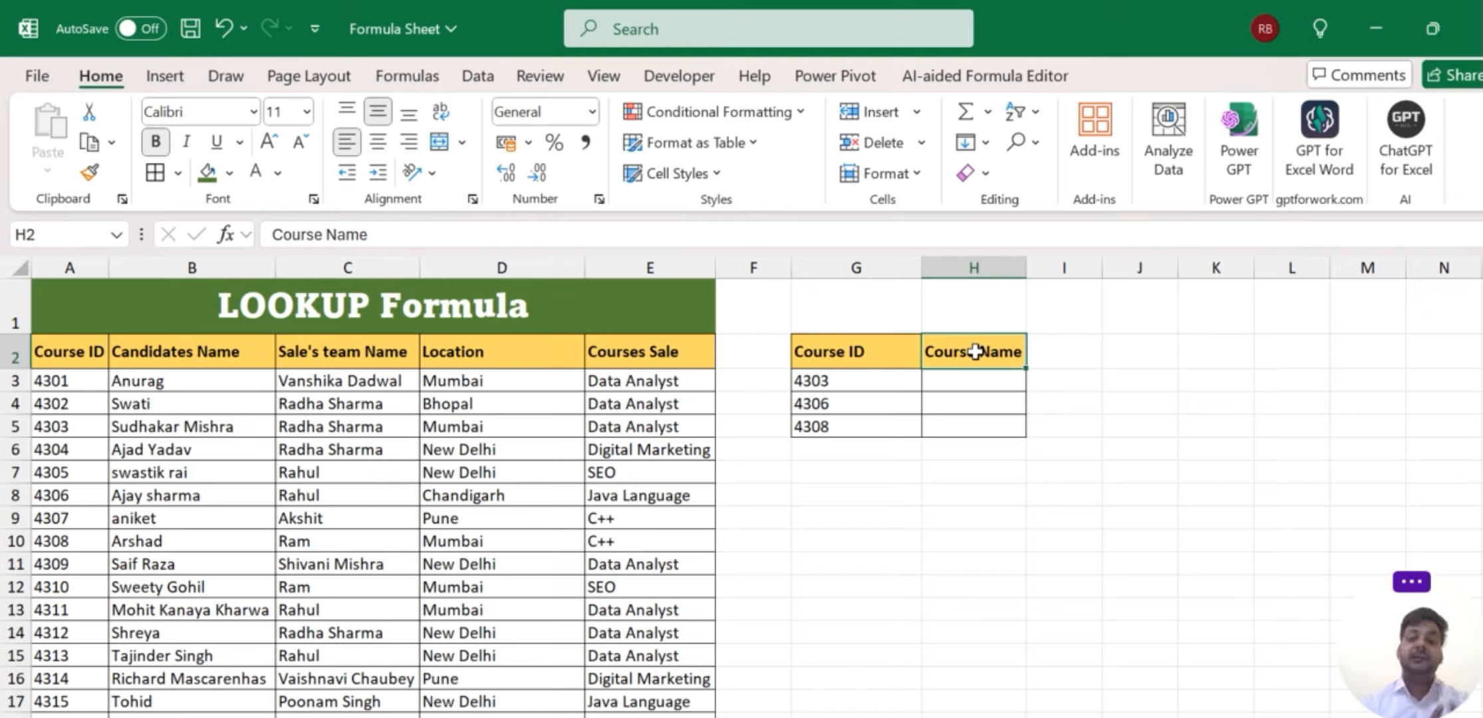
key("Down")
key("Down")
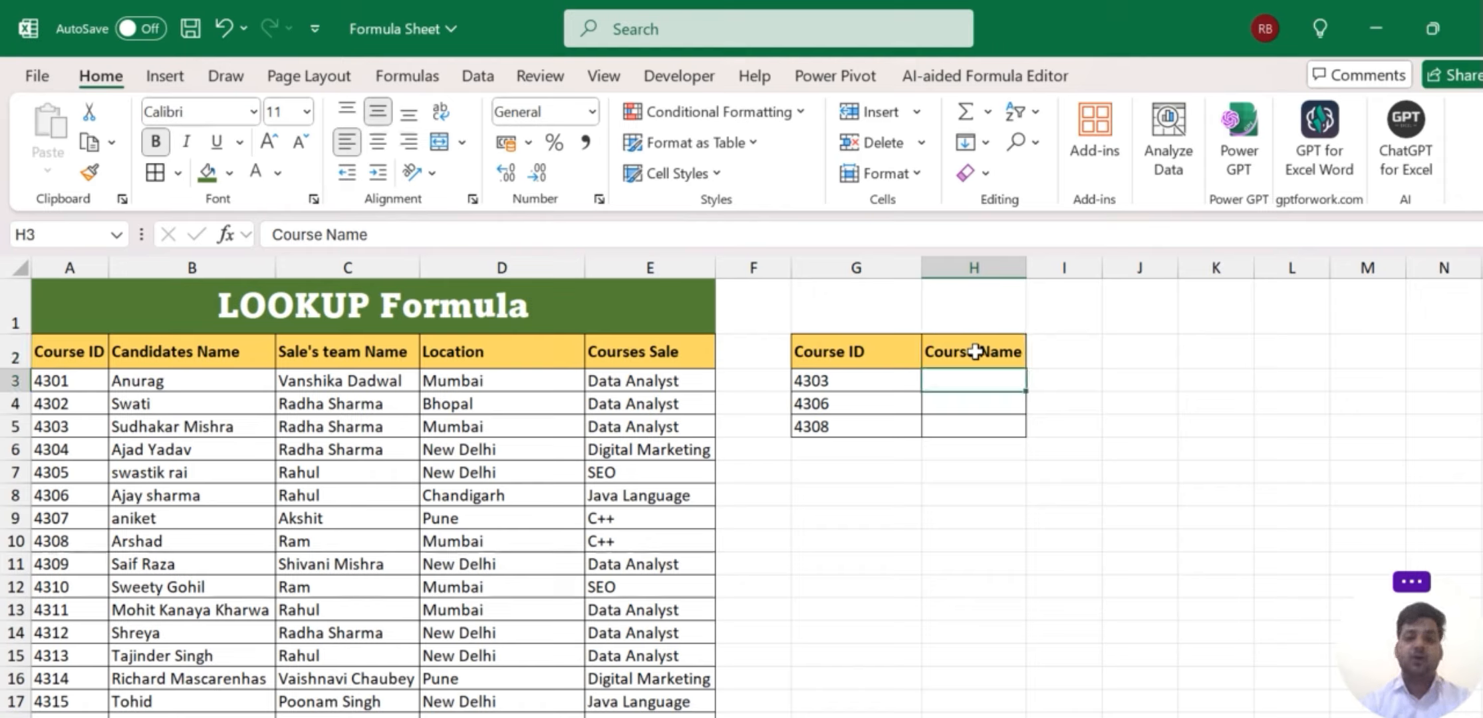
key("Down")
key("Down")
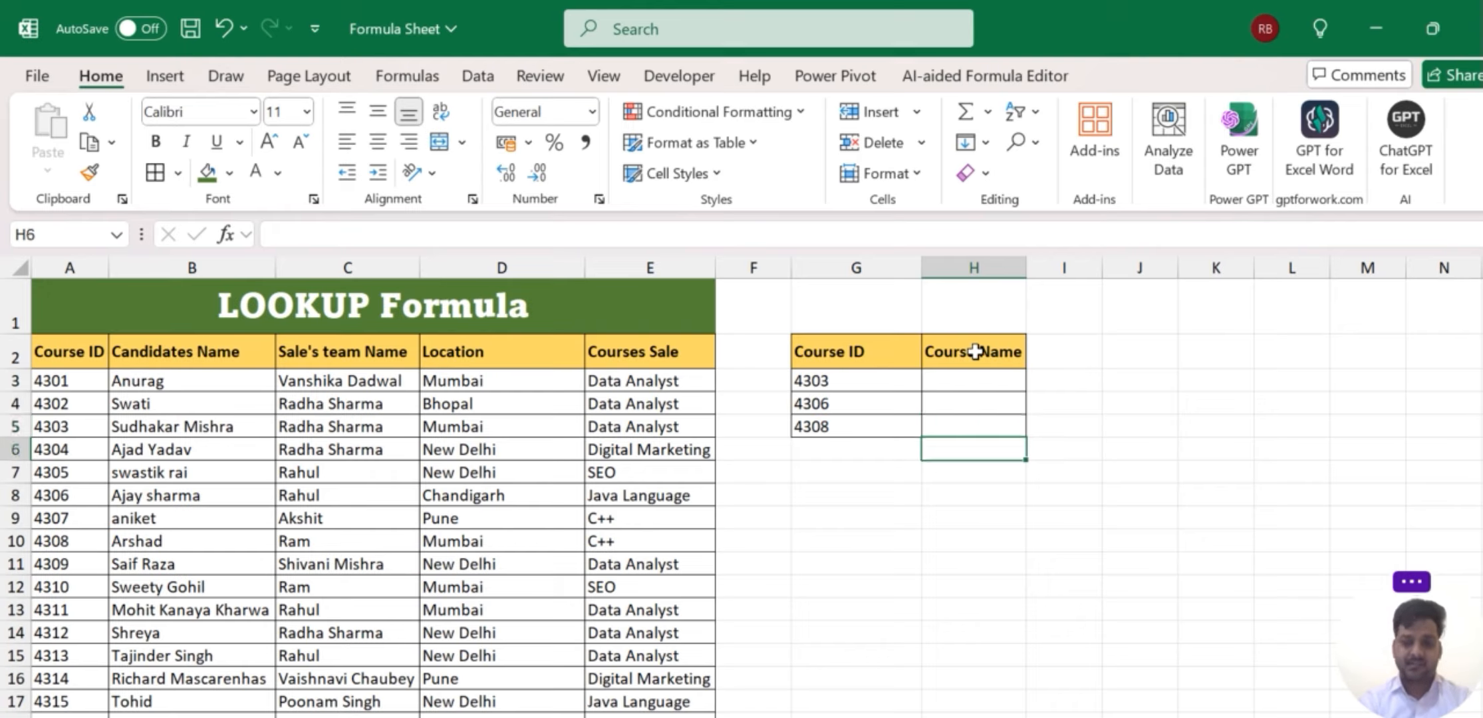
key("Left")
key("Up")
key("Up")
key("Right")
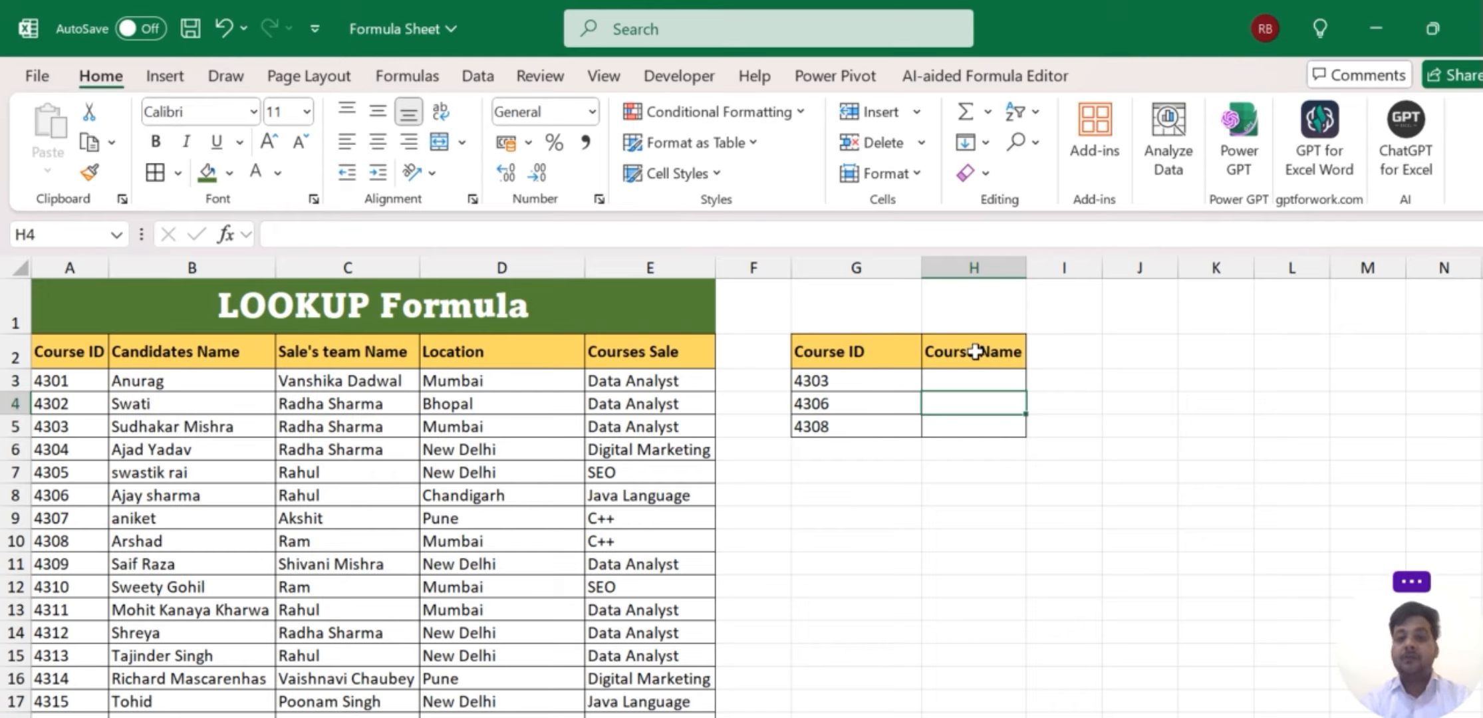
Start a LOOKUP formula in H3 with the course ID in G3 as the lookup value.
key("Up")
key("Up")
key("Down")
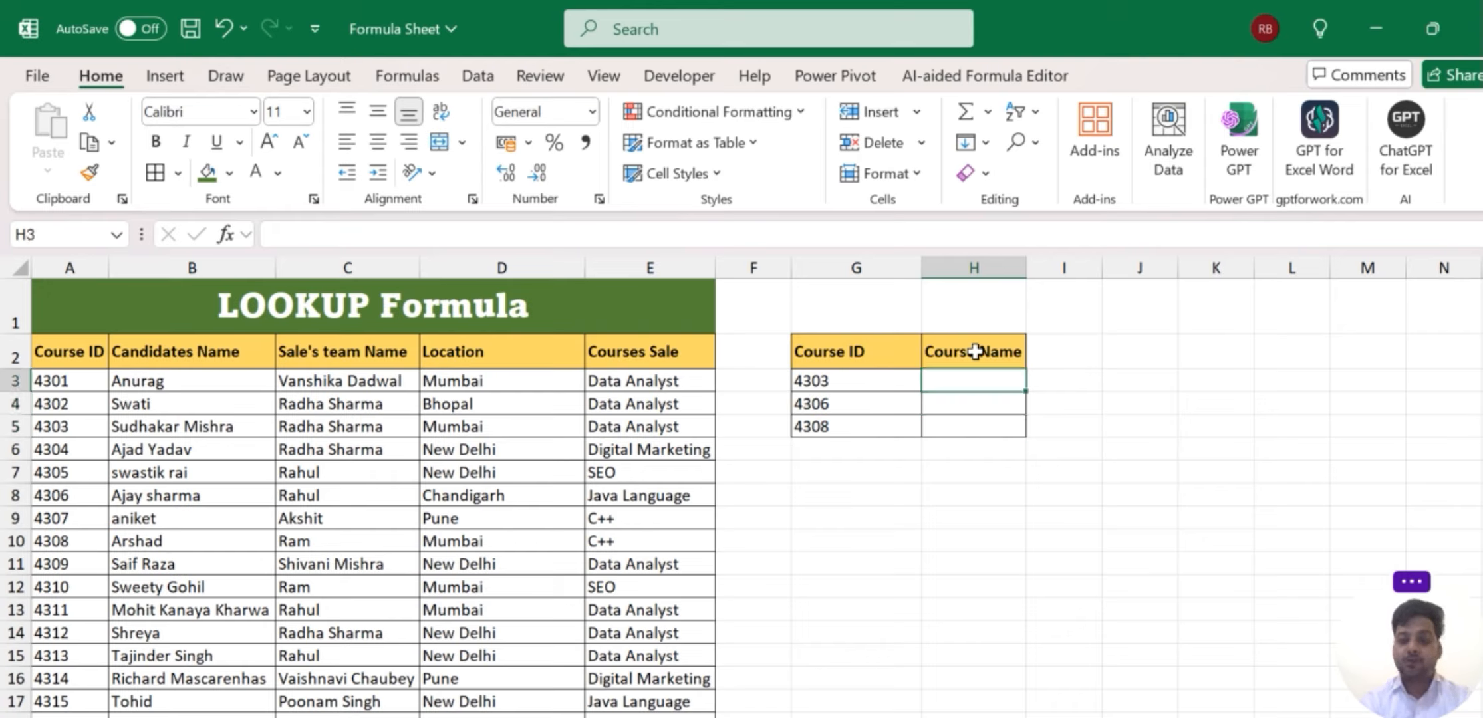
key("F2")
type("=LOOKUP(")
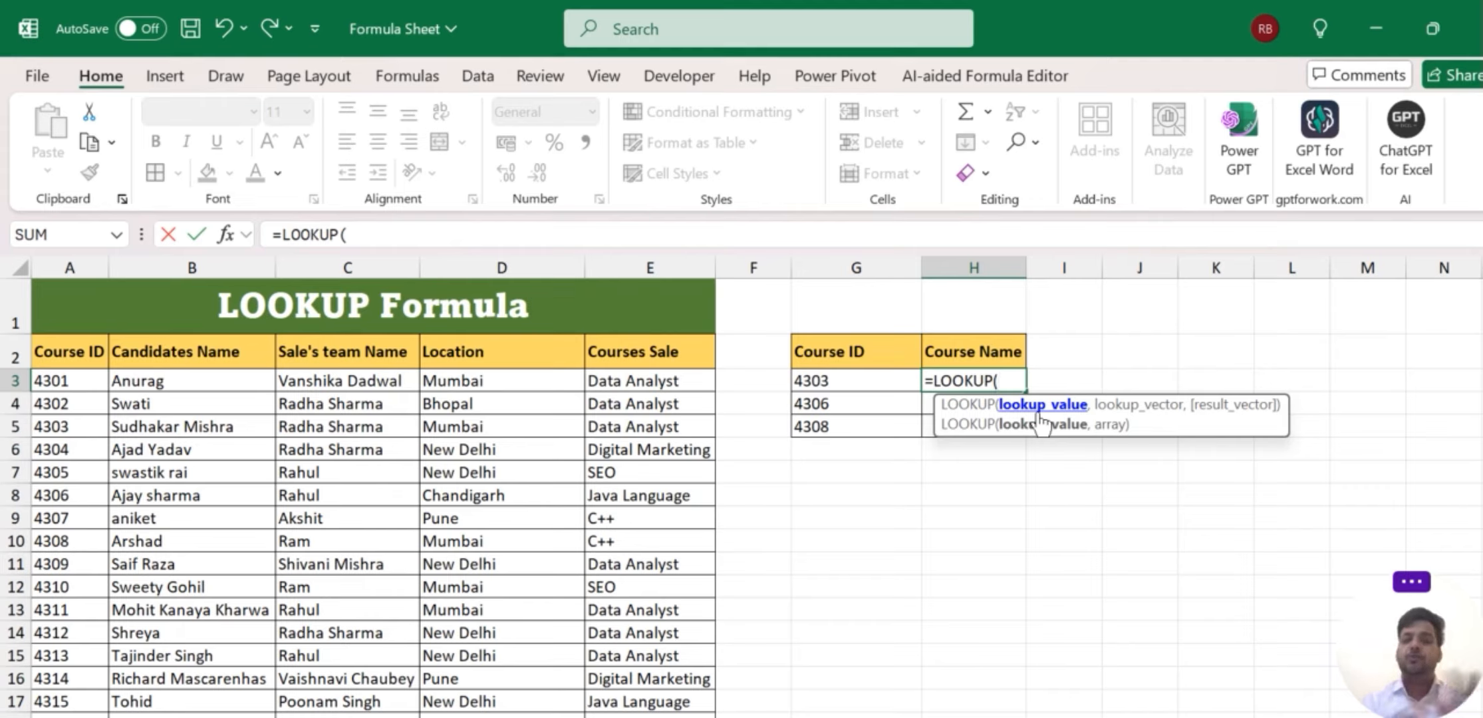
left_click(856, 382)
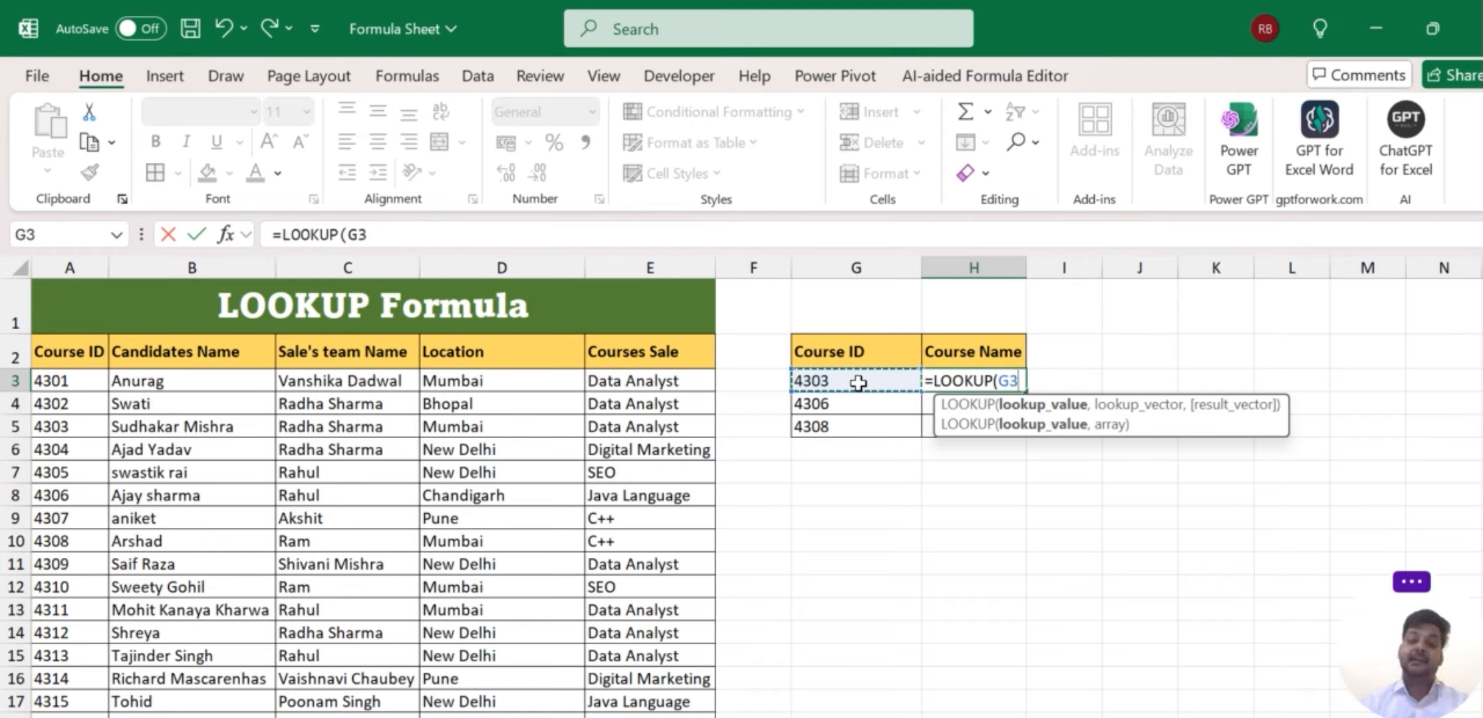
type(",")
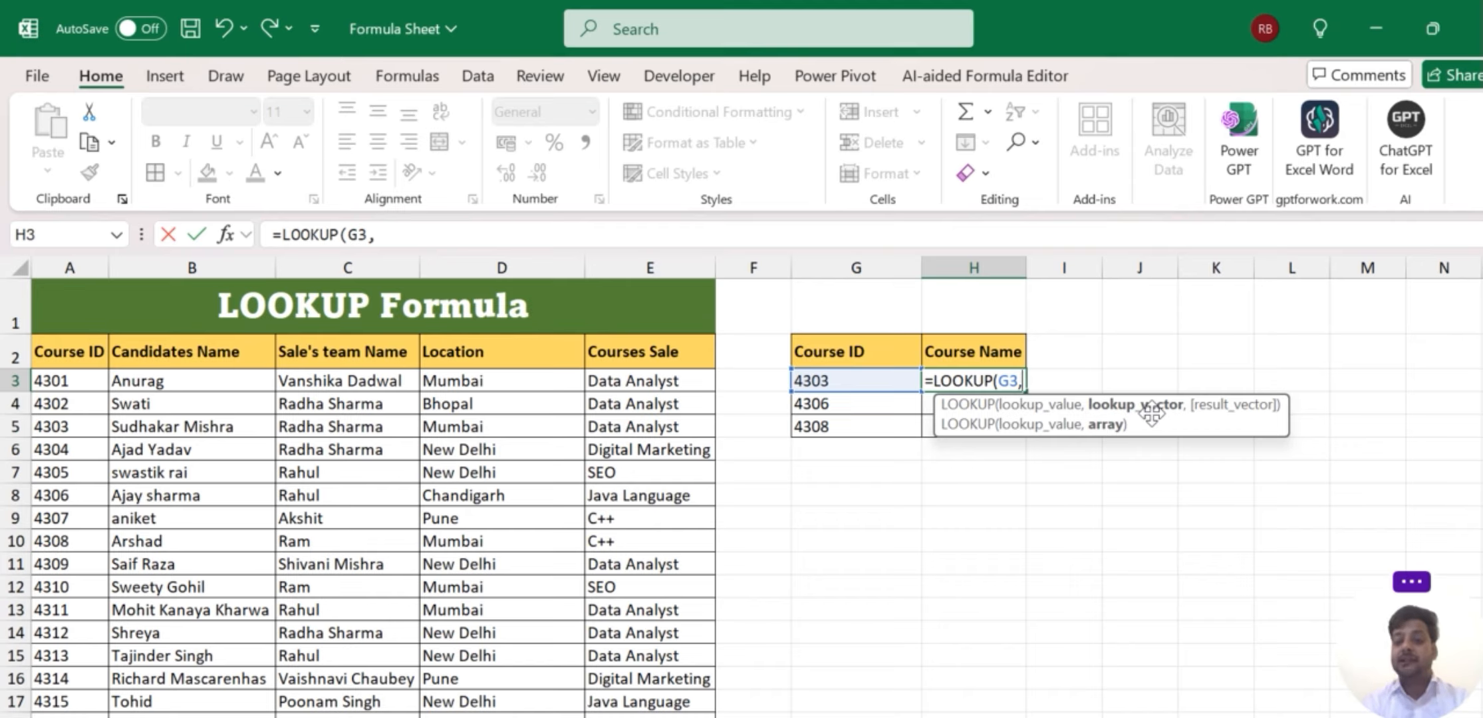
Add the whole sales table, A2:E19, as the second argument of the LOOKUP formula in H3.
left_click(54, 359)
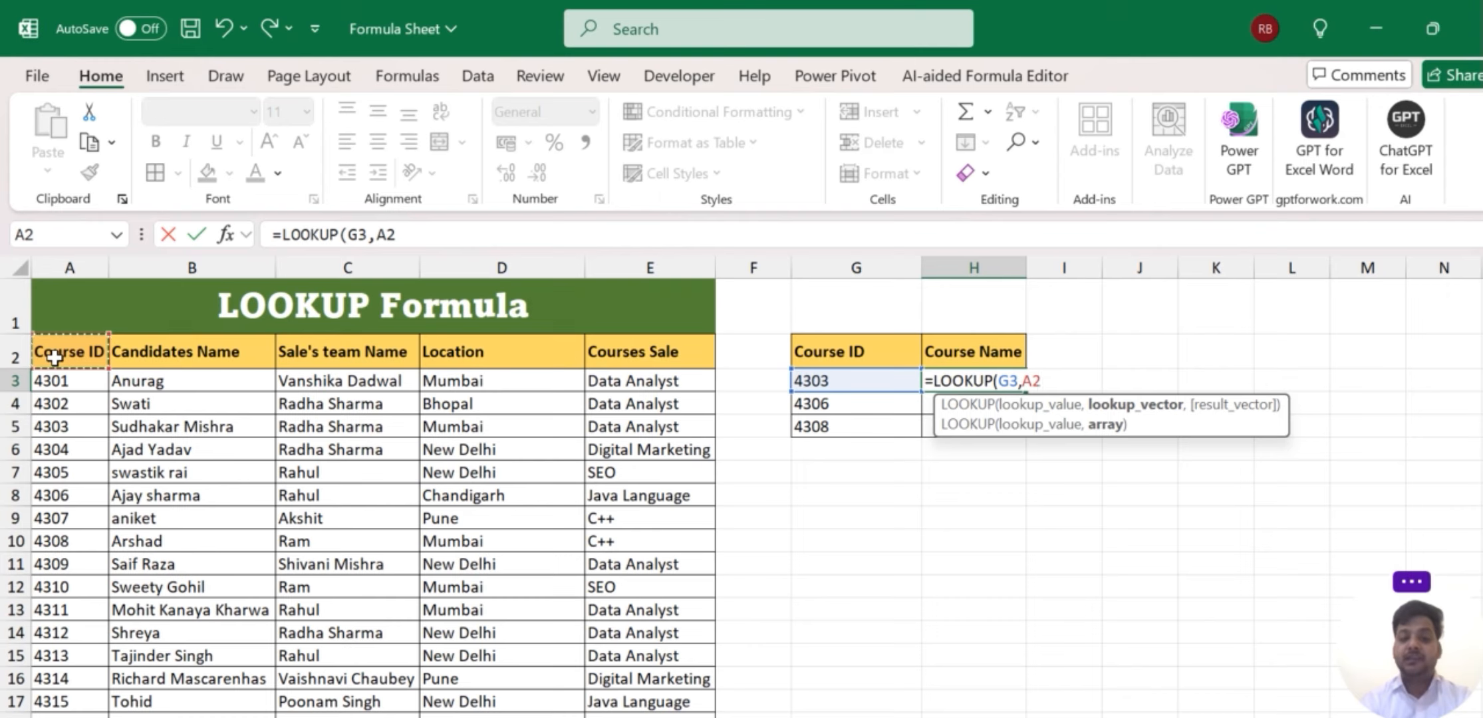
left_click_drag(54, 360, 712, 363)
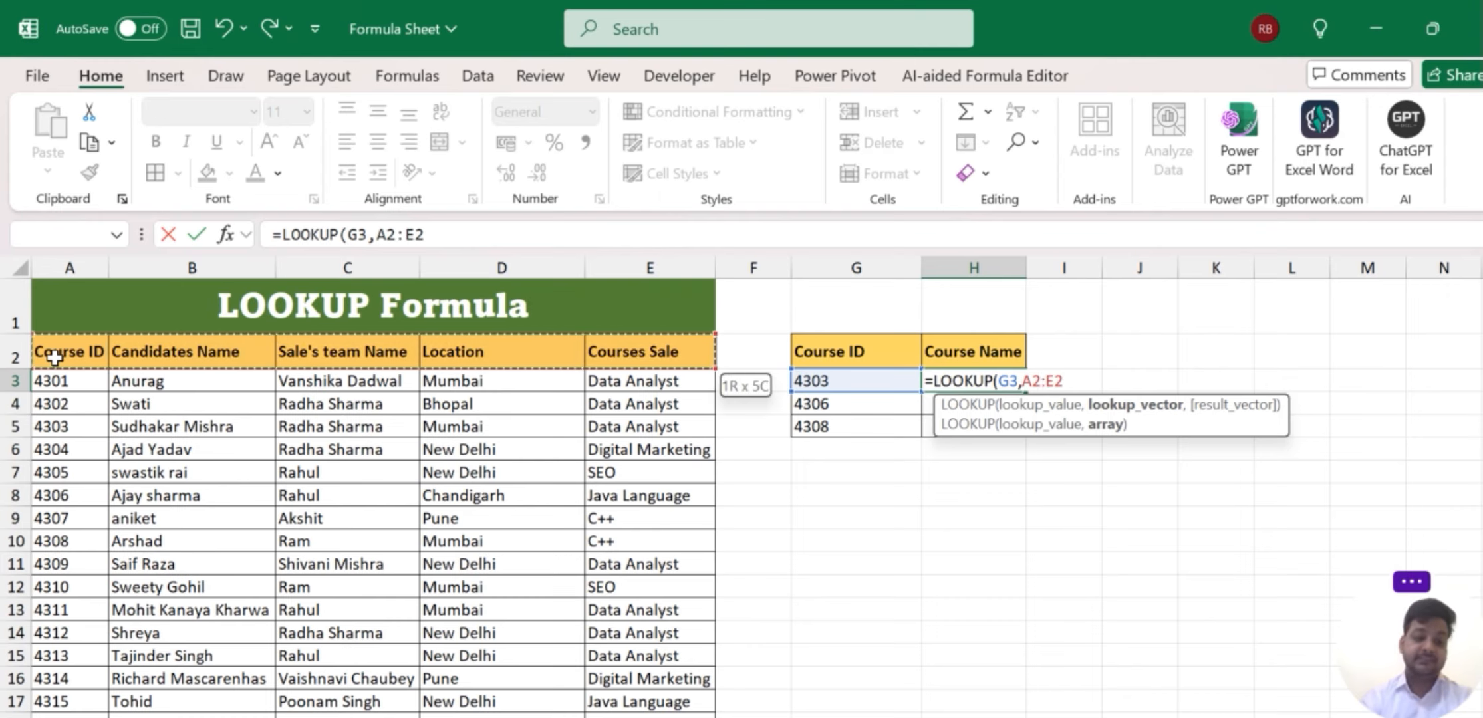
key("ctrl+shift+Down")
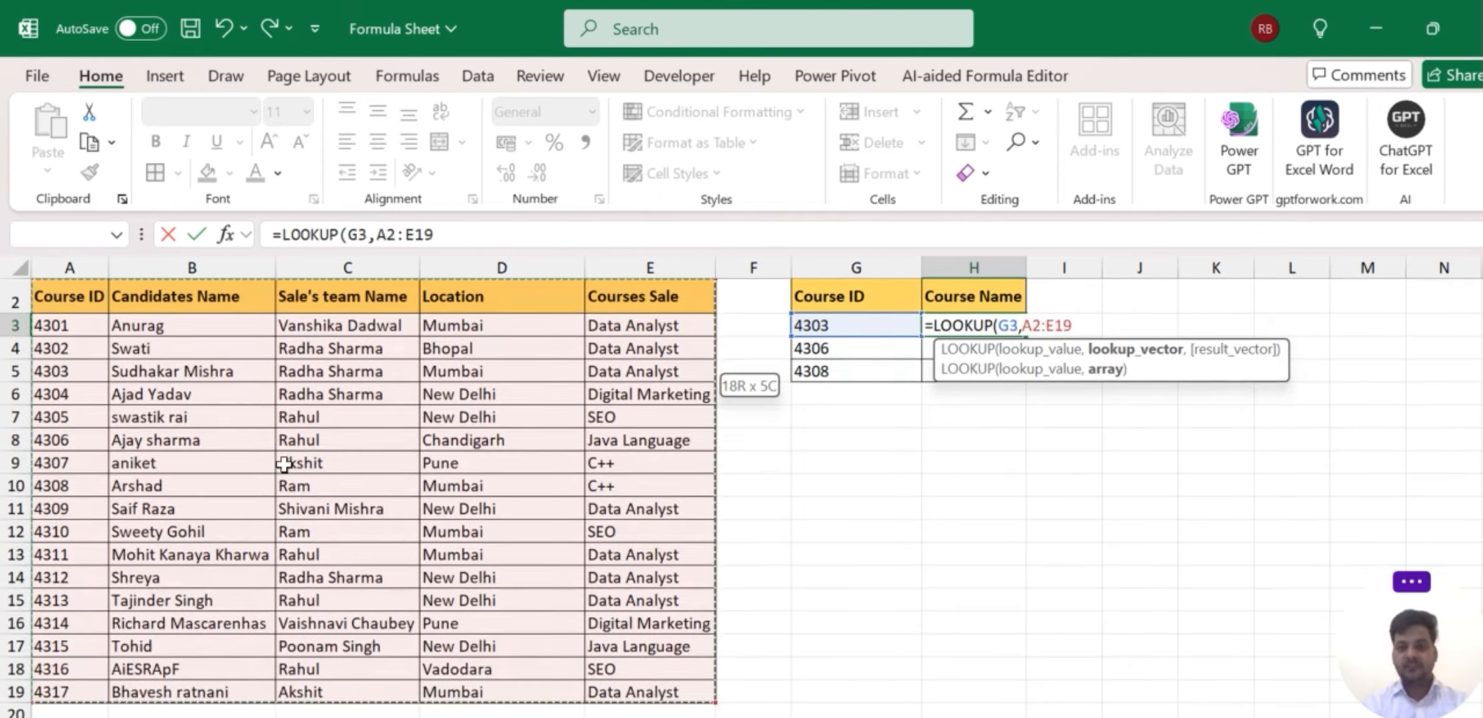
scroll(284, 464, "up", 1)
scroll(284, 464, "down", 1)
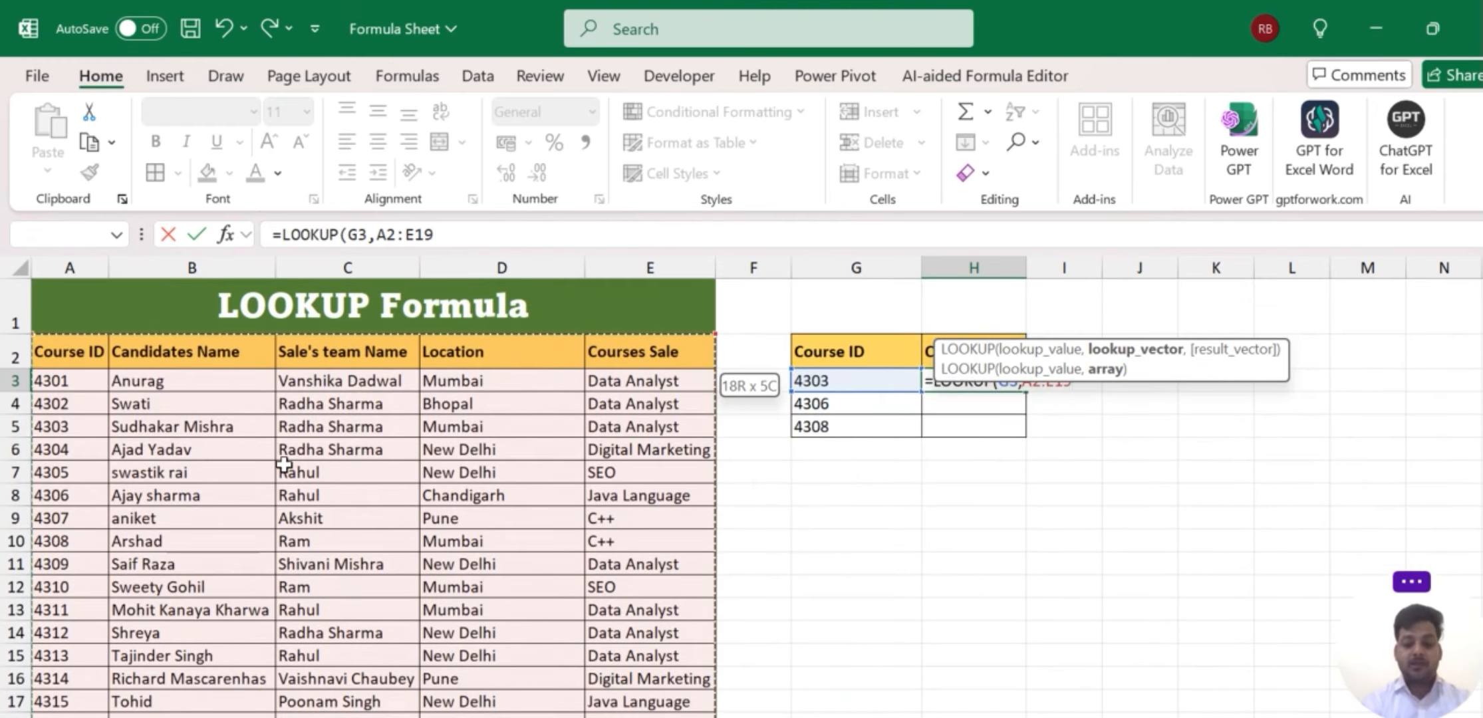
type(",")
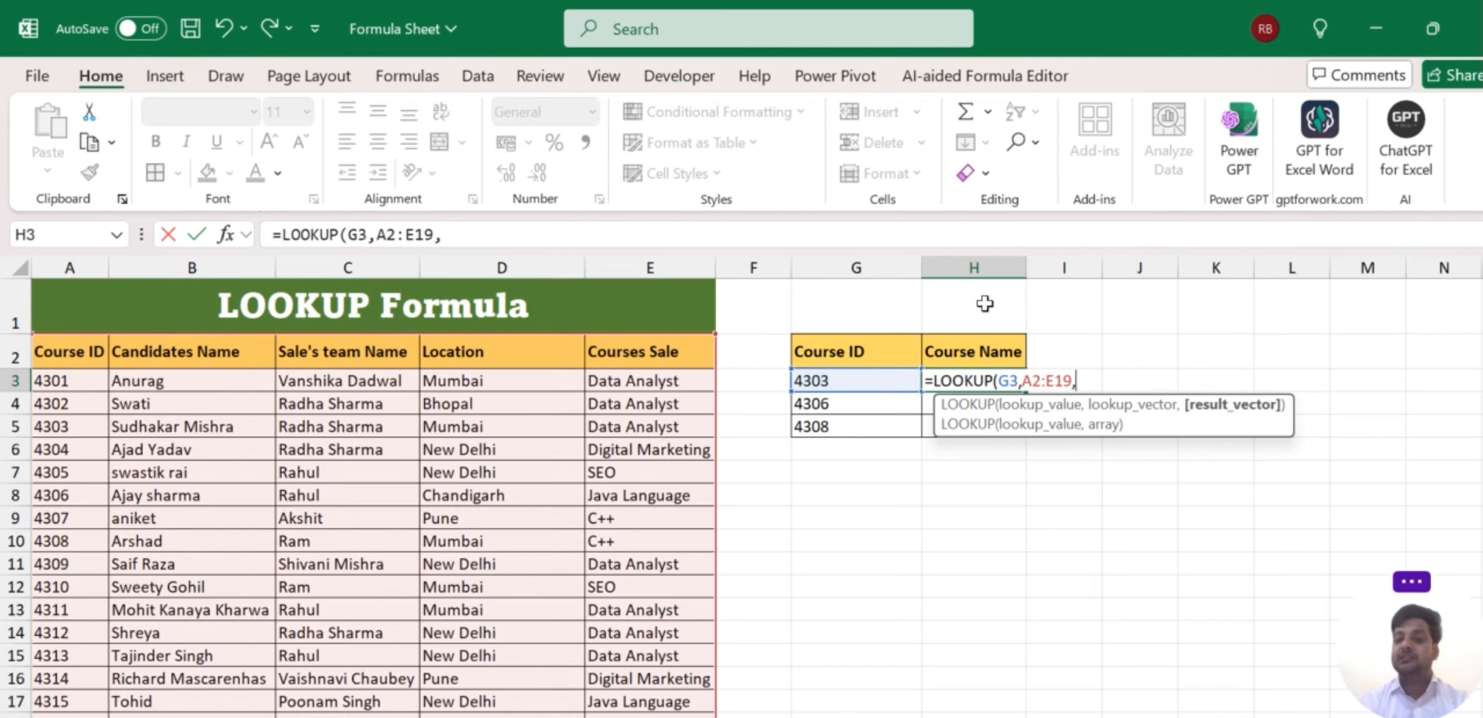
Add the Courses Sale column, E2:E19, as the result vector and complete the LOOKUP formula in H3.
left_click_drag(665, 351, 637, 697)
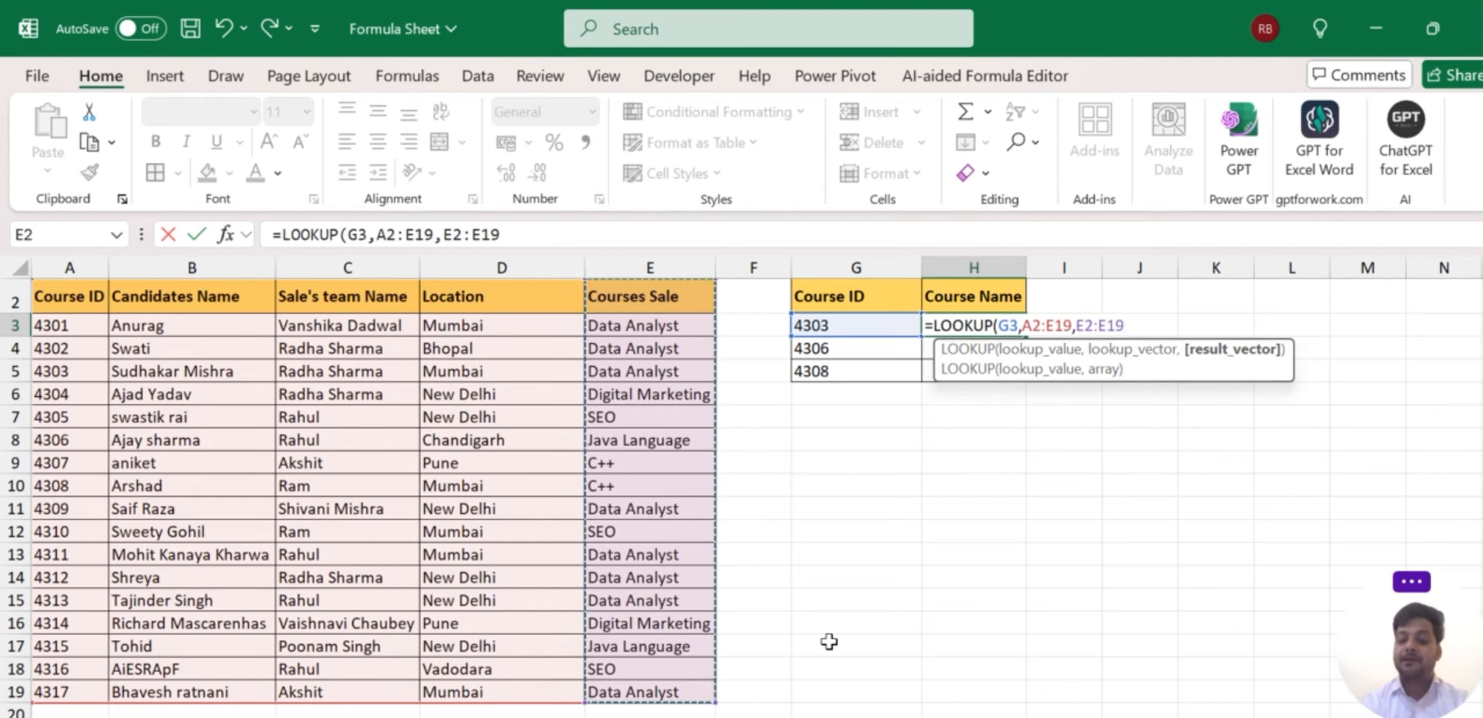
type(")")
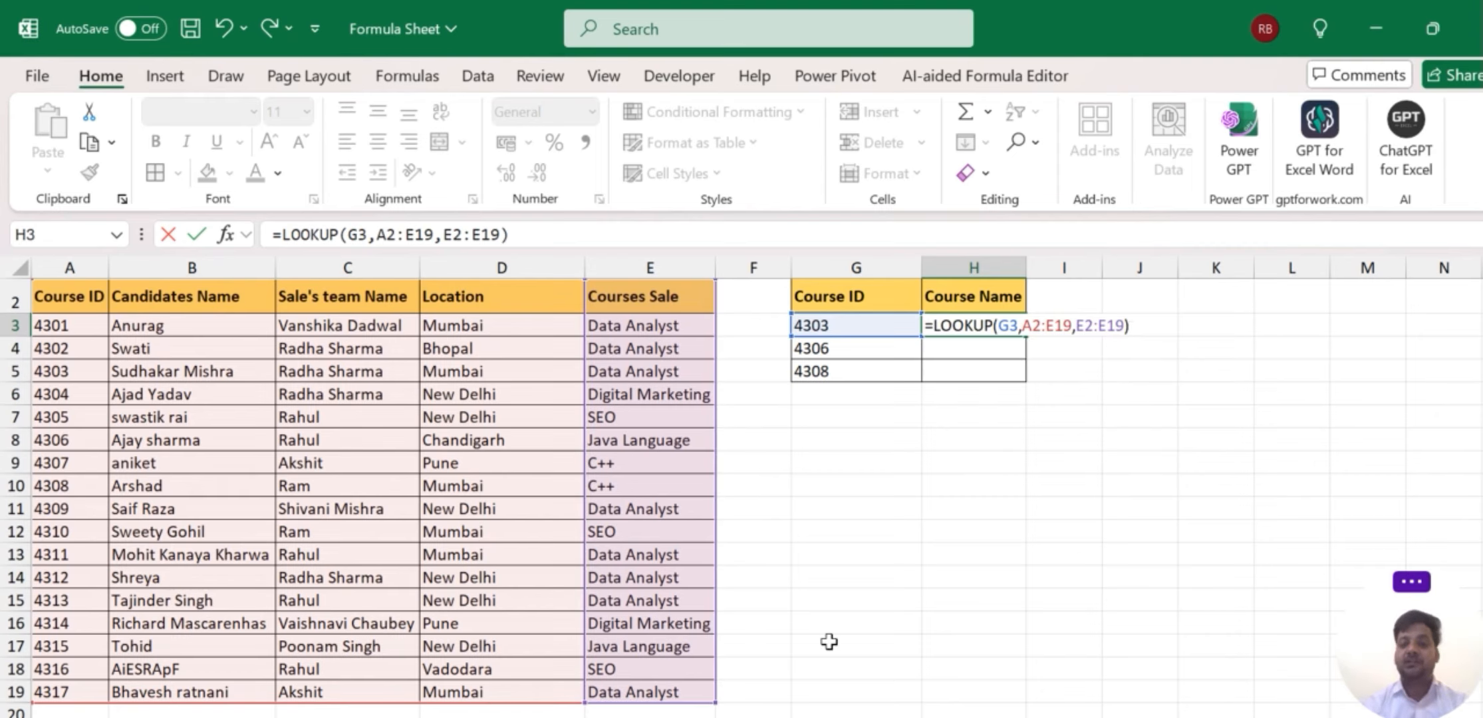
scroll(829, 642, "up", 1)
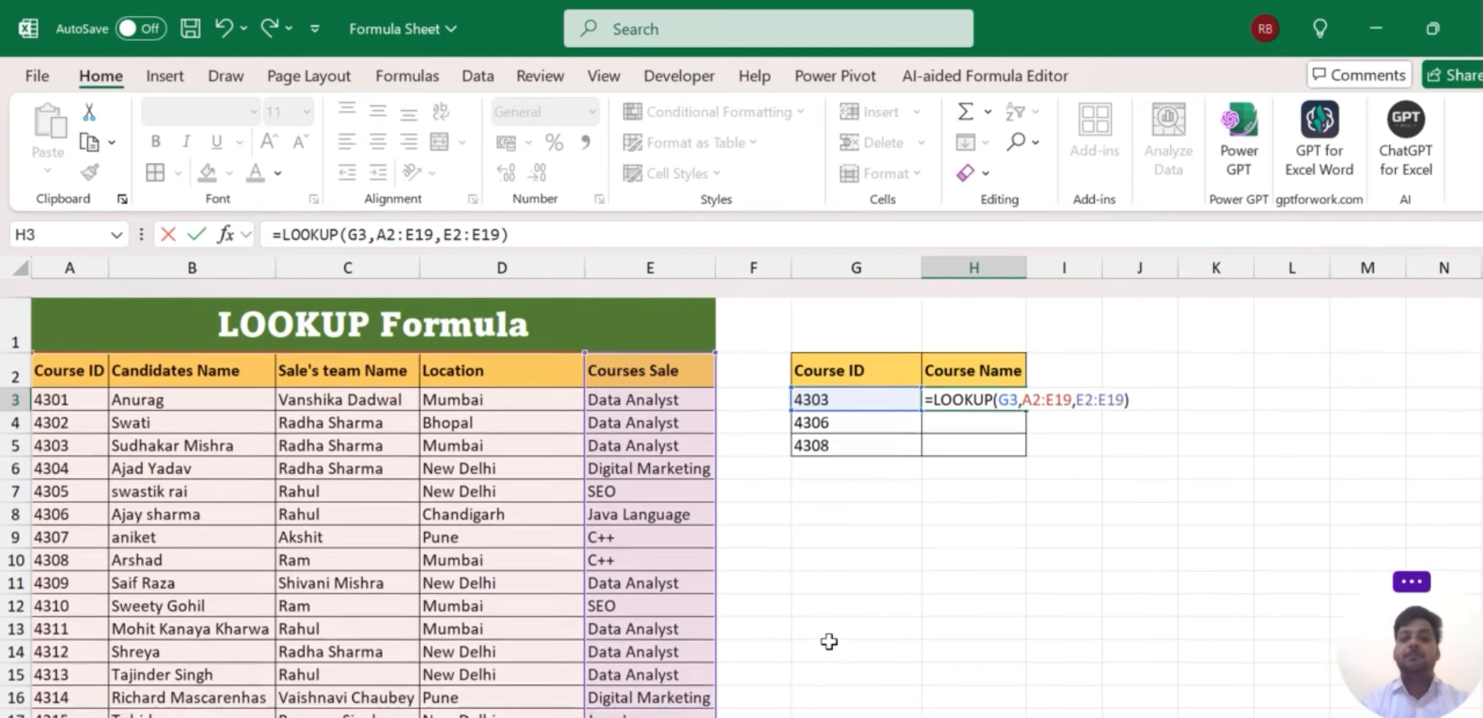
key("Return")
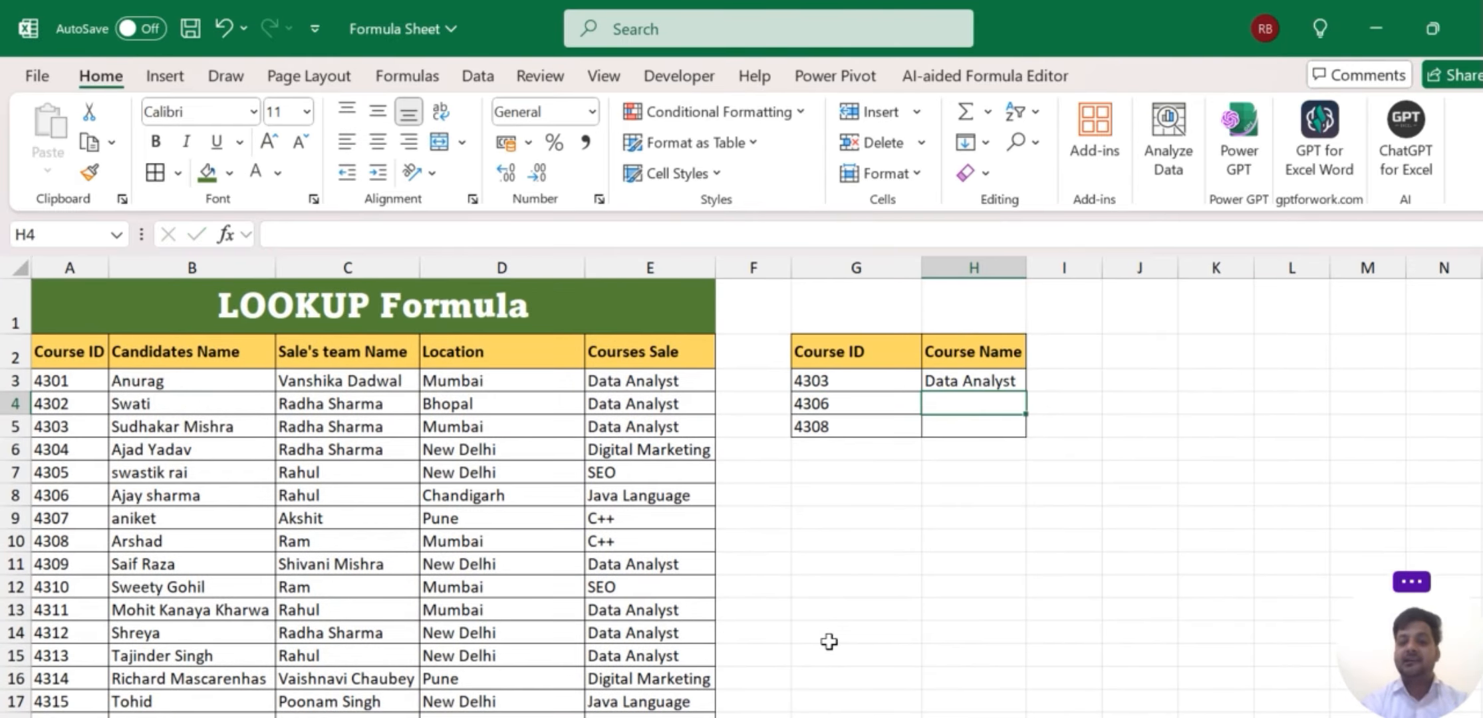
Copy the LOOKUP formula from H3 down to H5 and widen column H to fit the course names.
left_click(959, 374)
left_click(858, 382)
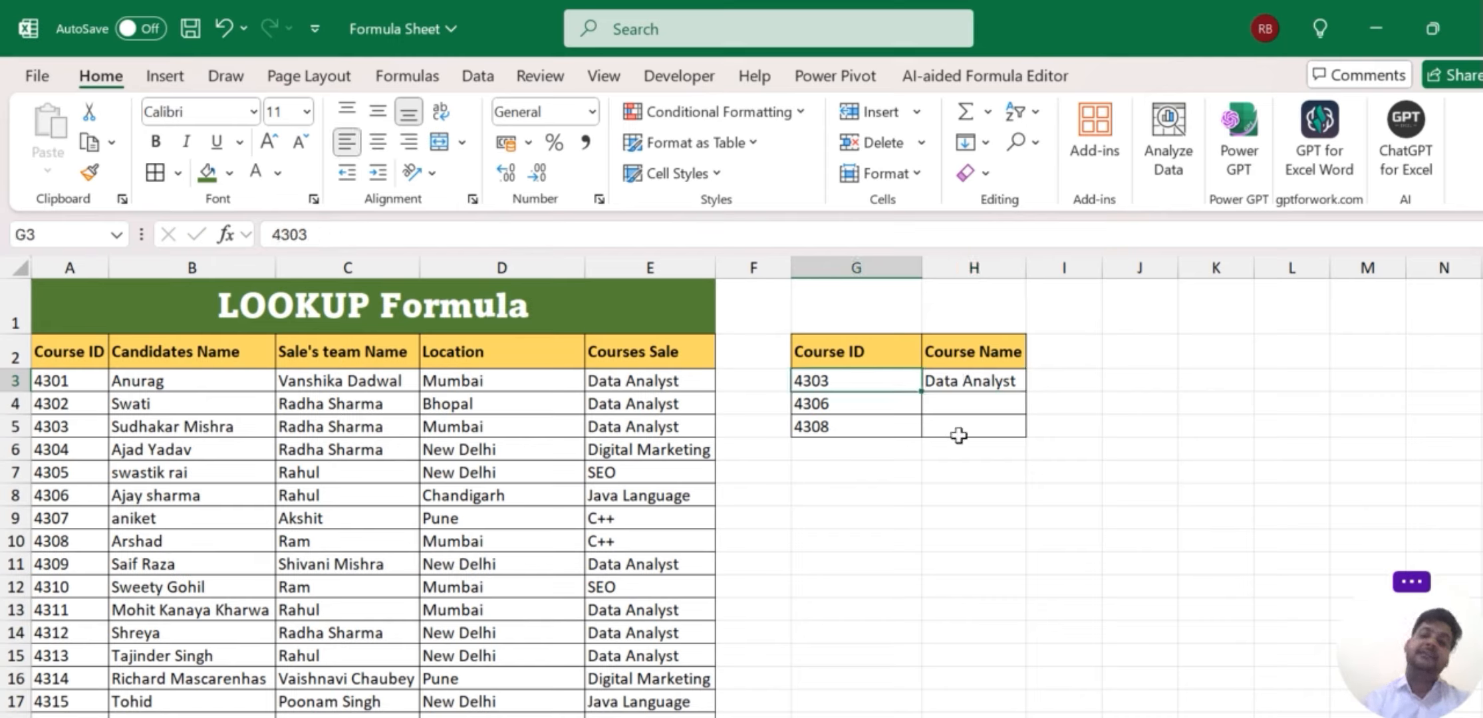
left_click(977, 383)
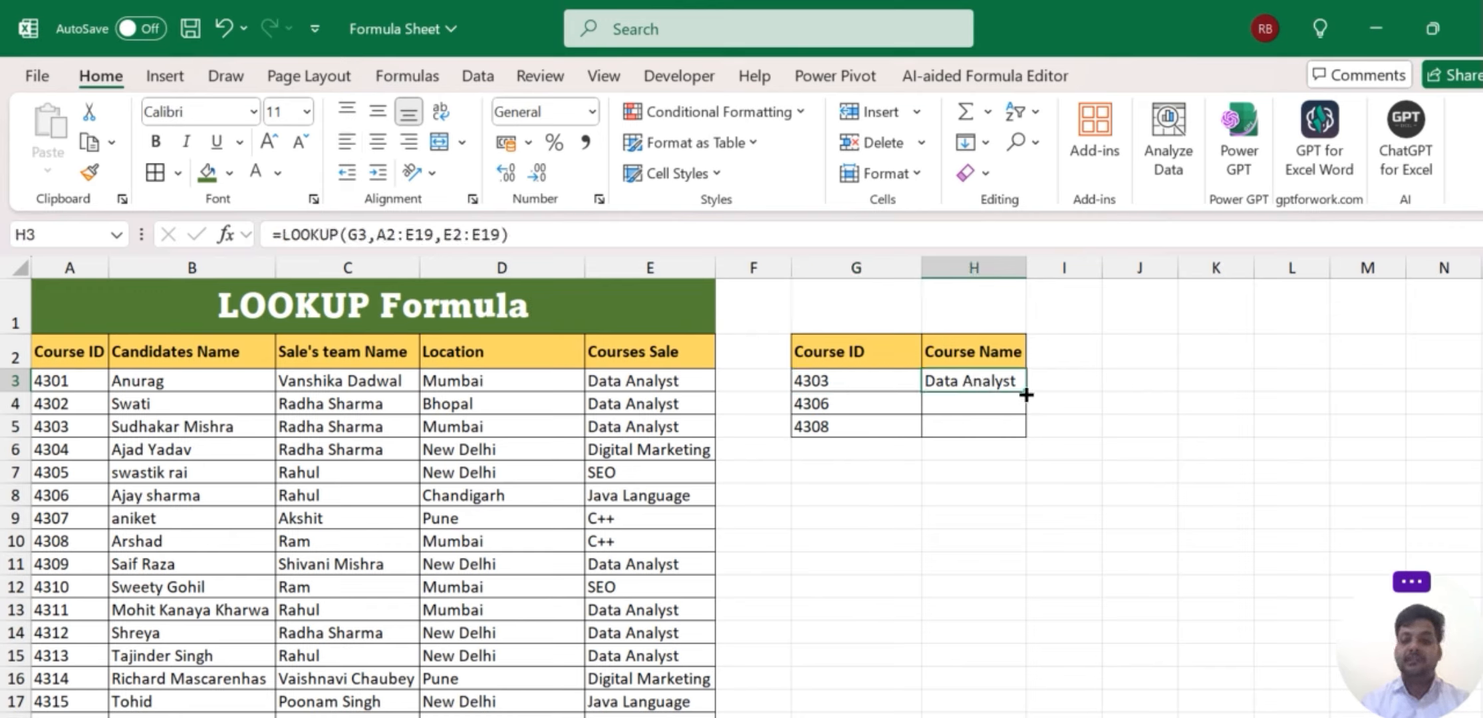
left_click_drag(1025, 392, 1025, 430)
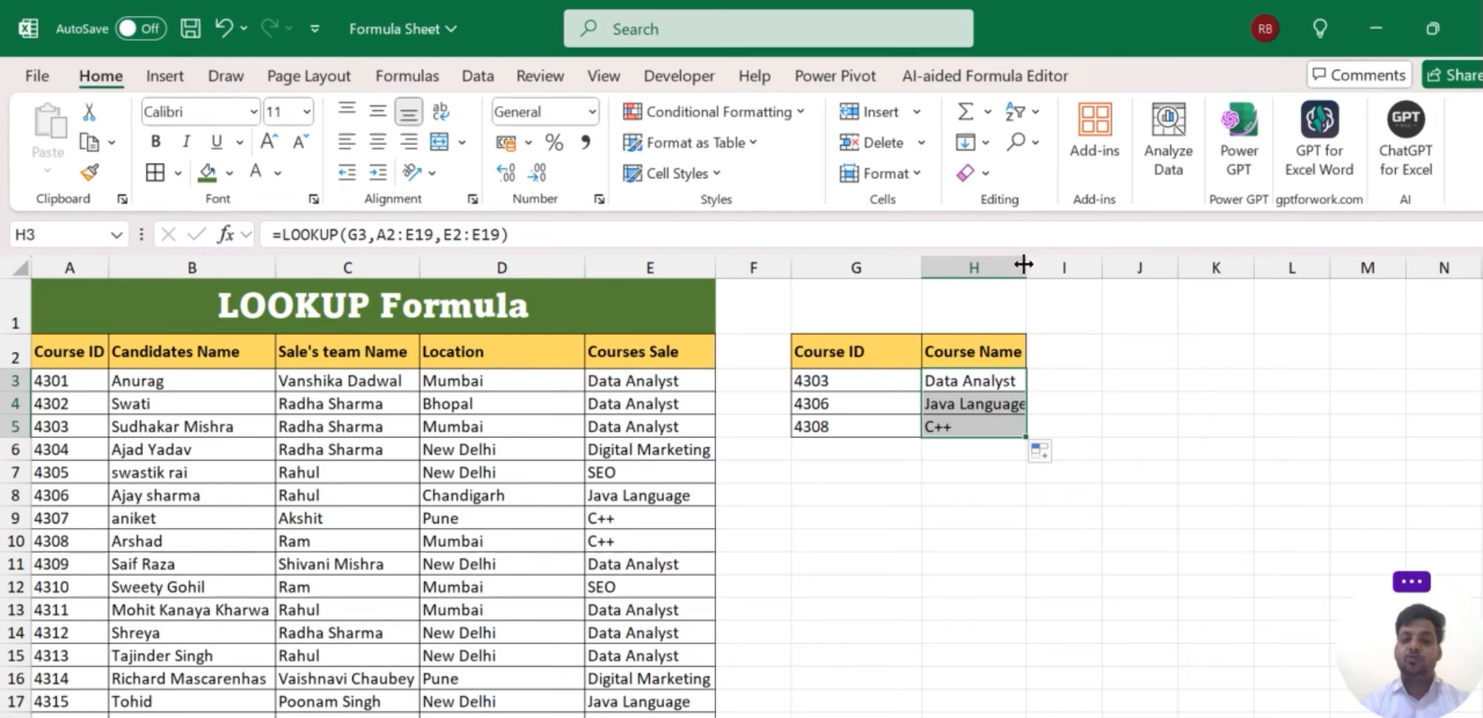
left_click_drag(1027, 267, 1082, 268)
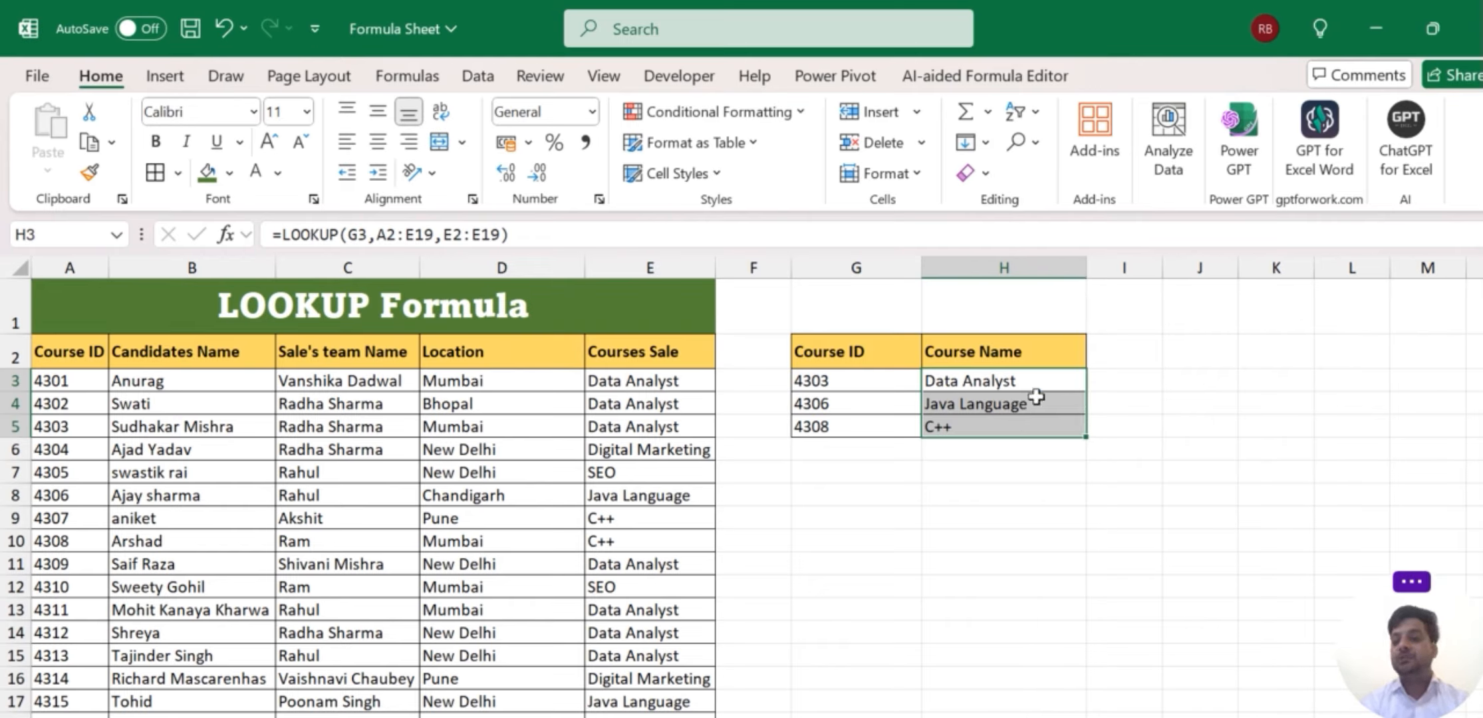
Enter 4314 in G6 as another course ID beneath the existing lookup IDs.
left_click(1038, 401)
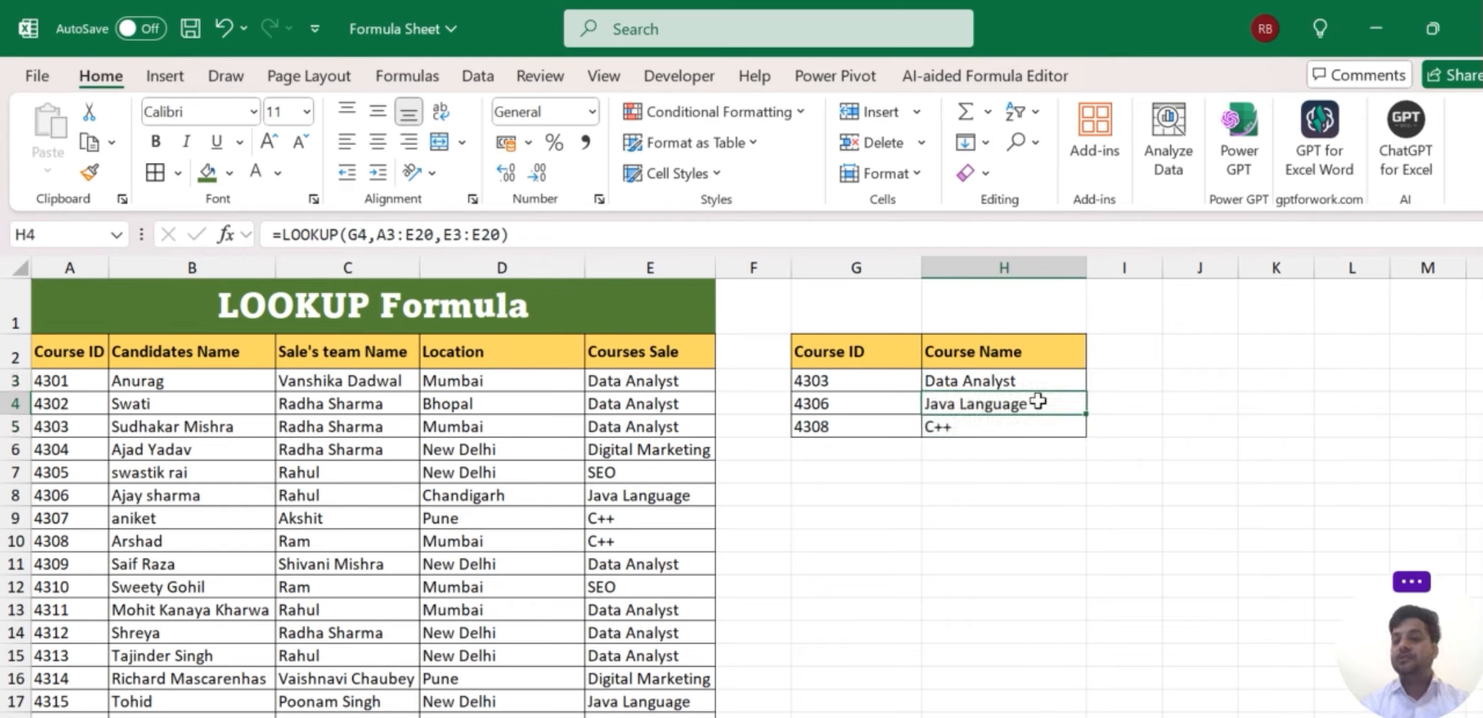
left_click(843, 429)
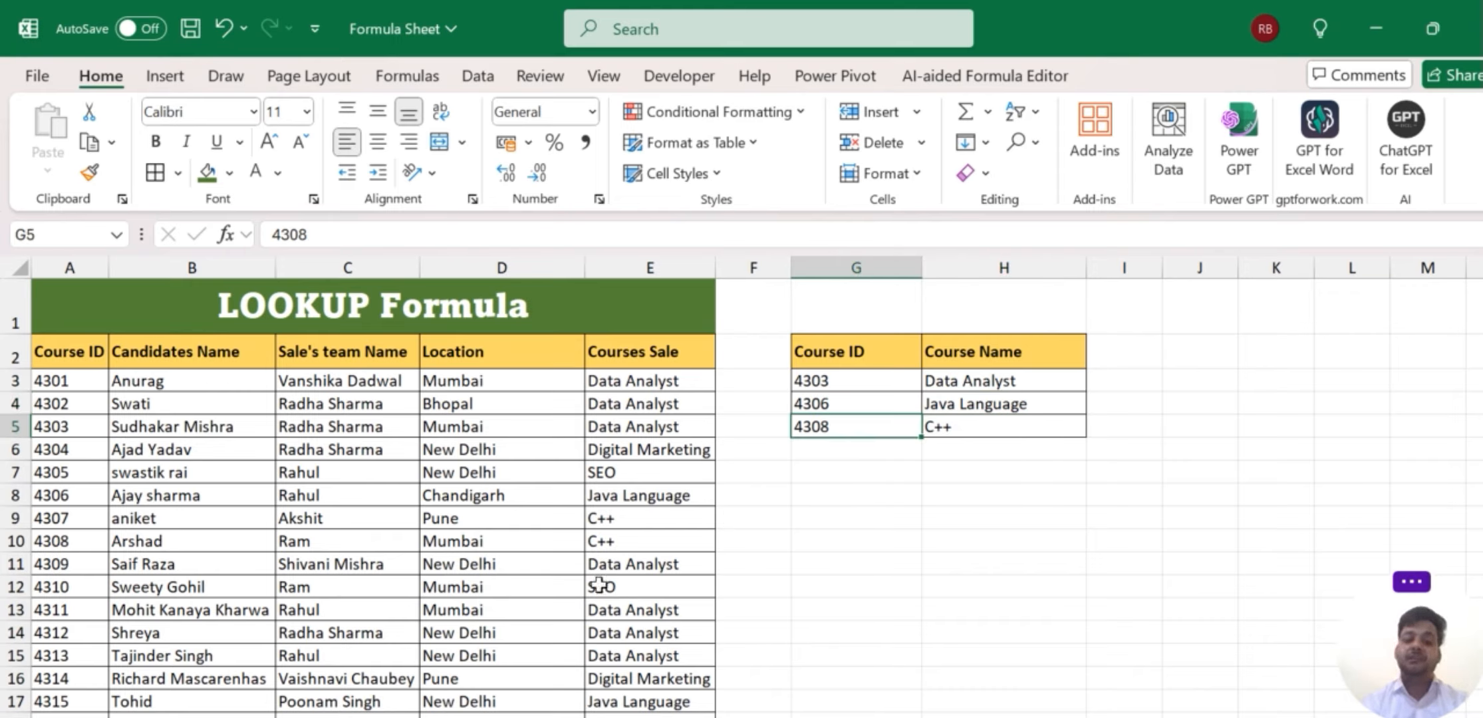
left_click(630, 679)
key("shift+space")
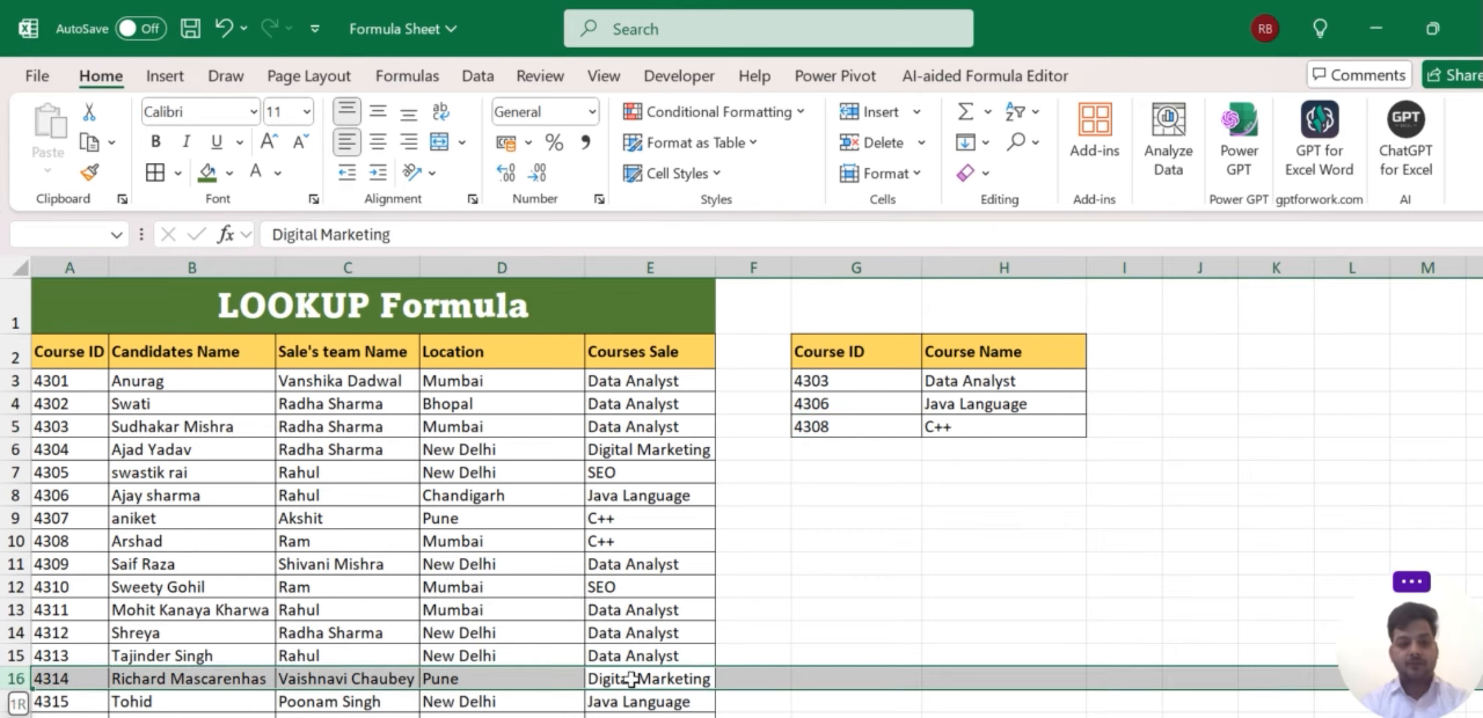
left_click(848, 451)
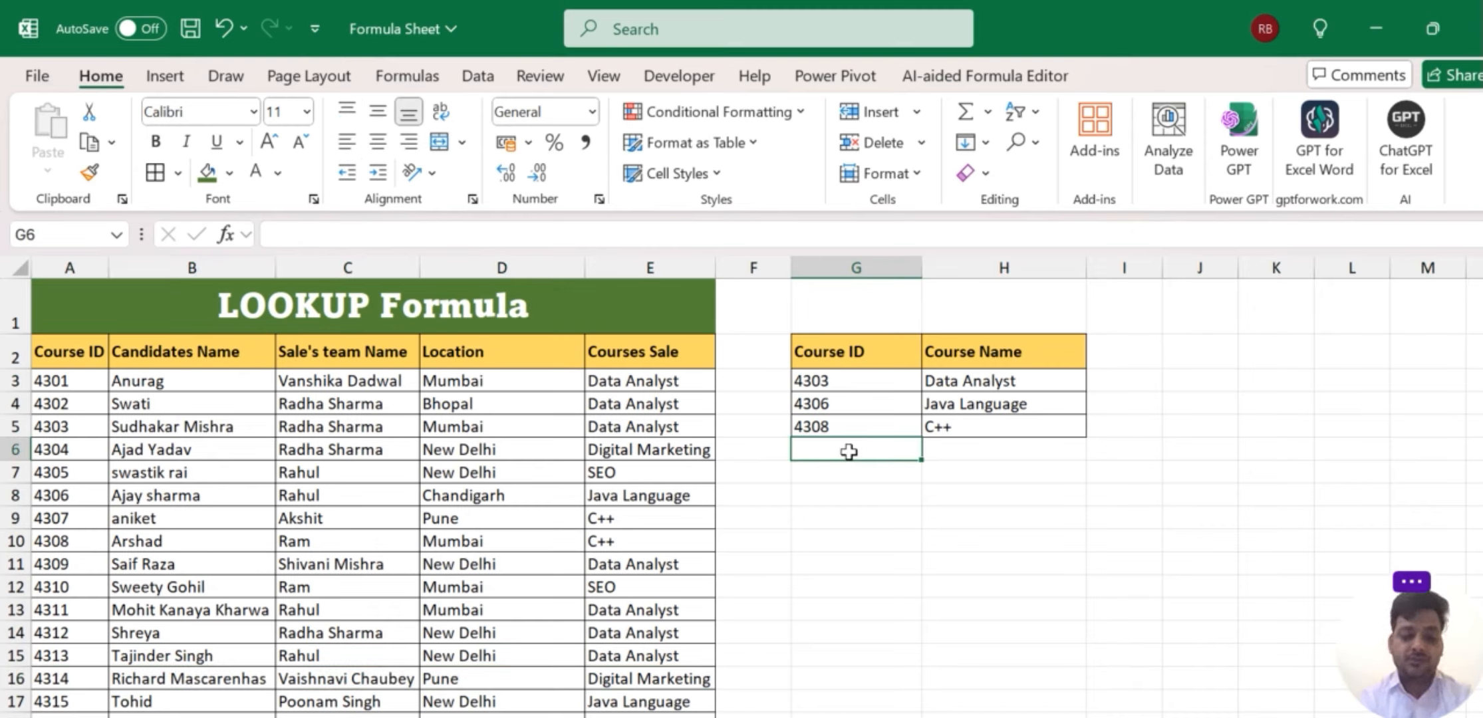
type("4314")
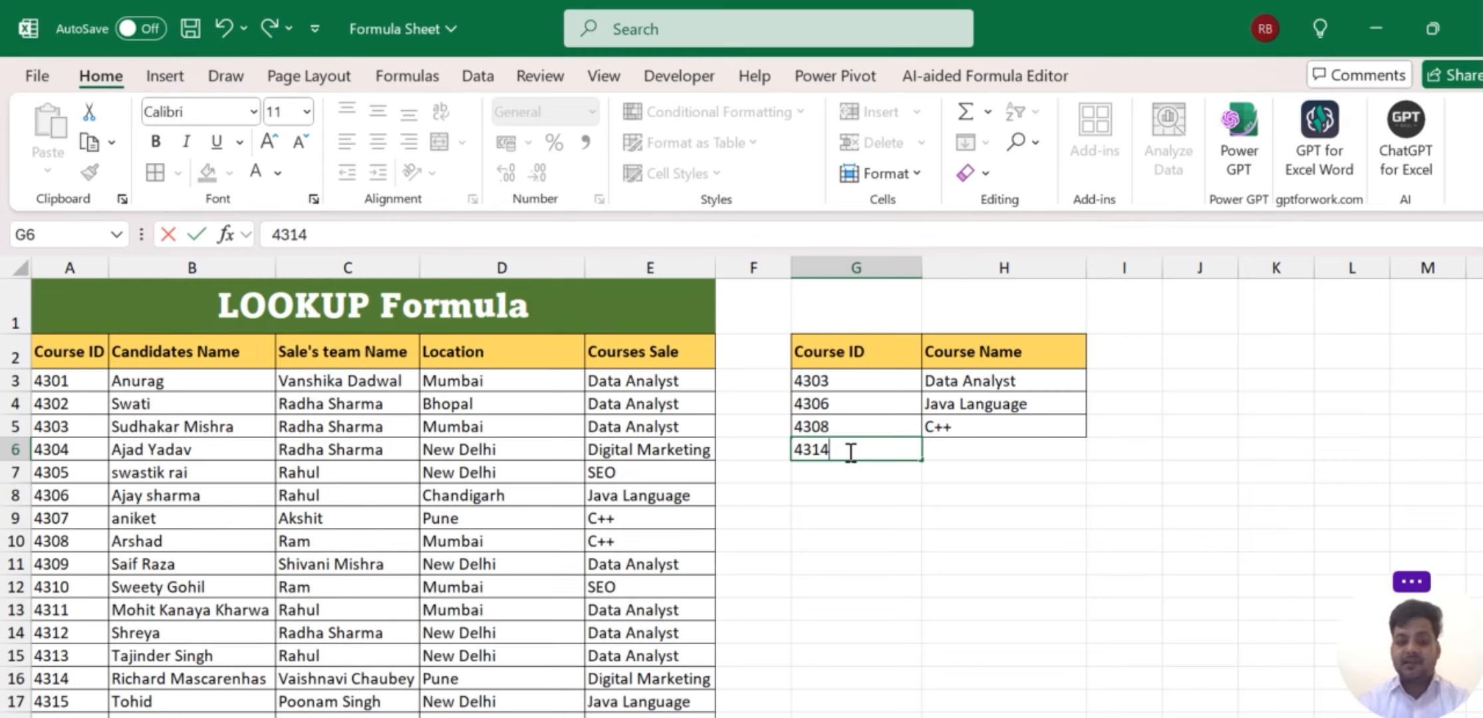
key("Tab")
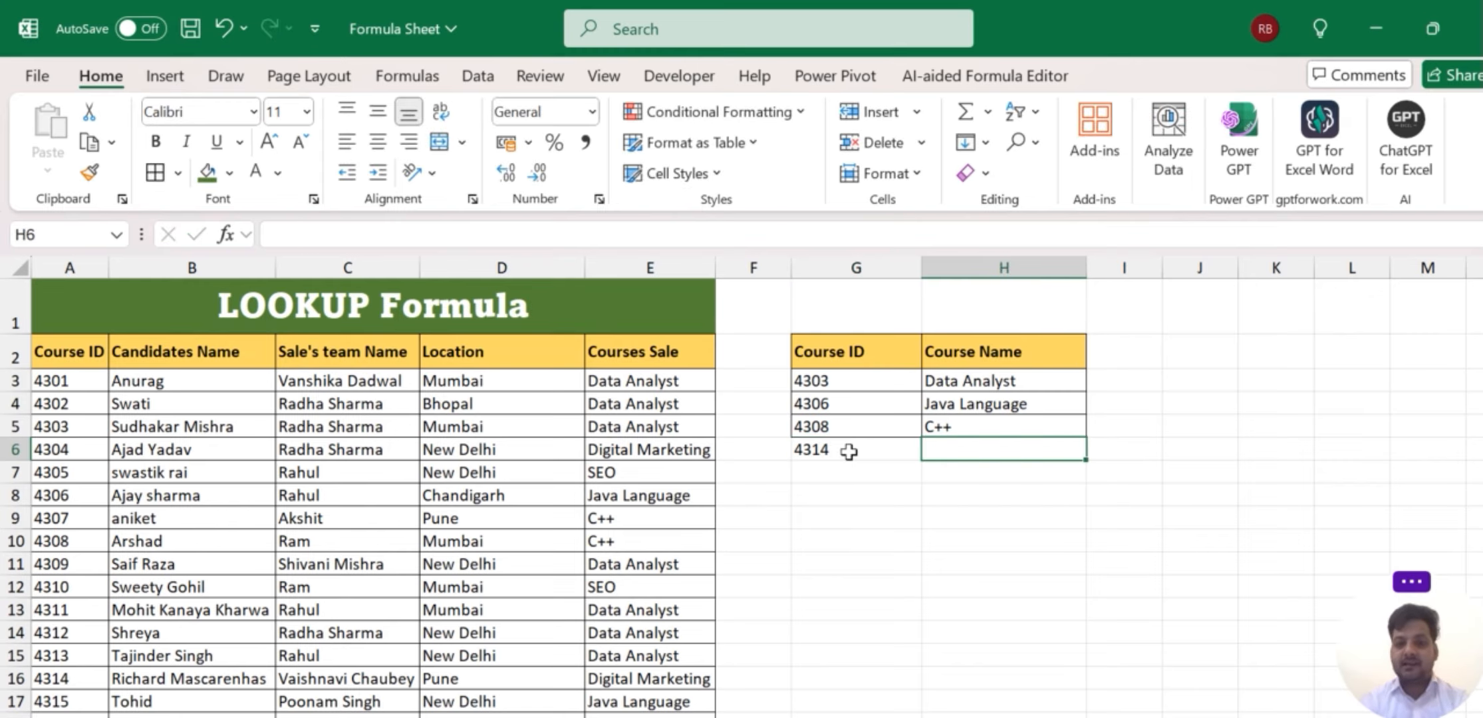
Copy the LOOKUP formula from H5 down to H6 for the new course ID.
left_click(1032, 427)
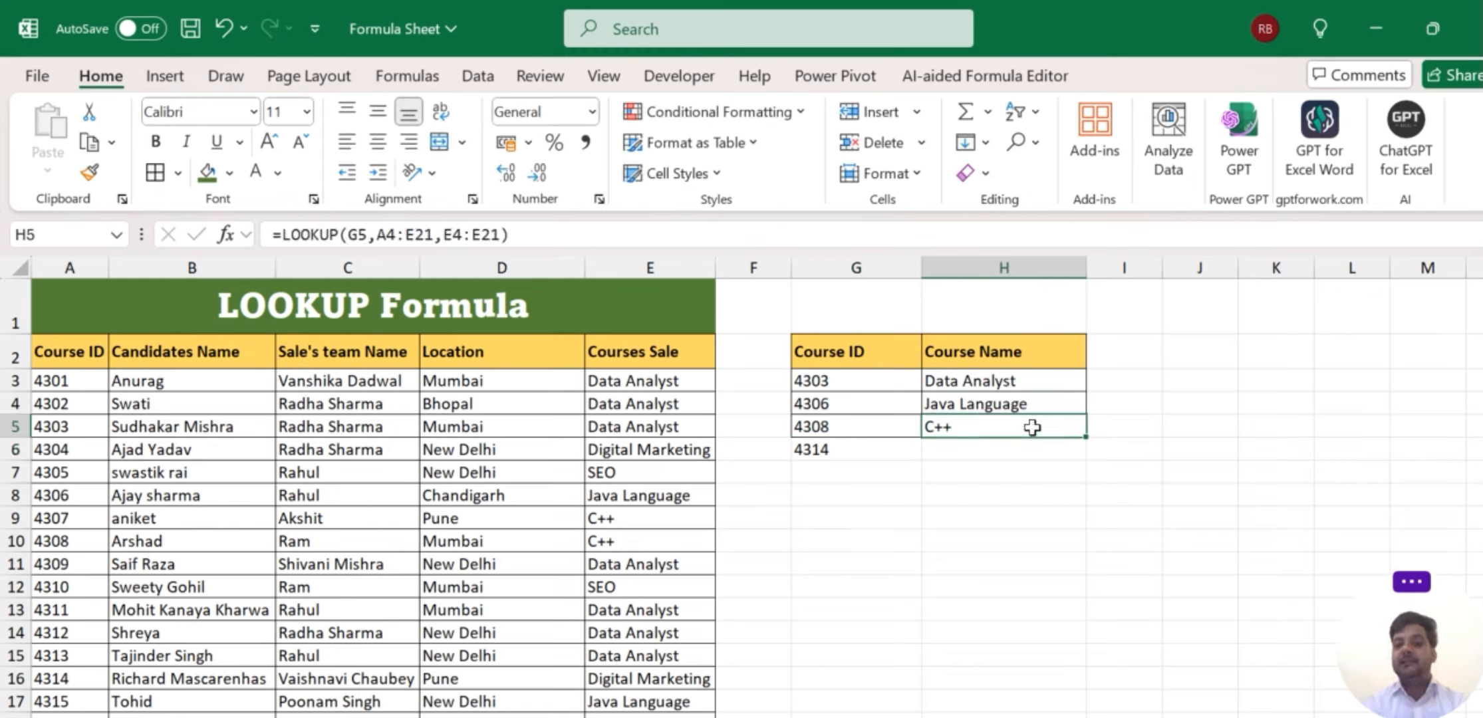
left_click_drag(1088, 440, 1088, 459)
left_click(1045, 447)
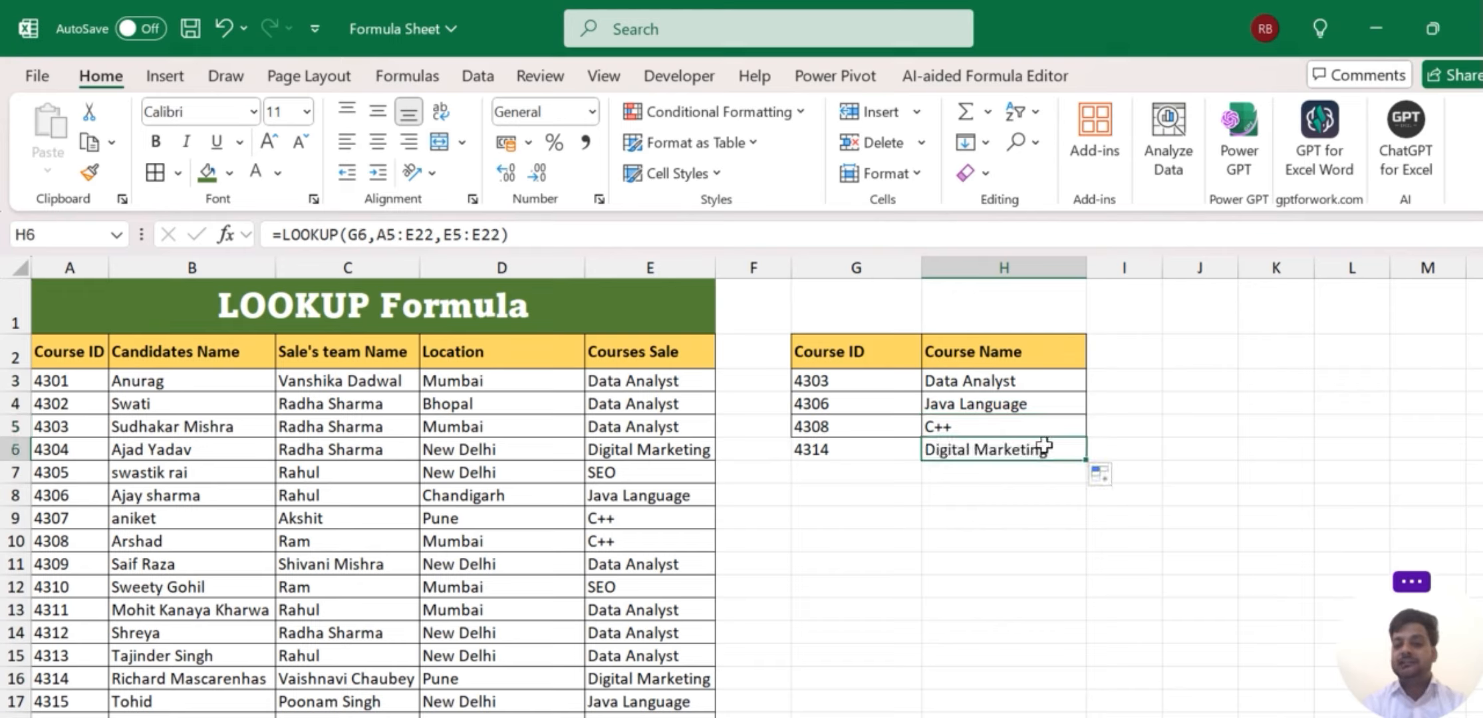
Apply all borders to the new lookup row, G6:H6.
key("shift+Left")
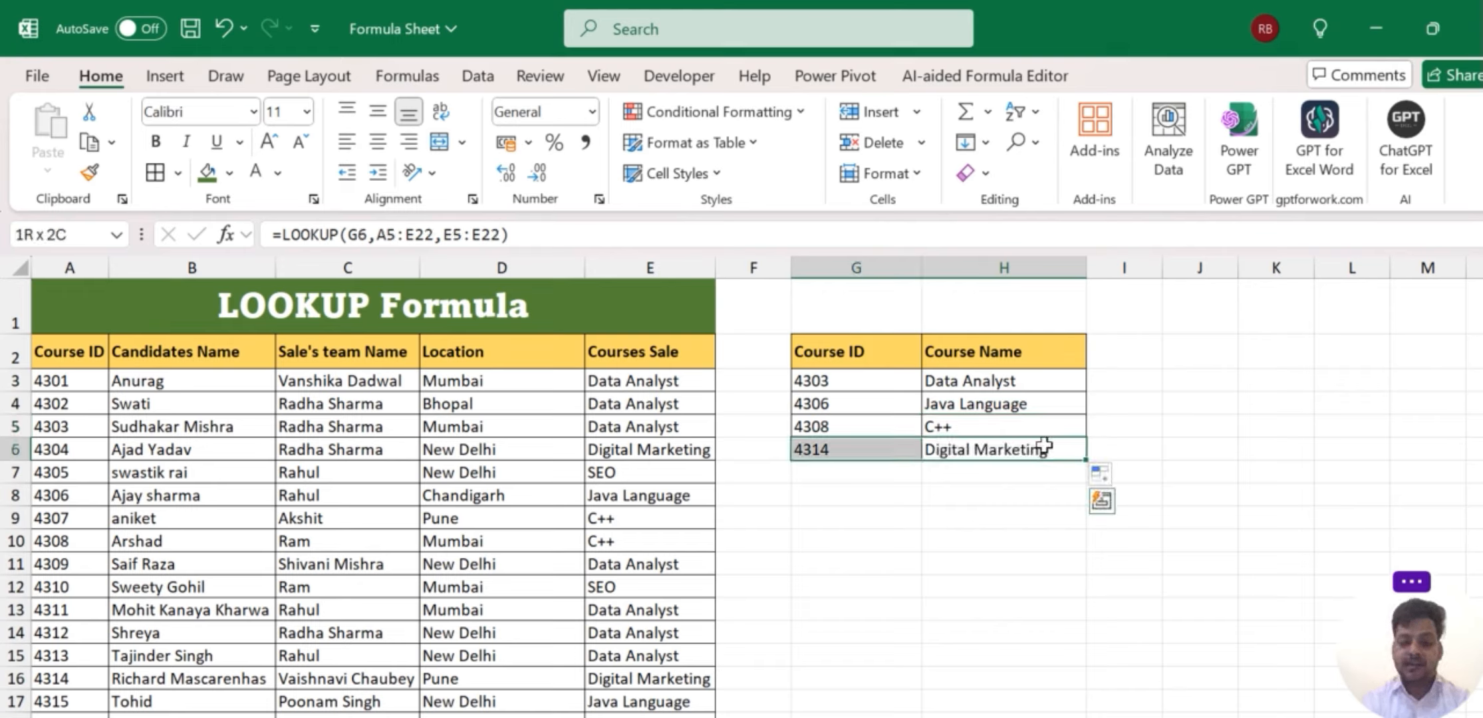
key("alt")
key("h")
key("b")
key("a")
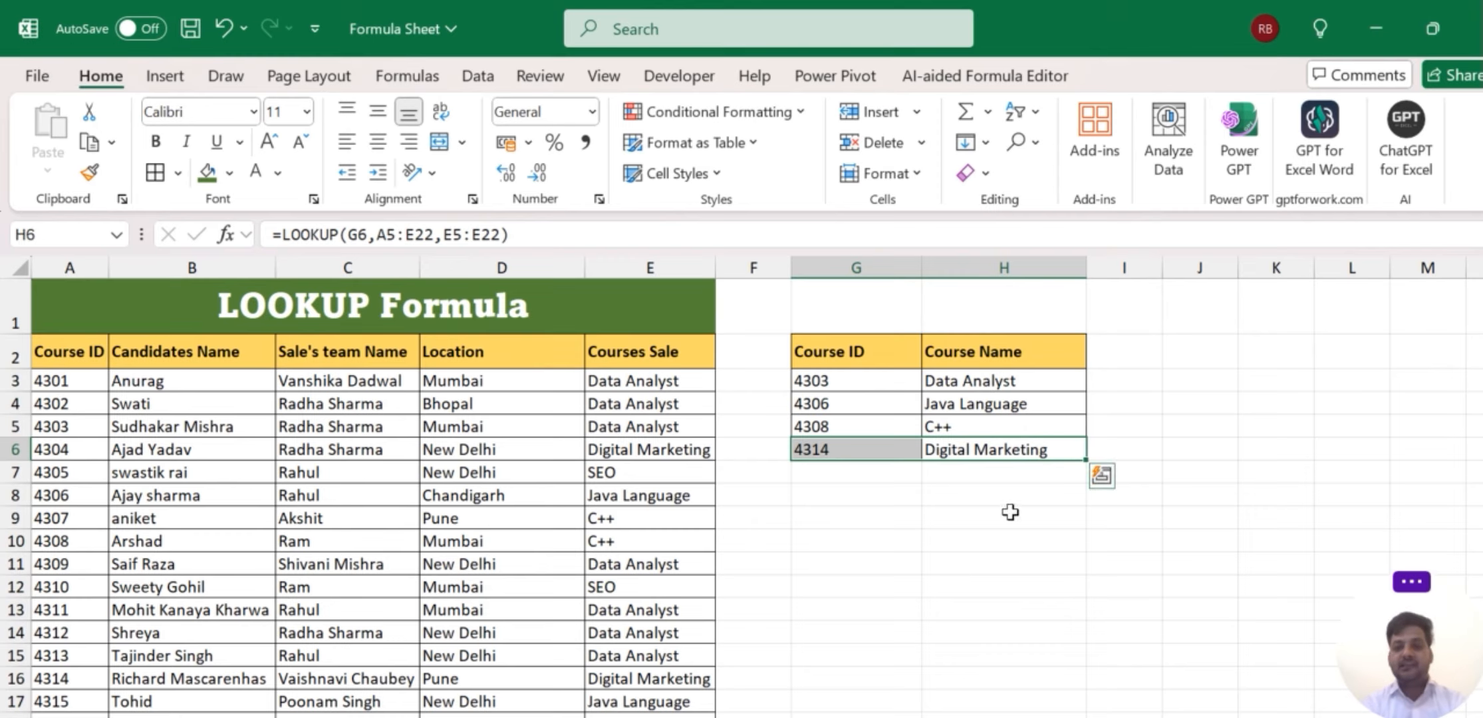
Hide the gridlines on the LOOKUP worksheet and return to the home commands.
left_click(987, 560)
key("alt")
key("w")
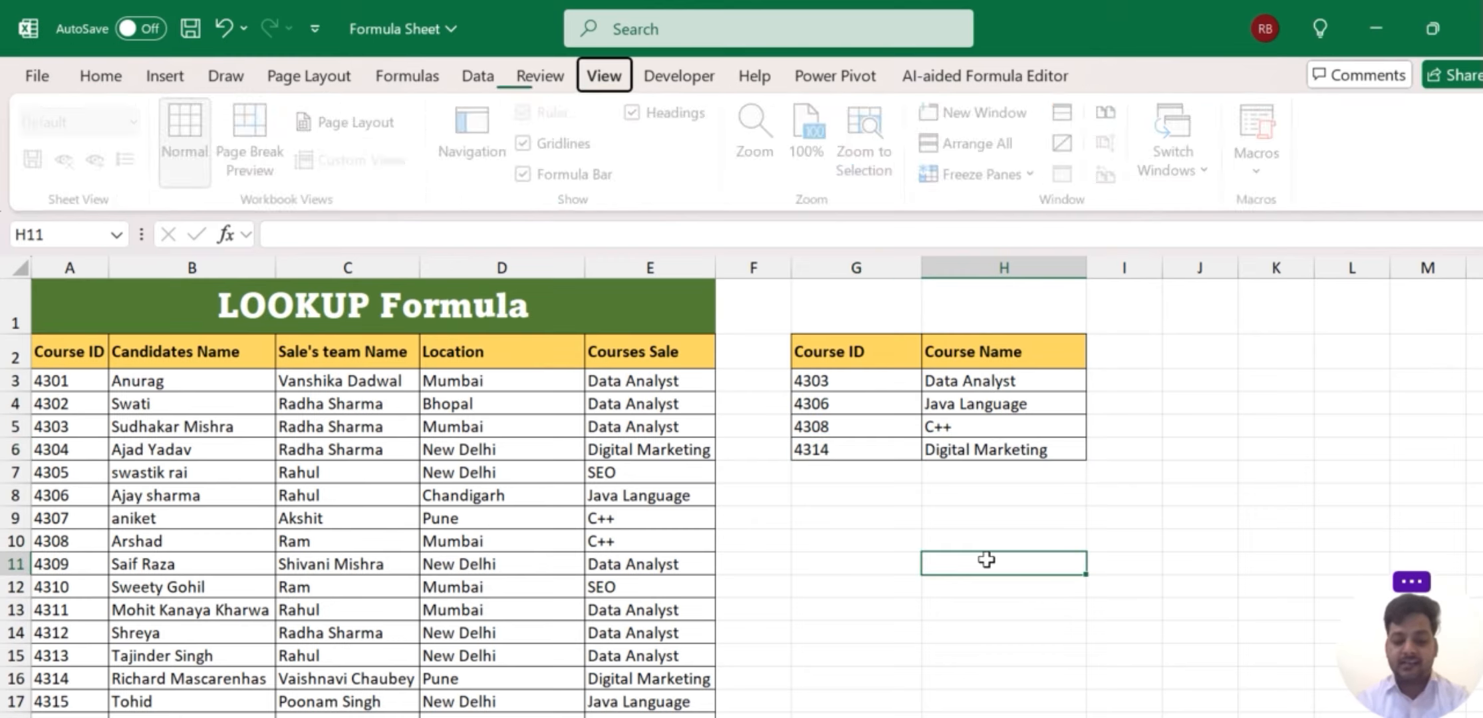
left_click(902, 567)
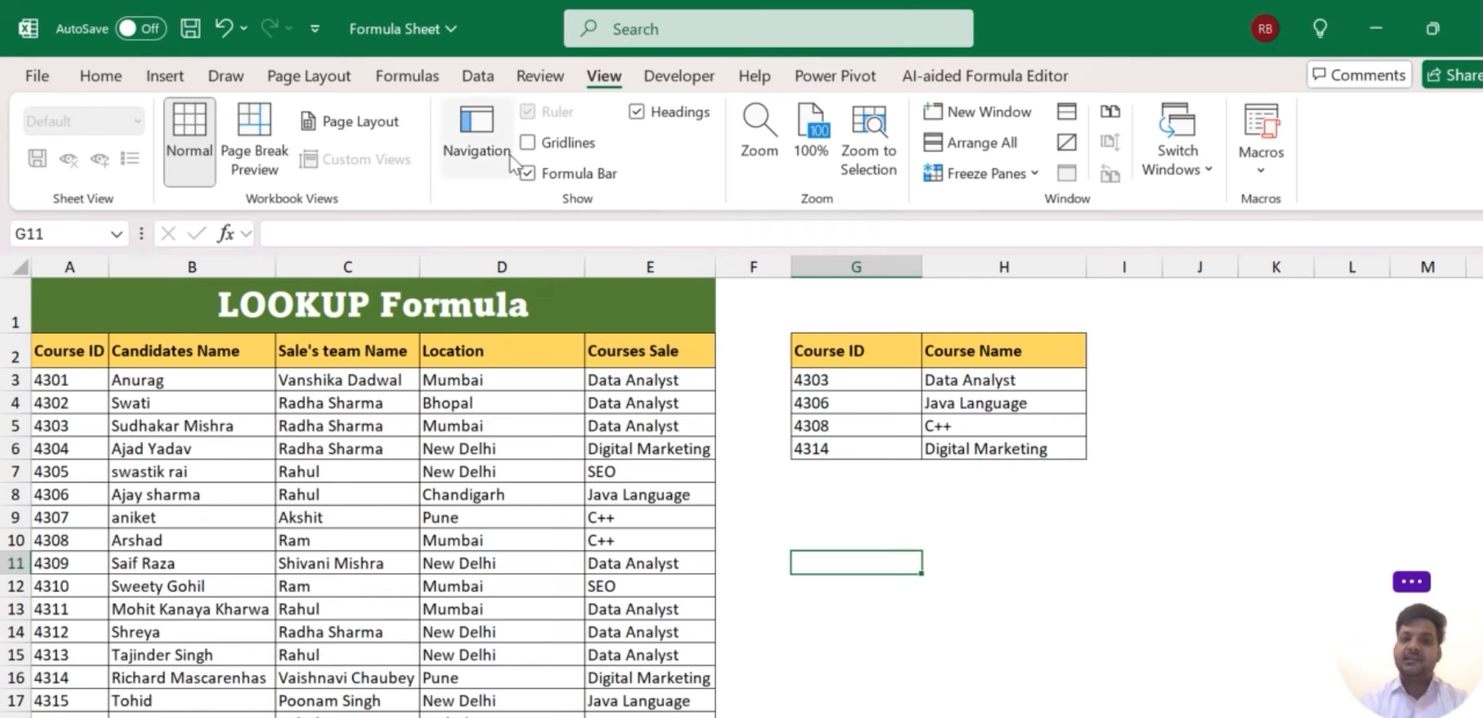
left_click(527, 142)
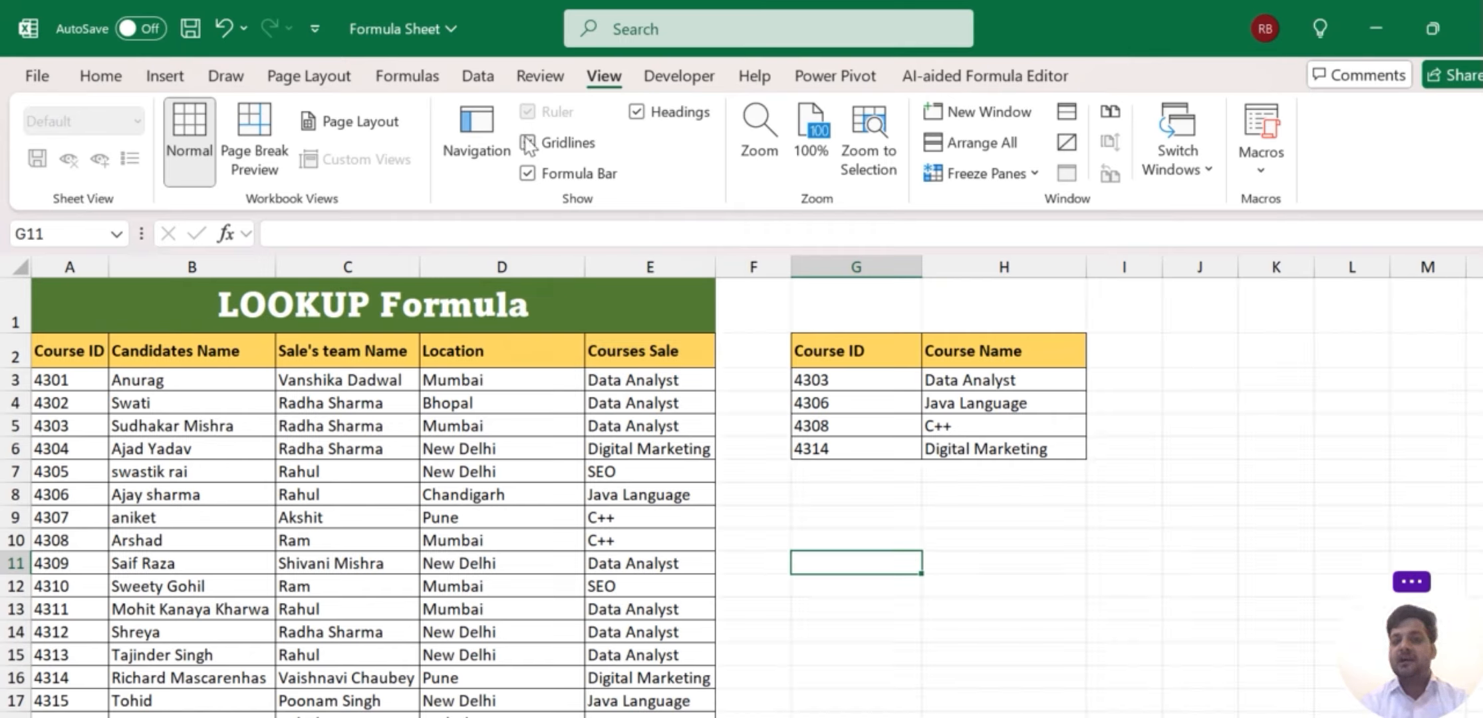
left_click(527, 142)
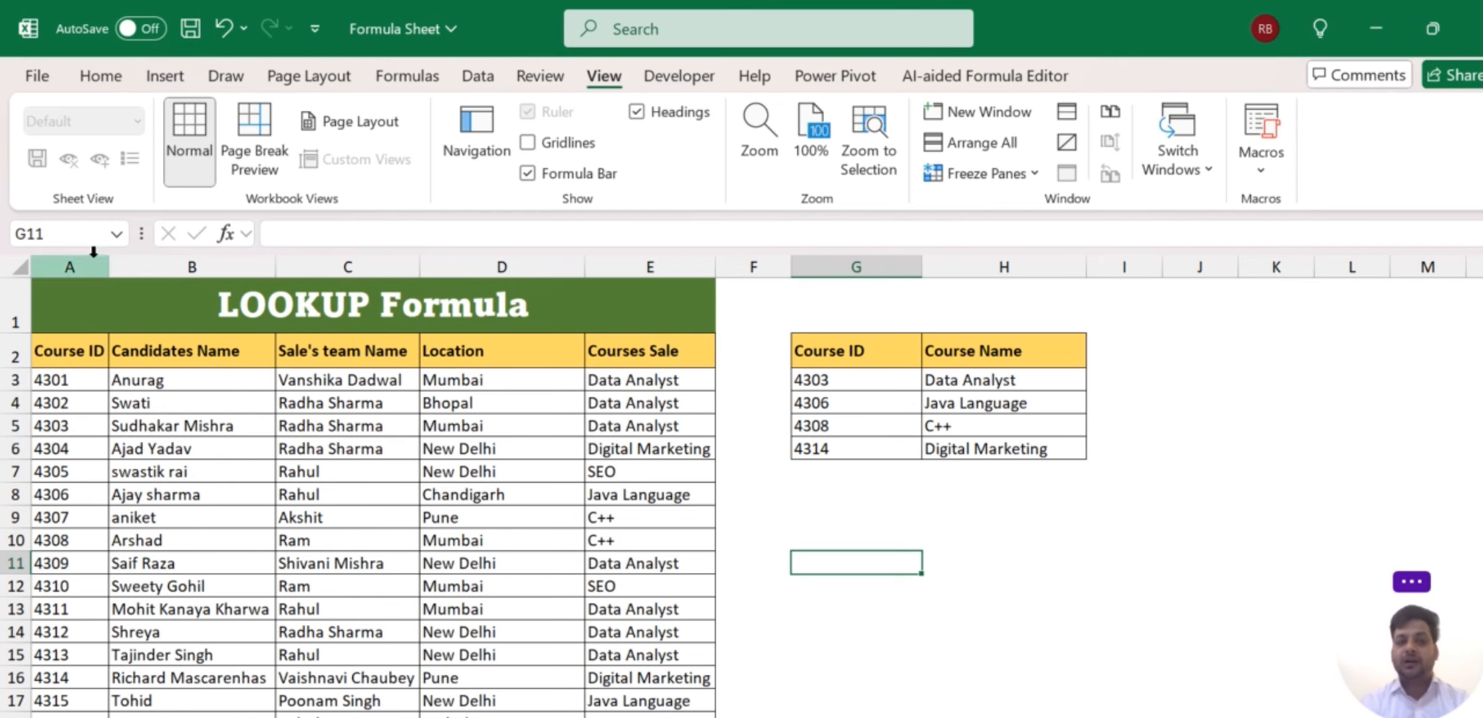
left_click(100, 76)
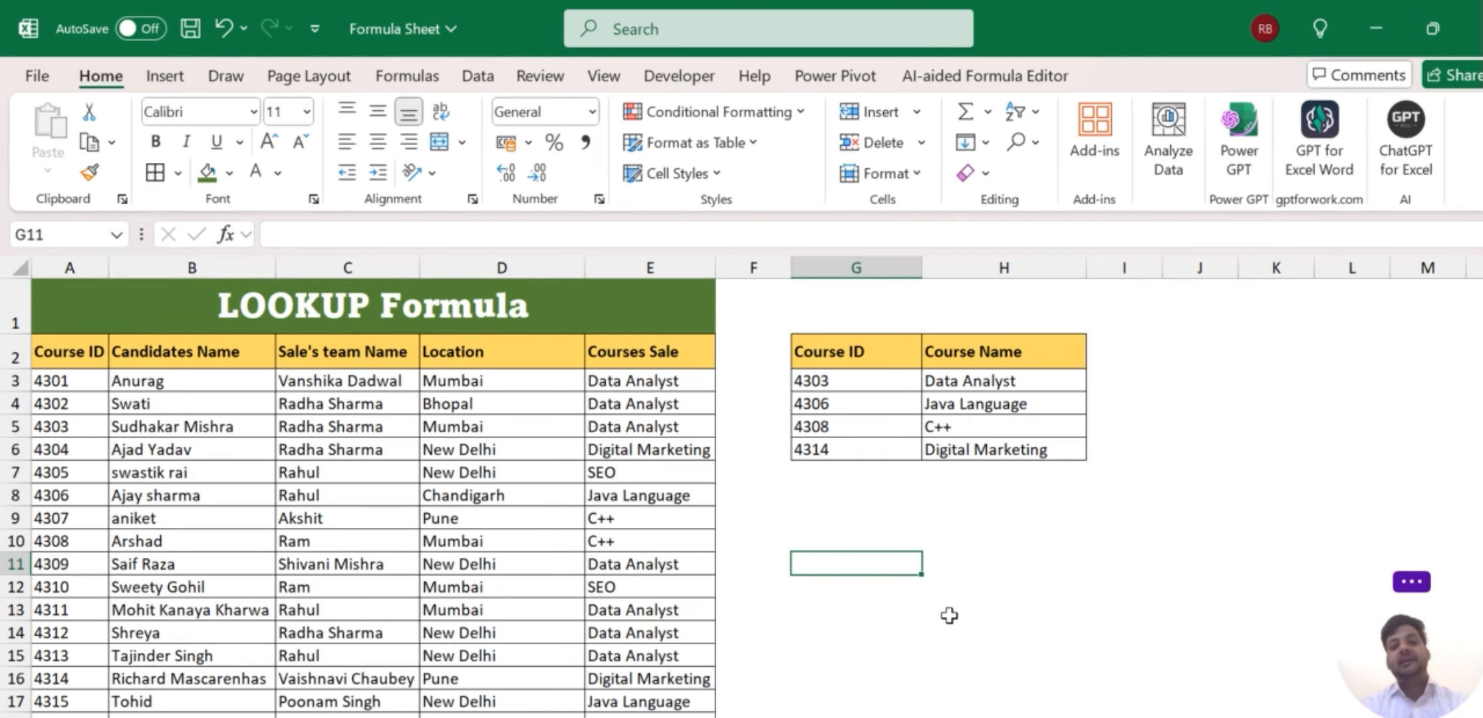
Change the course ID in G3 to 4305 and check the course name returned in H3.
left_click(894, 521)
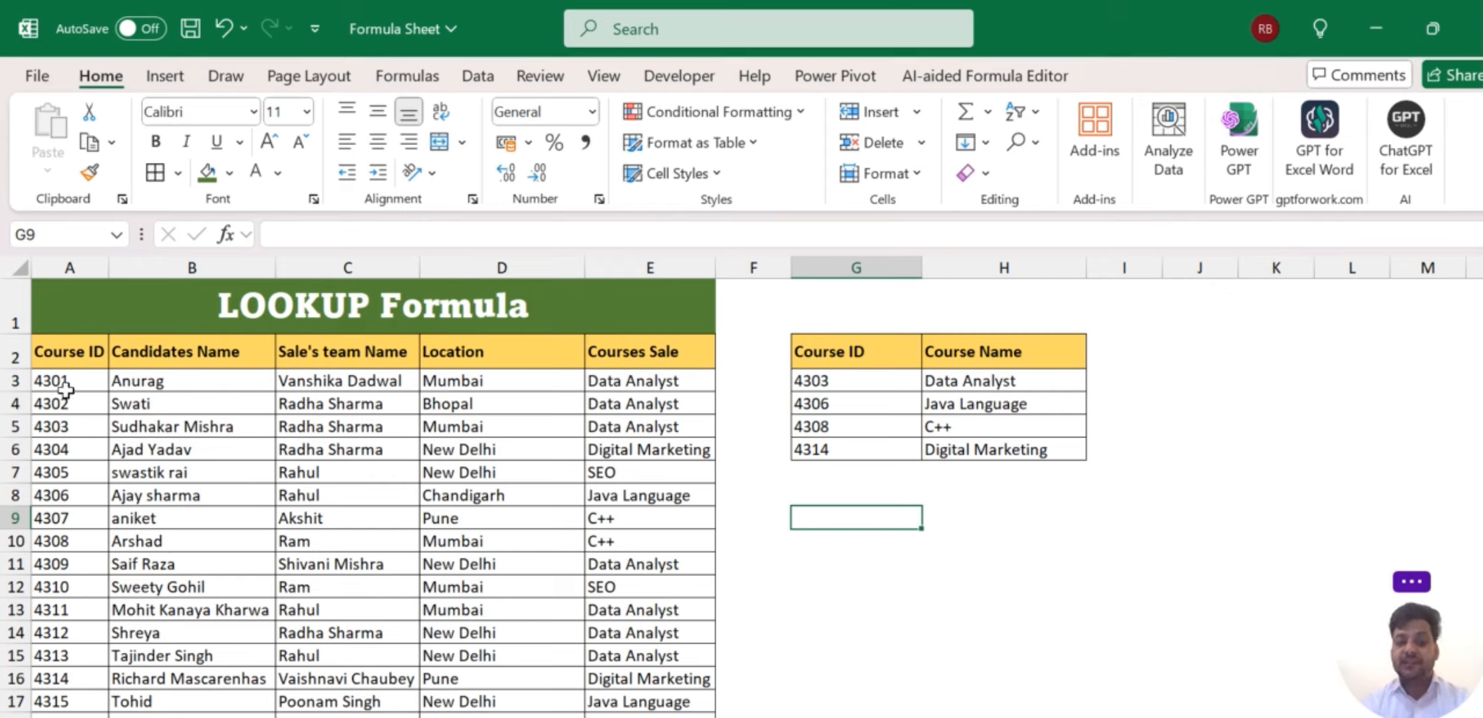
double_click(835, 383)
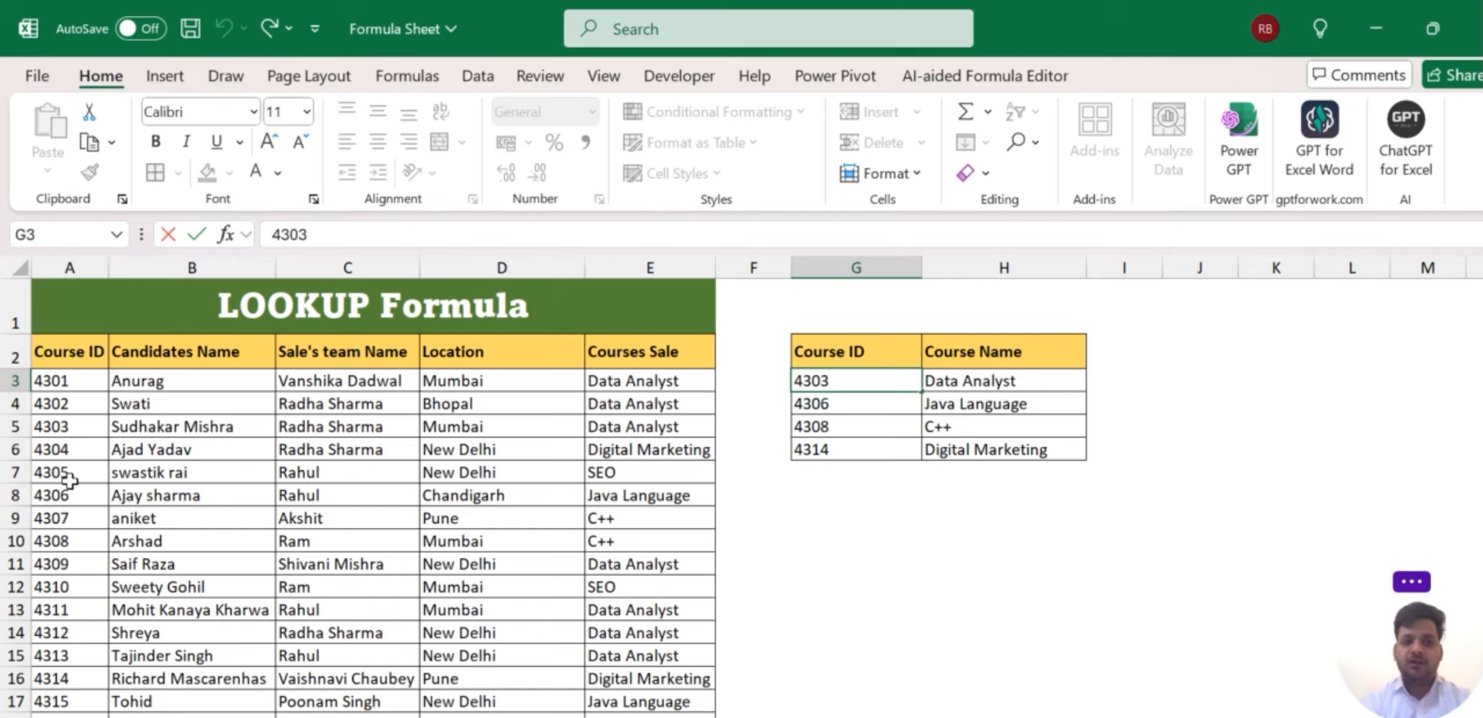
key("BackSpace")
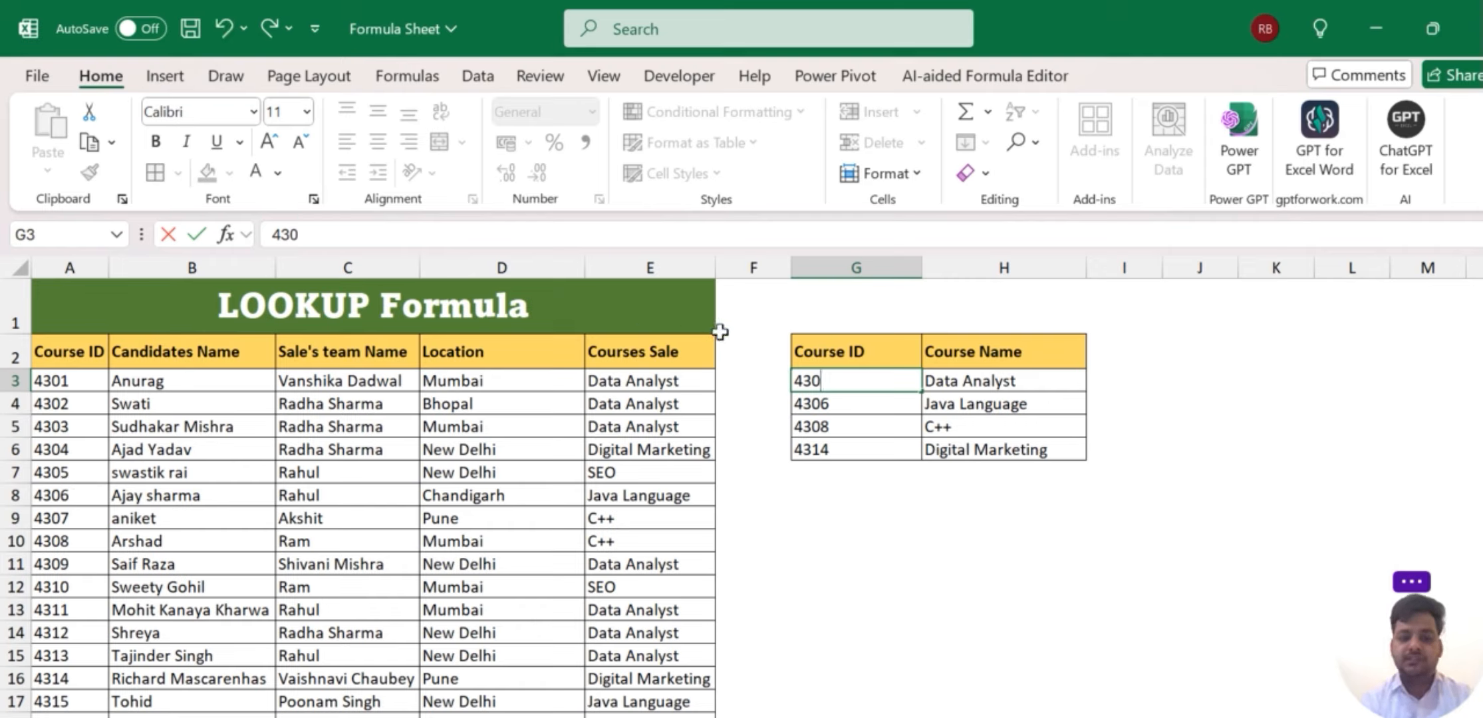
type("5")
key("Return")
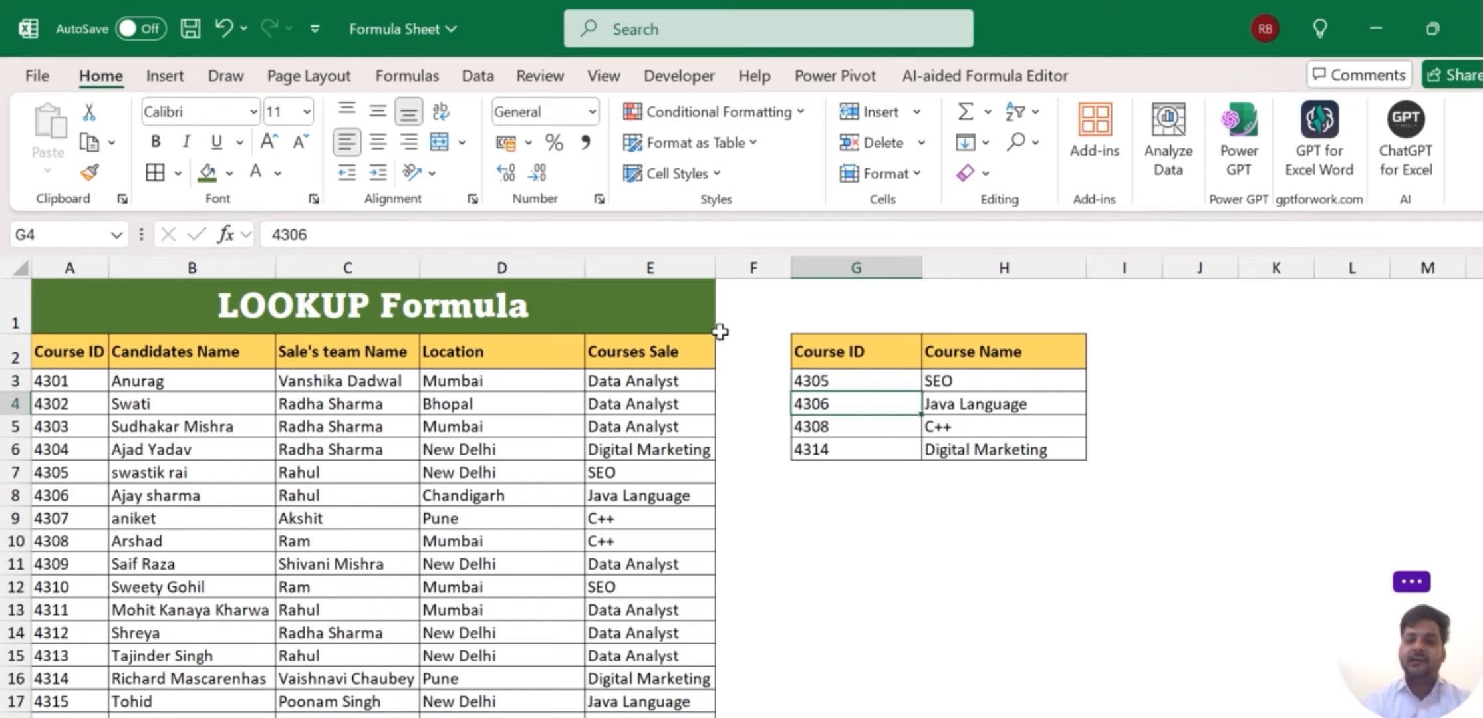
left_click(984, 384)
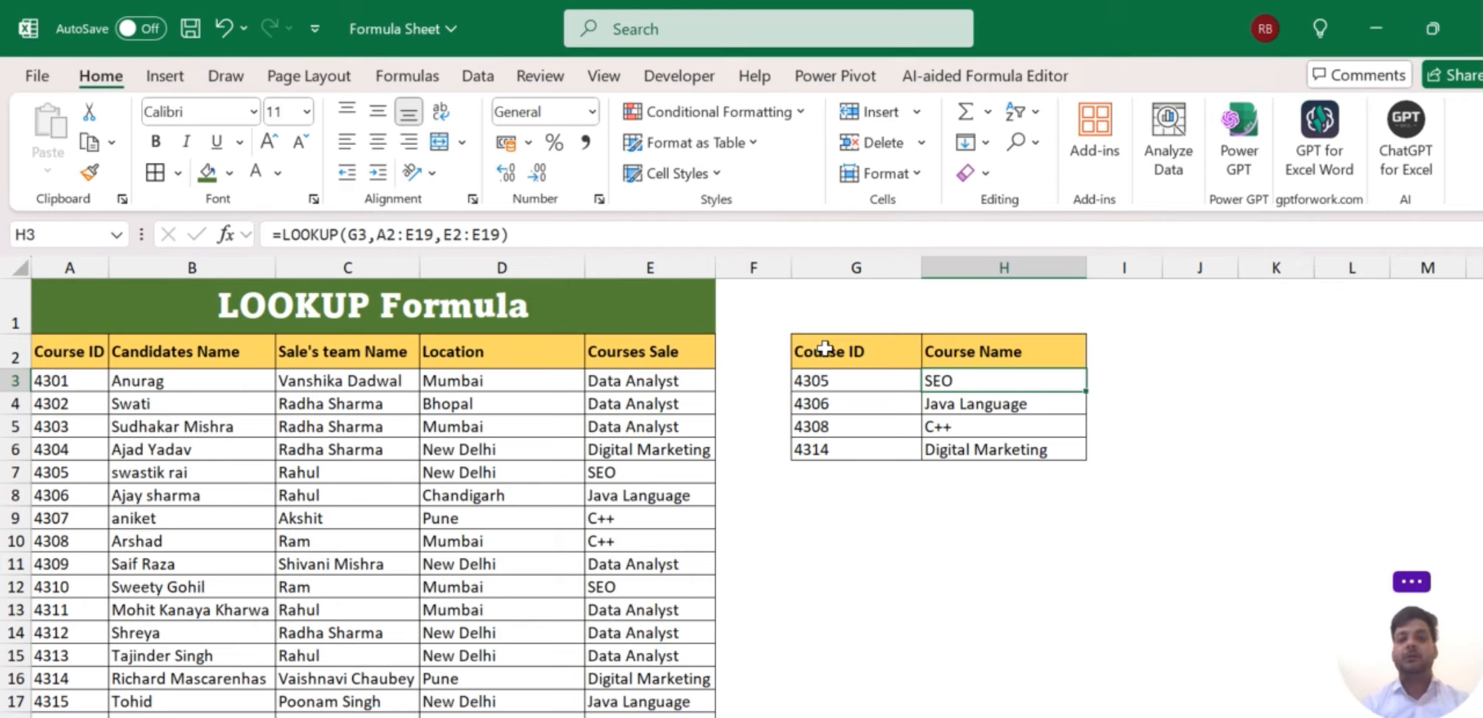
Change the lookup range in H3's LOOKUP formula to B2:E19 and check the result.
left_click(71, 380)
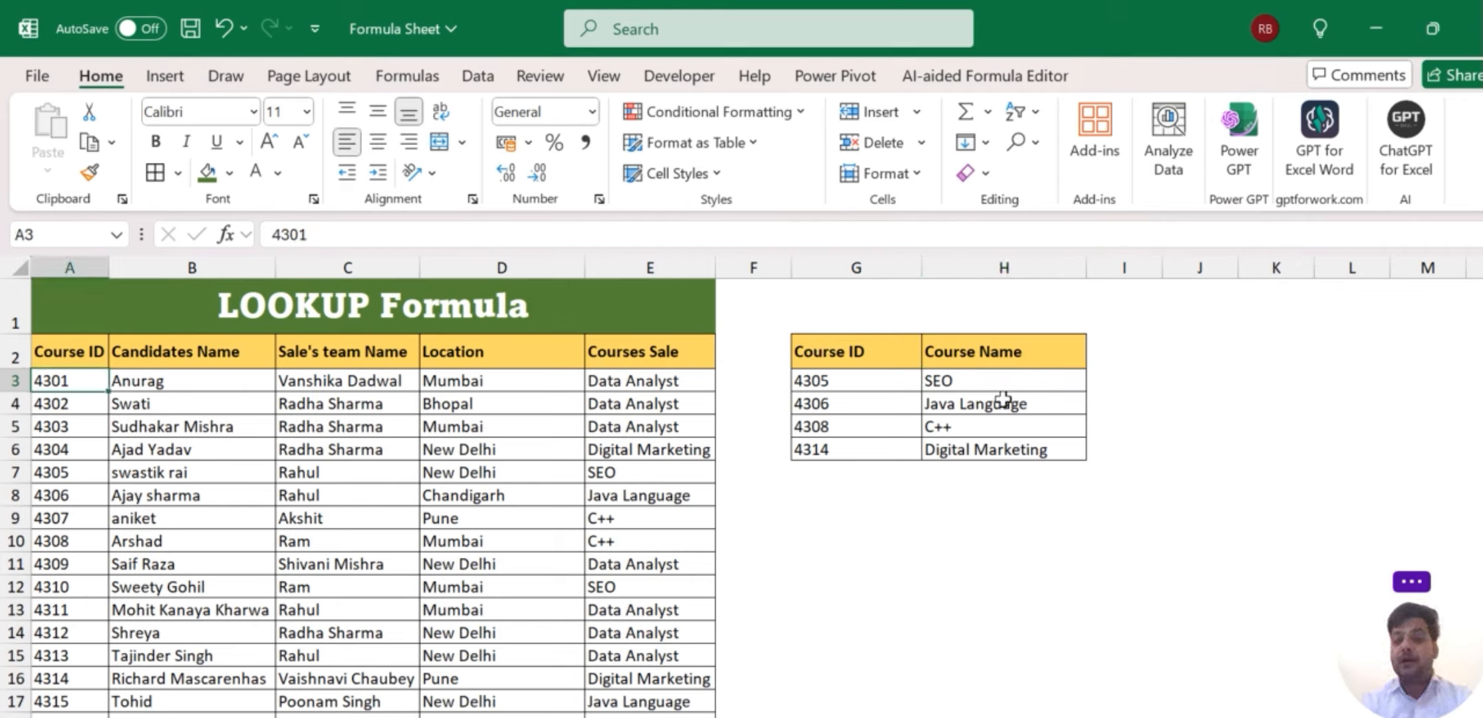
left_click(979, 378)
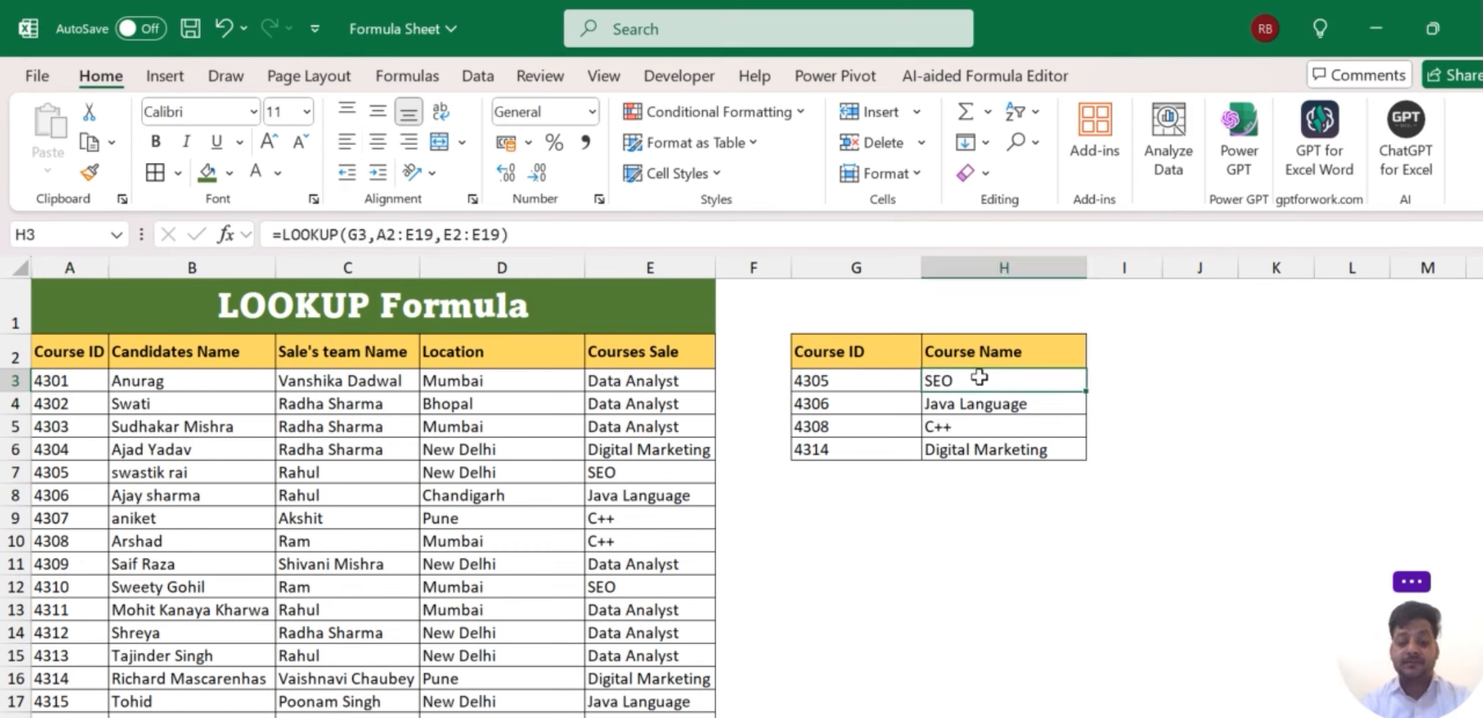
double_click(979, 378)
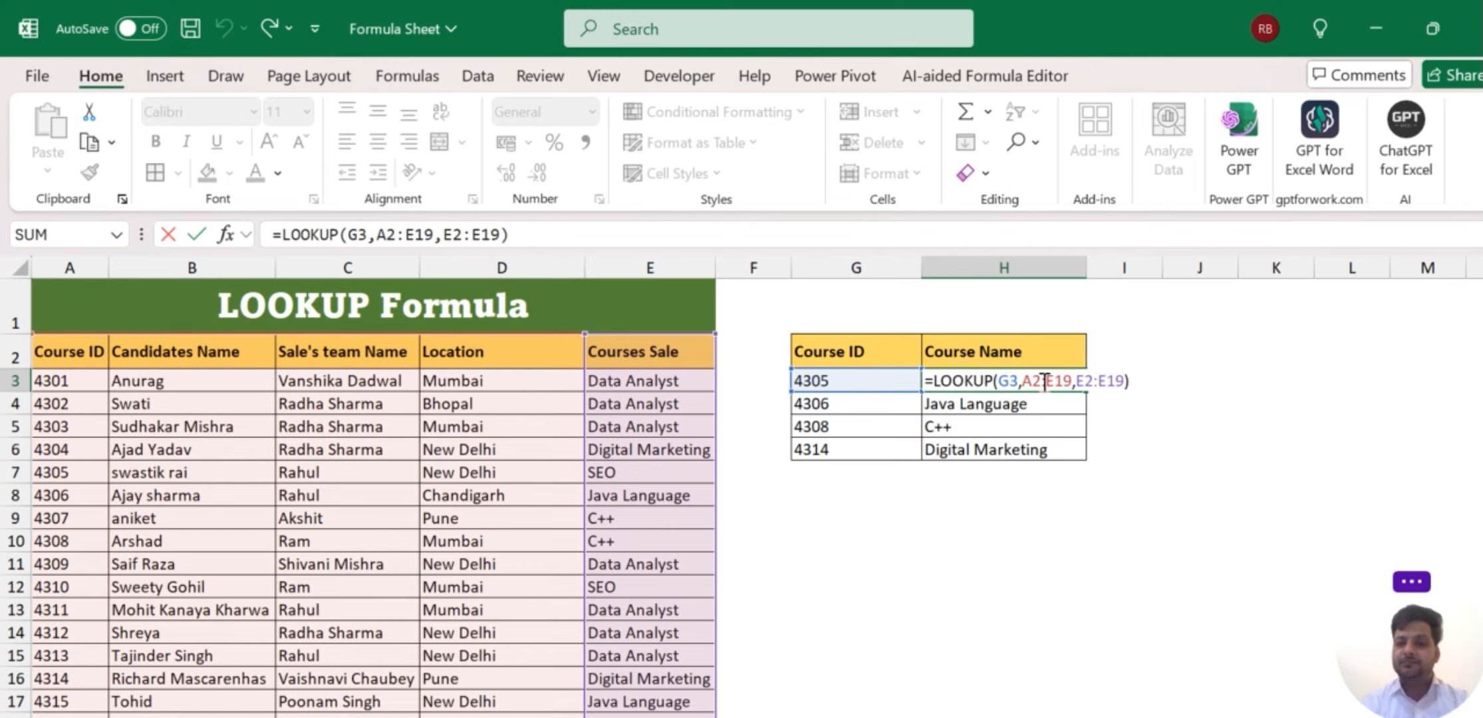
left_click(1048, 383)
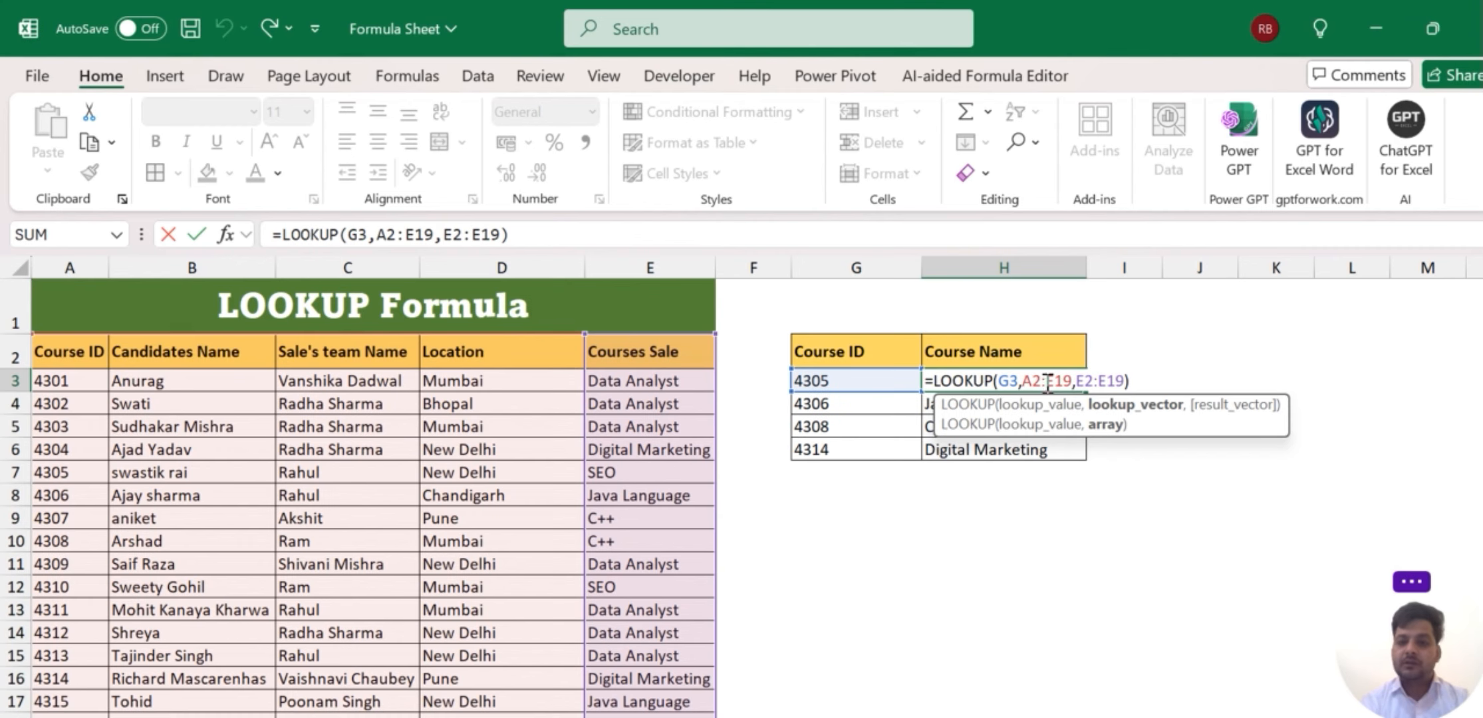
key("BackSpace")
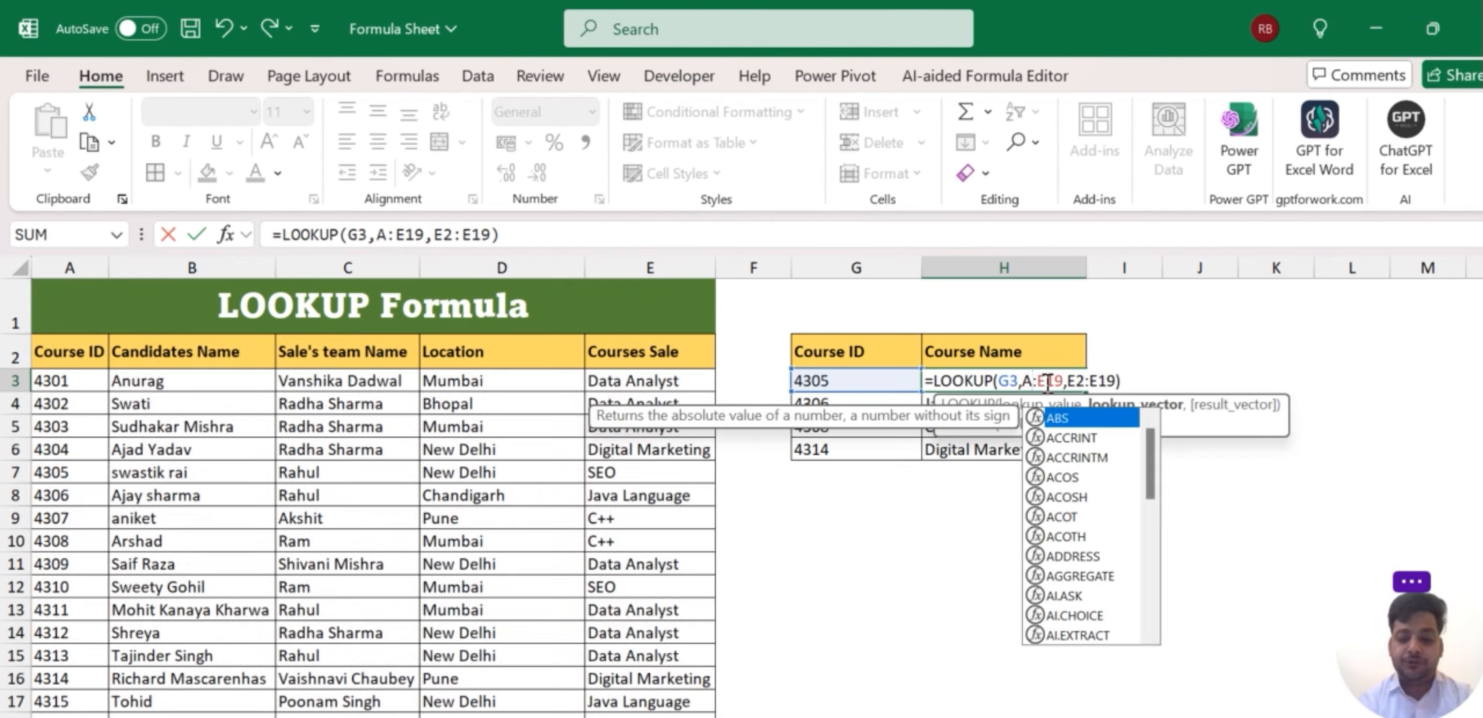
key("BackSpace")
type("b 2")
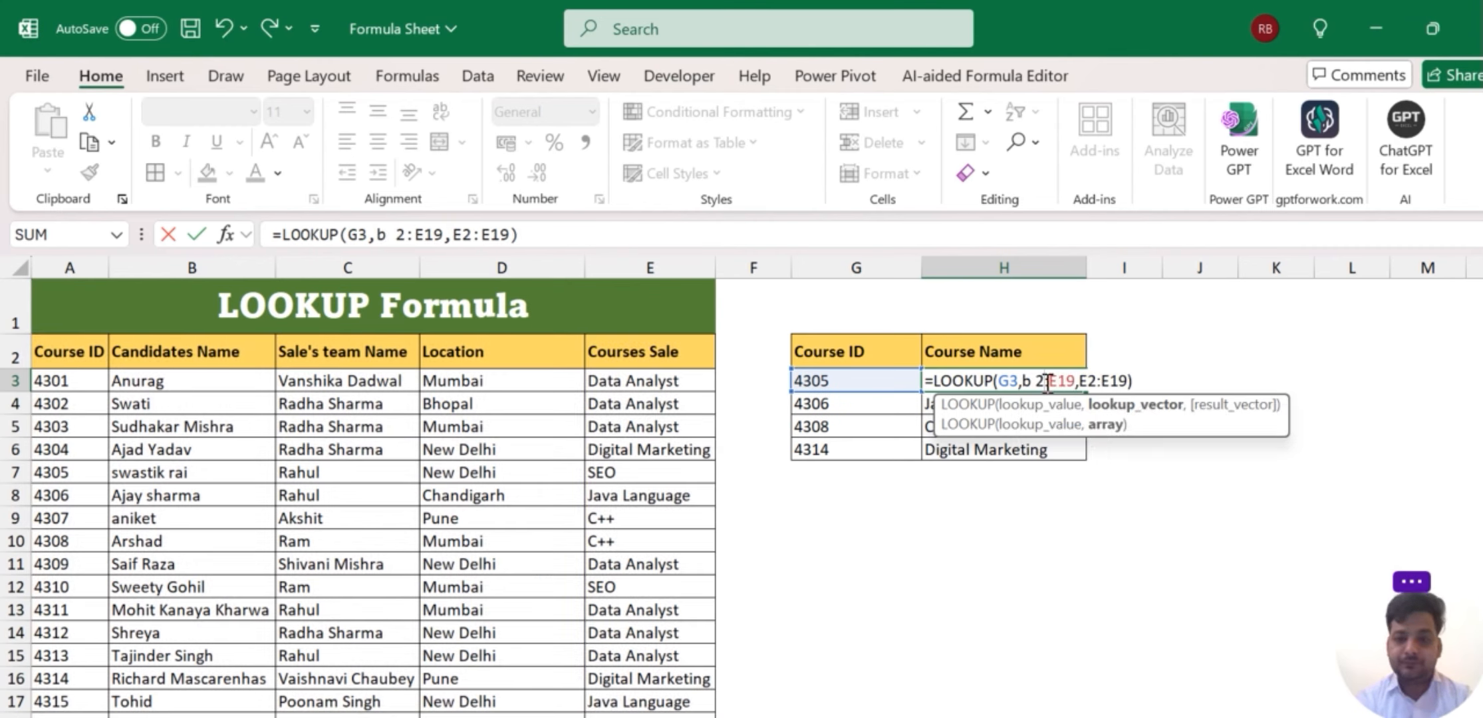
key("BackSpace")
key("BackSpace")
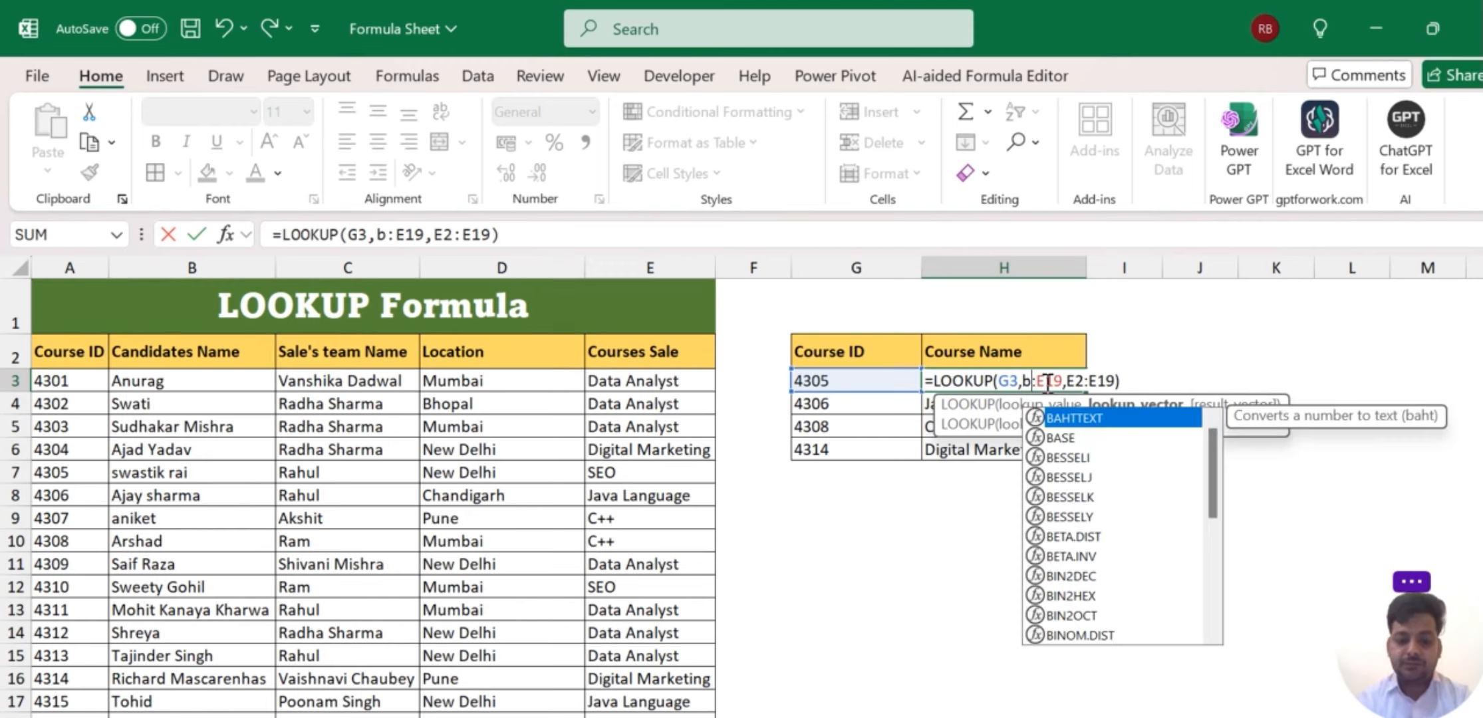
type("2")
key("Return")
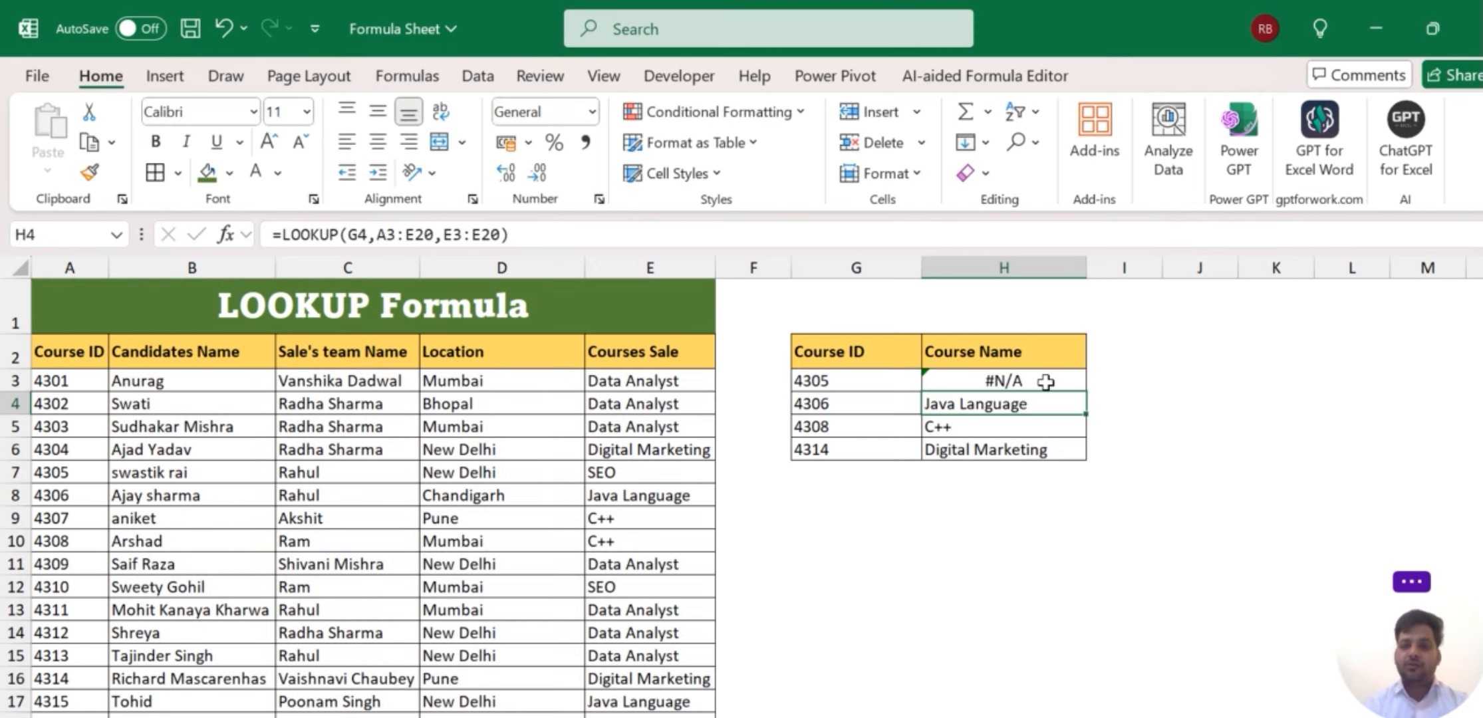
left_click(1043, 381)
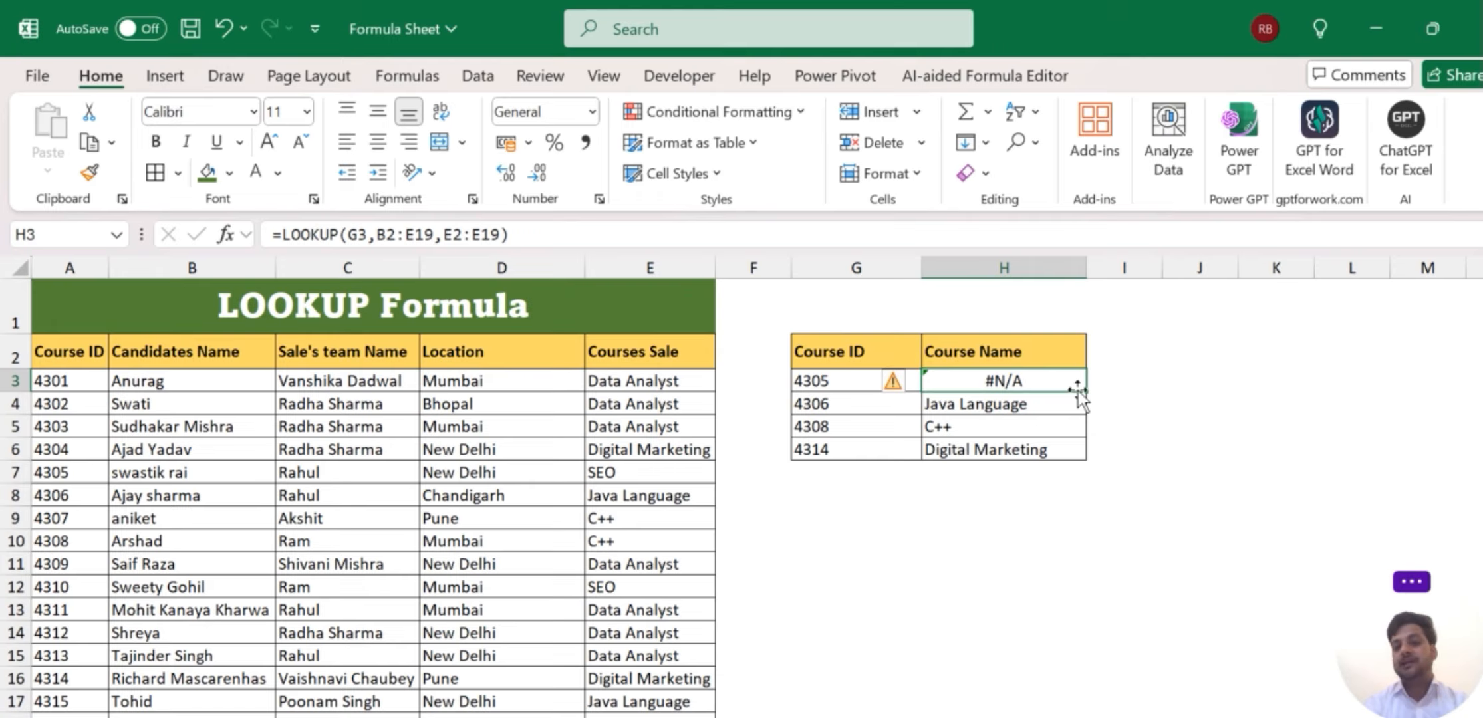
Copy the candidate's name from B4 into G3 as the lookup value and check the course returned in H3.
left_click(159, 402)
key("ctrl+c")
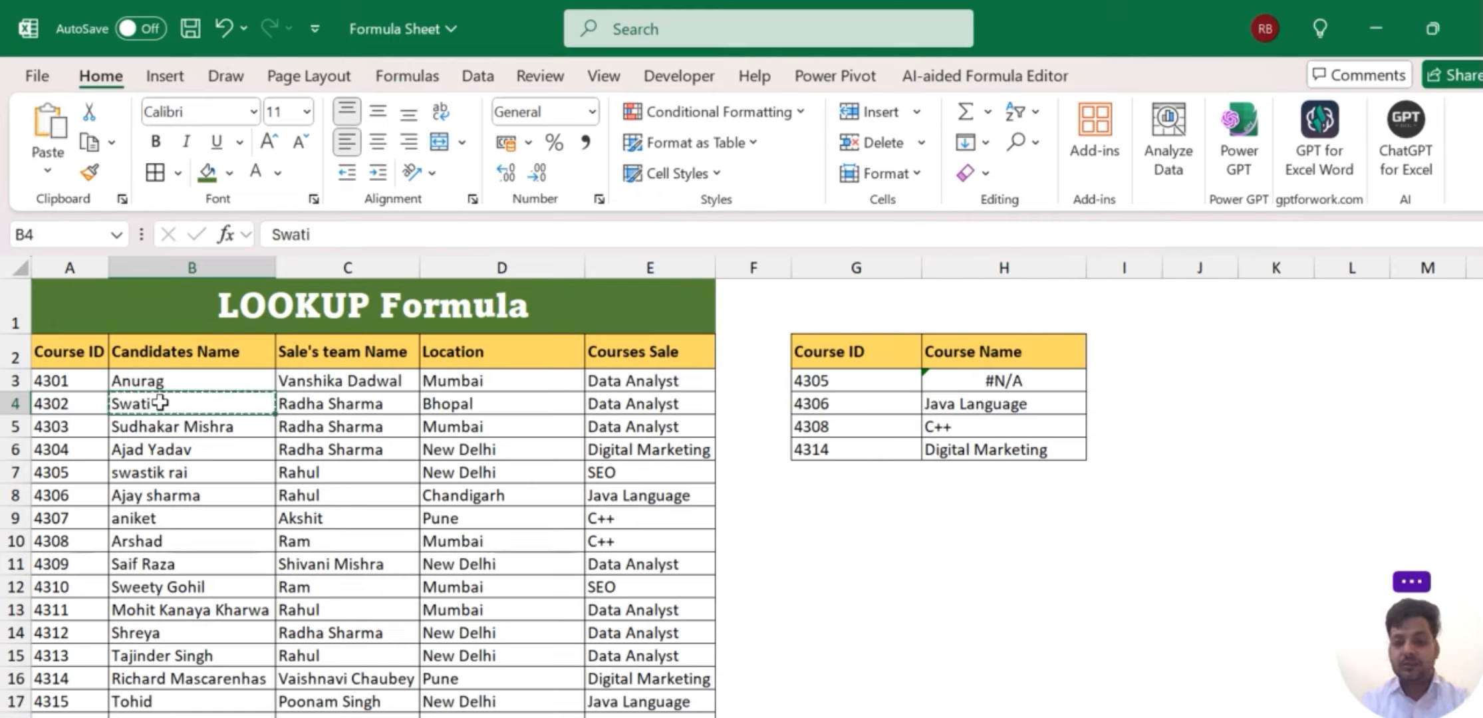
left_click(842, 379)
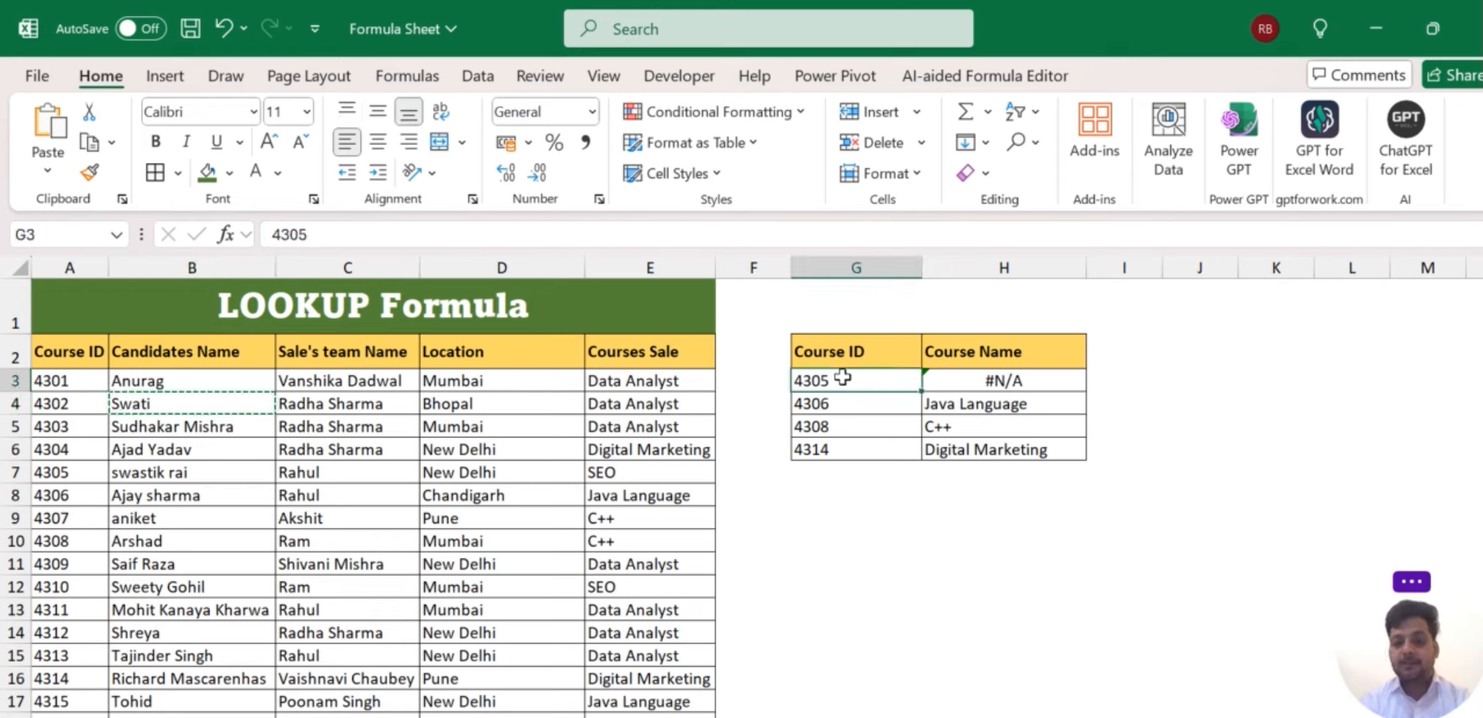
key("ctrl+v")
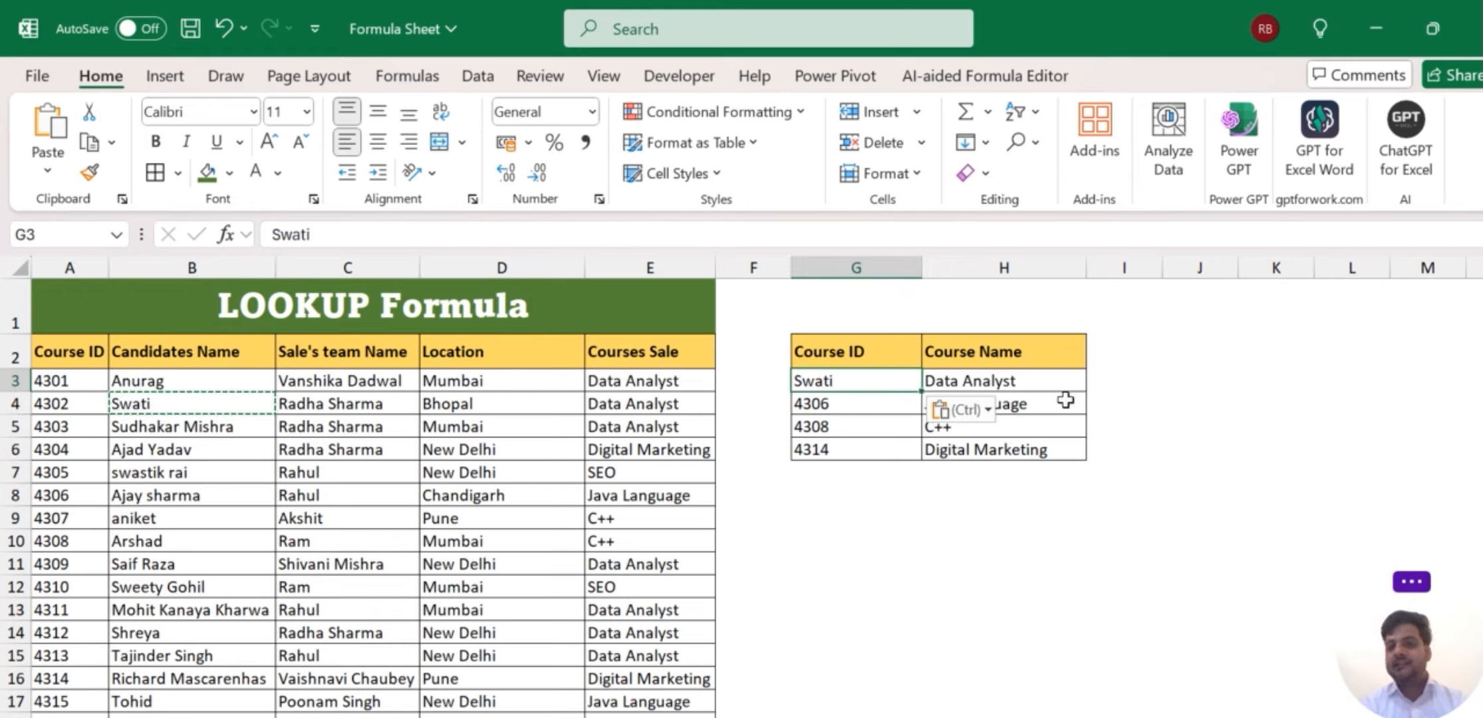
left_click(1054, 387)
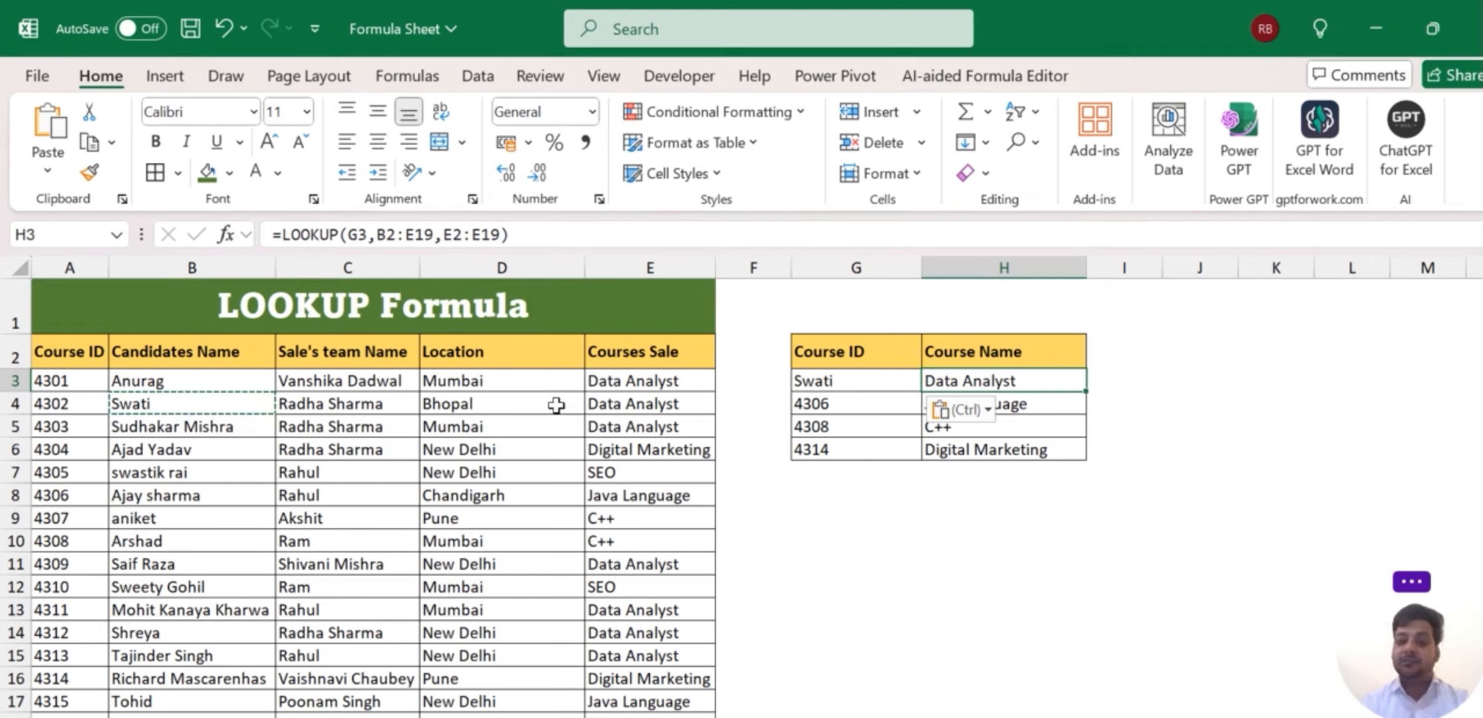
Copy the candidate's name from B8 into G4 as the lookup value.
left_click(191, 472)
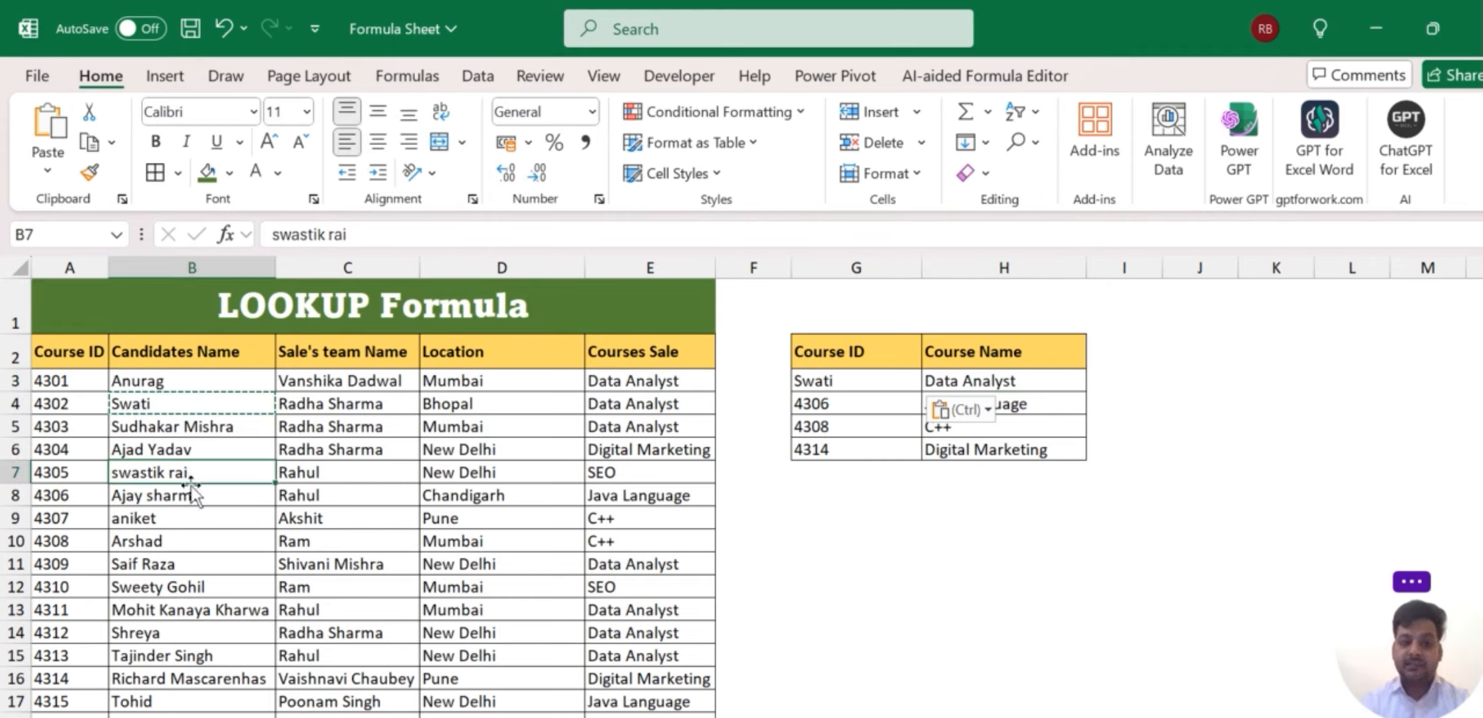
left_click(195, 496)
key("ctrl+c")
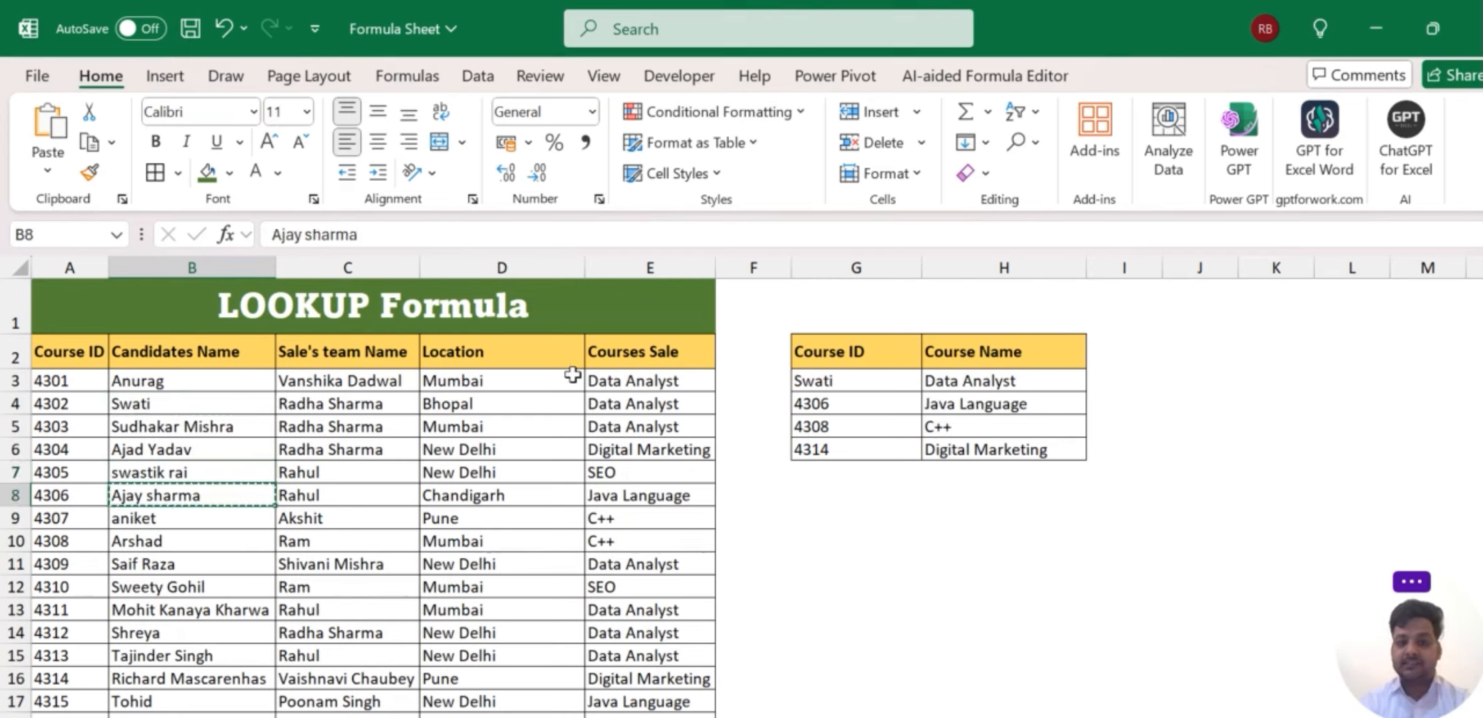
left_click(818, 409)
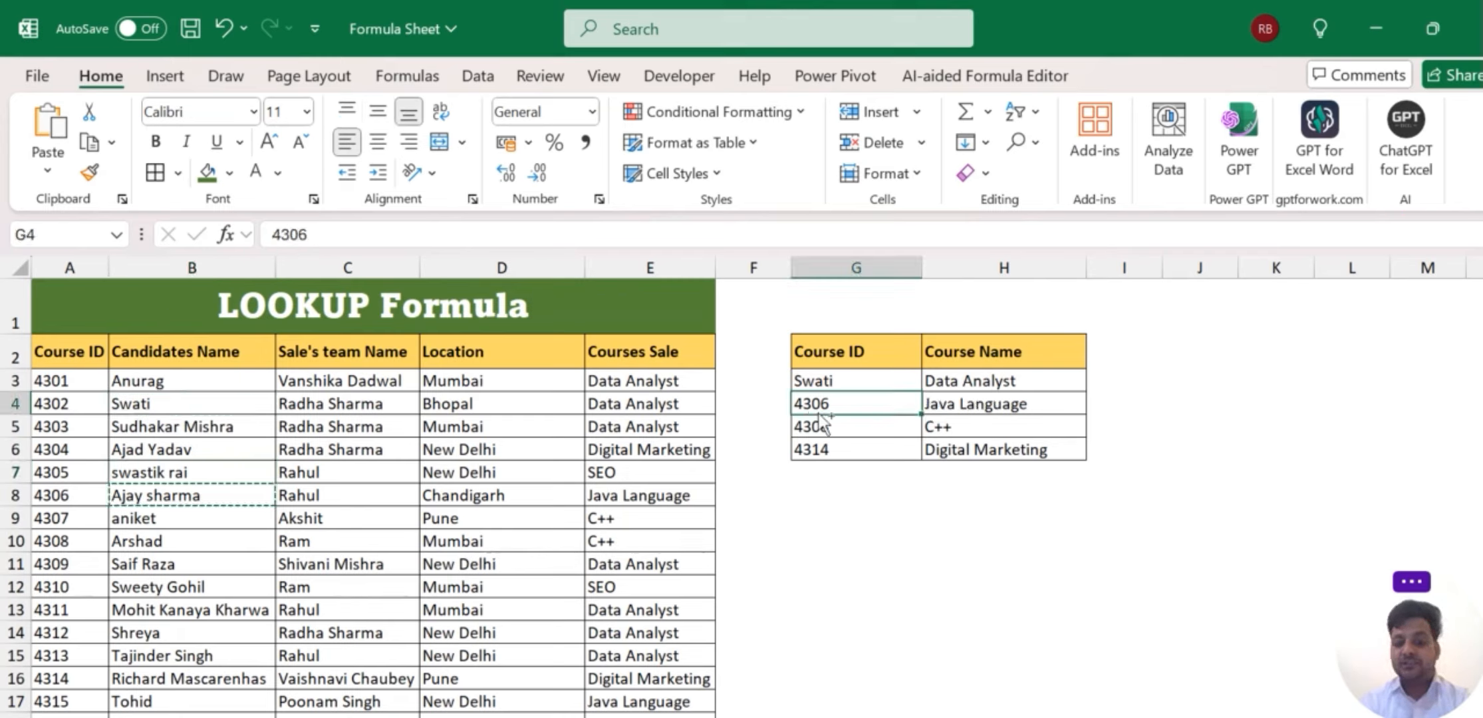
key("ctrl+v")
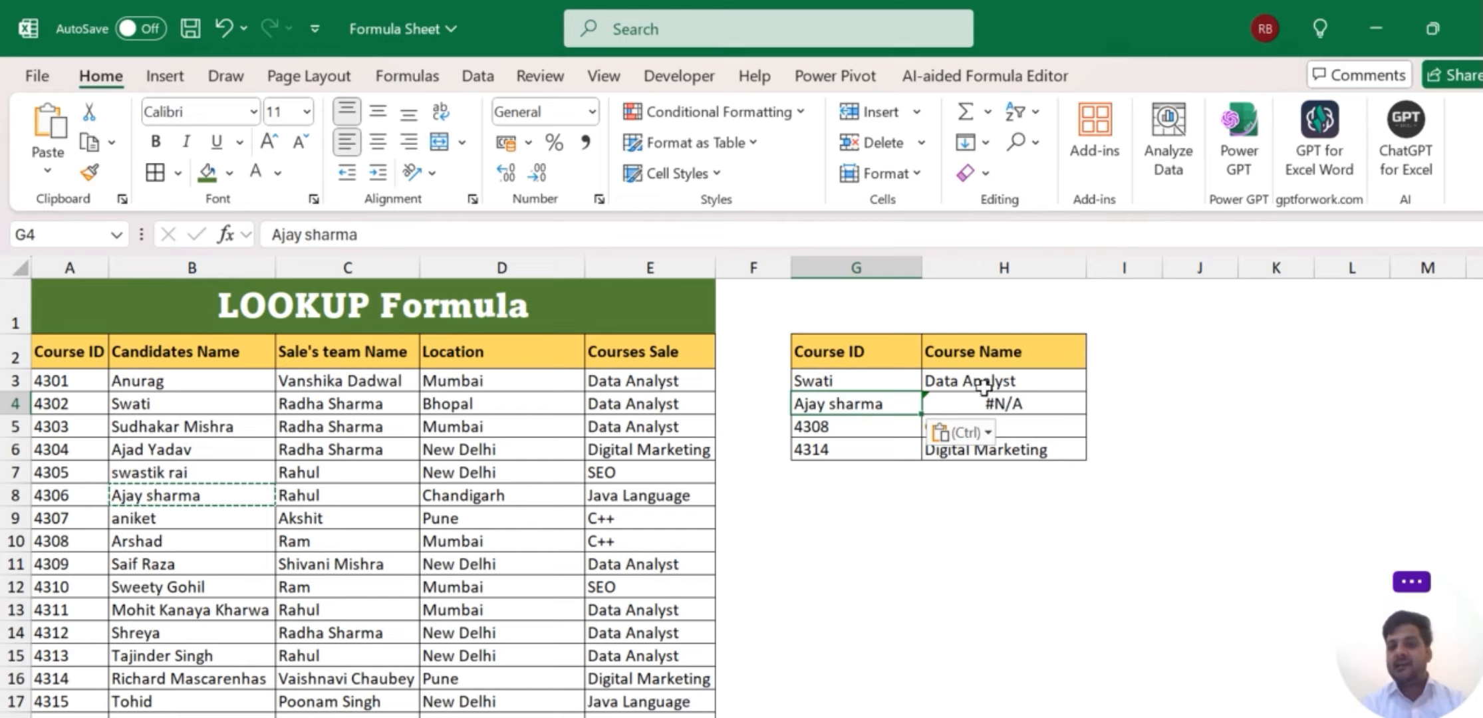
Compare the LOOKUP formulas in H3 and H4, and undo the name pasted into G4.
left_click(983, 384)
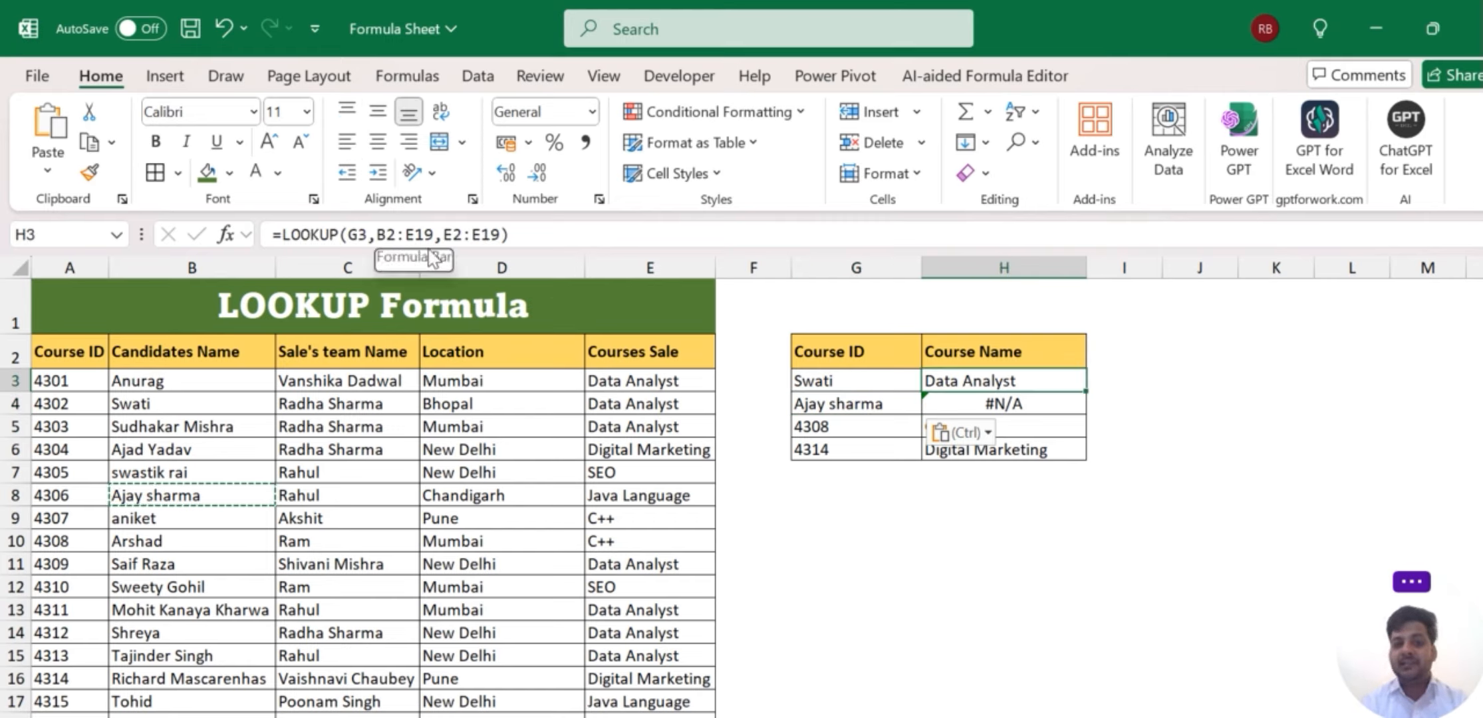
left_click(997, 407)
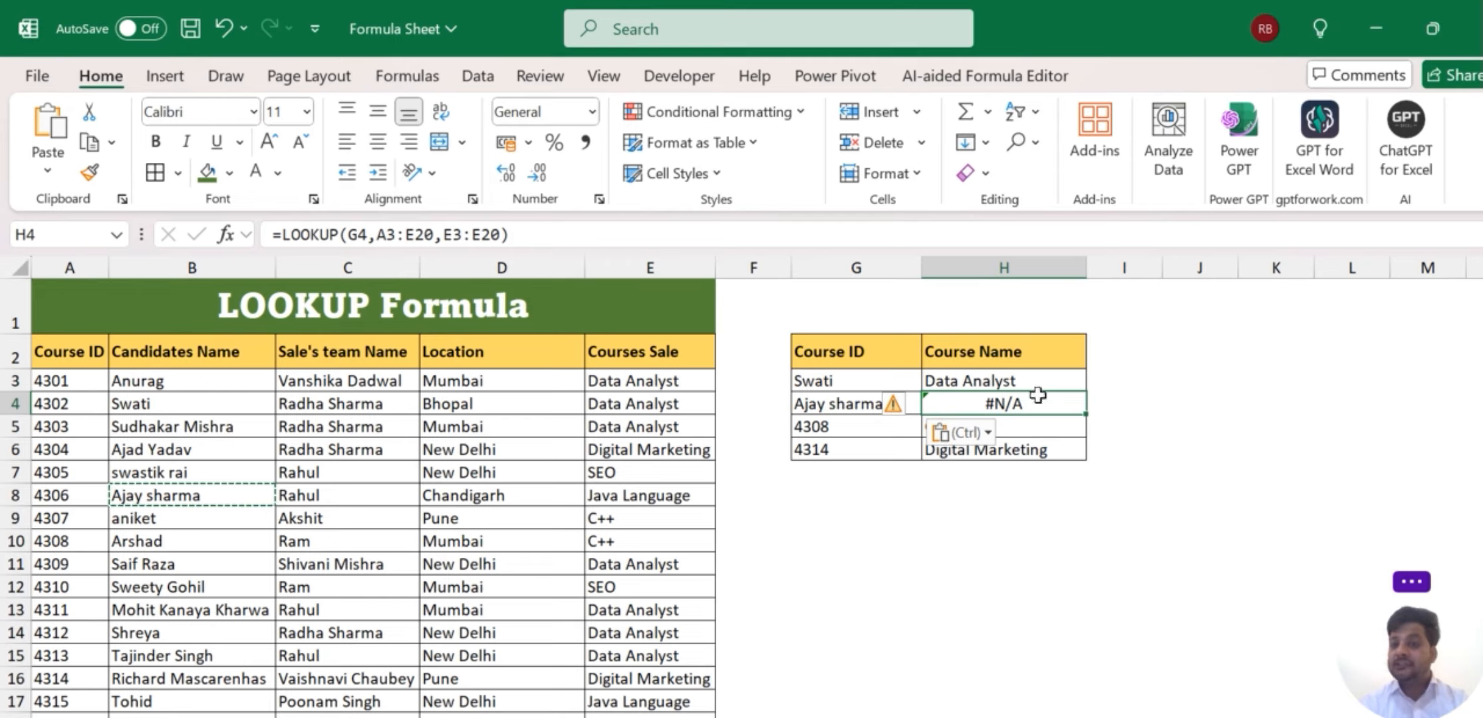
left_click(1019, 378)
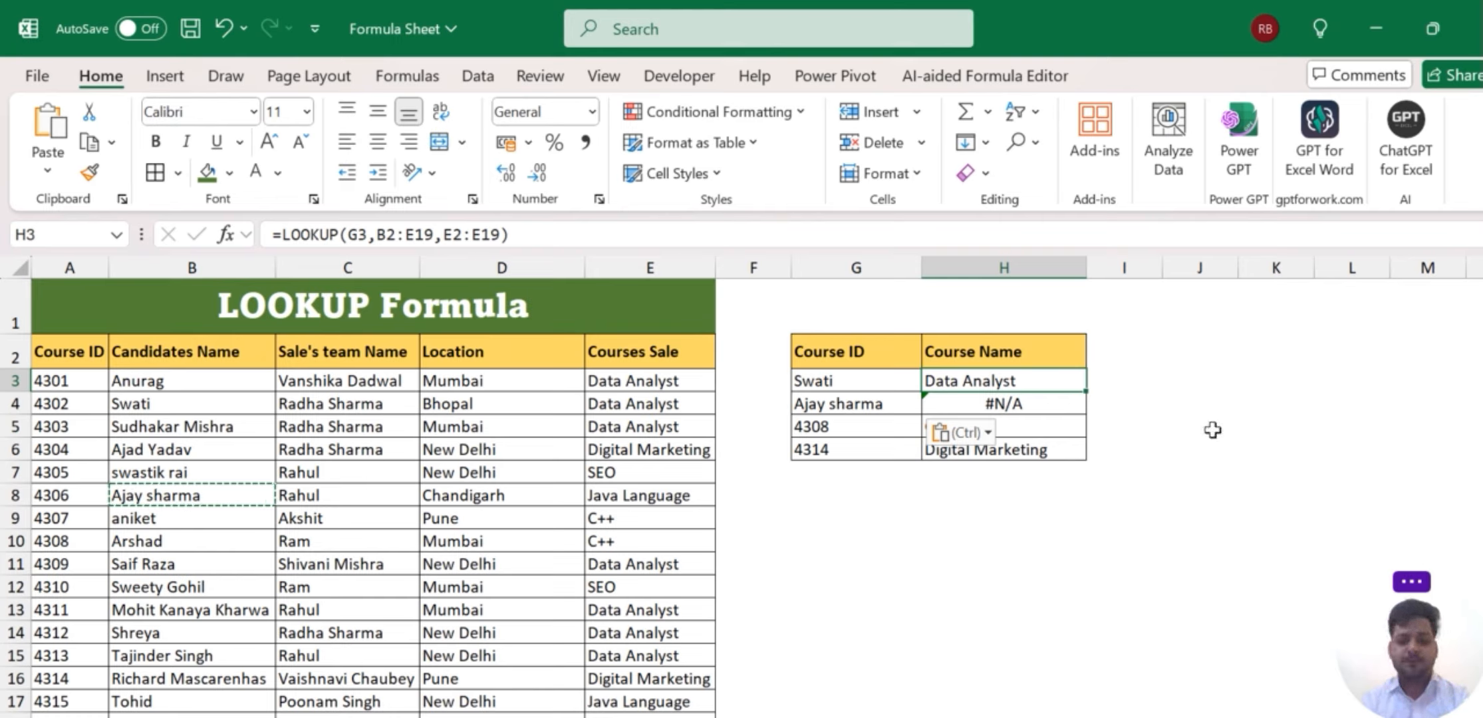
key("ctrl+z")
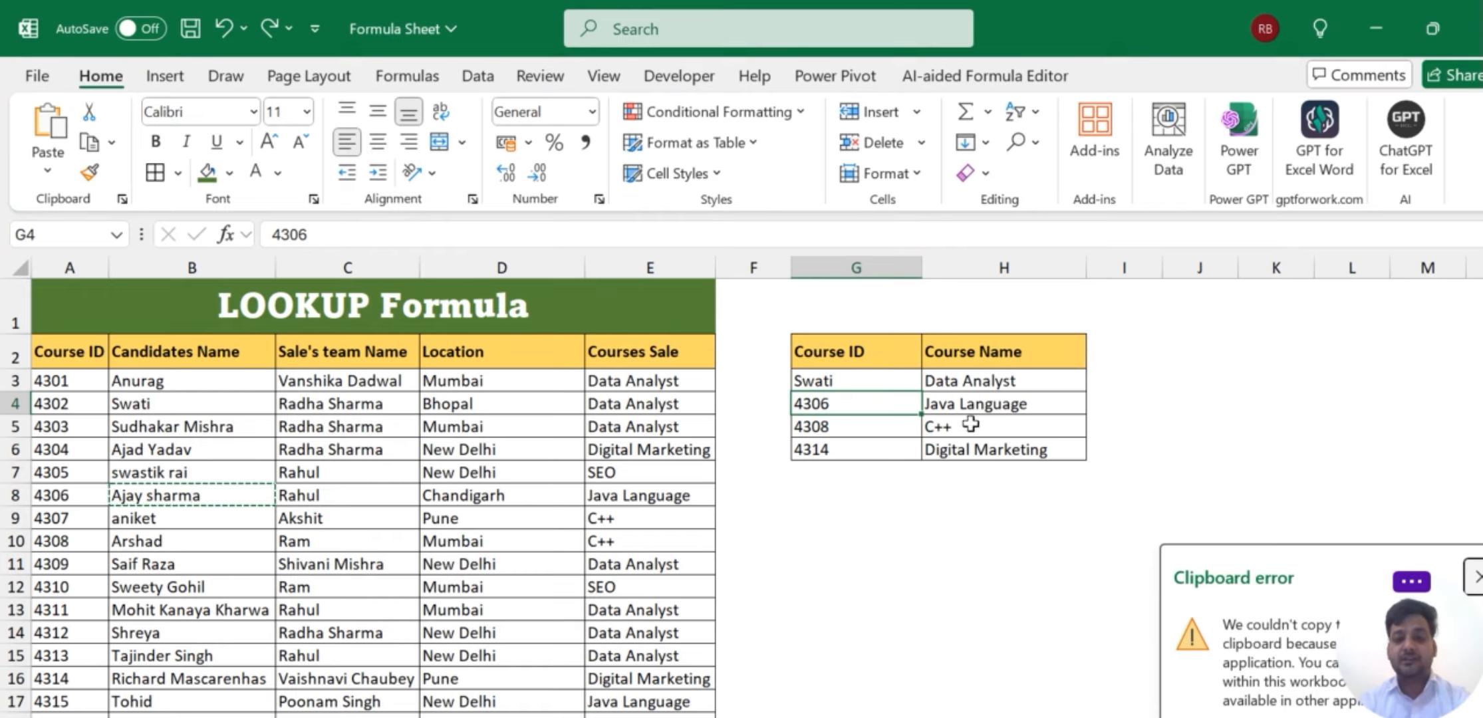
Try A2:E19 as the lookup range in H3 with the candidate's name in G3, and undo the change.
left_click(966, 388)
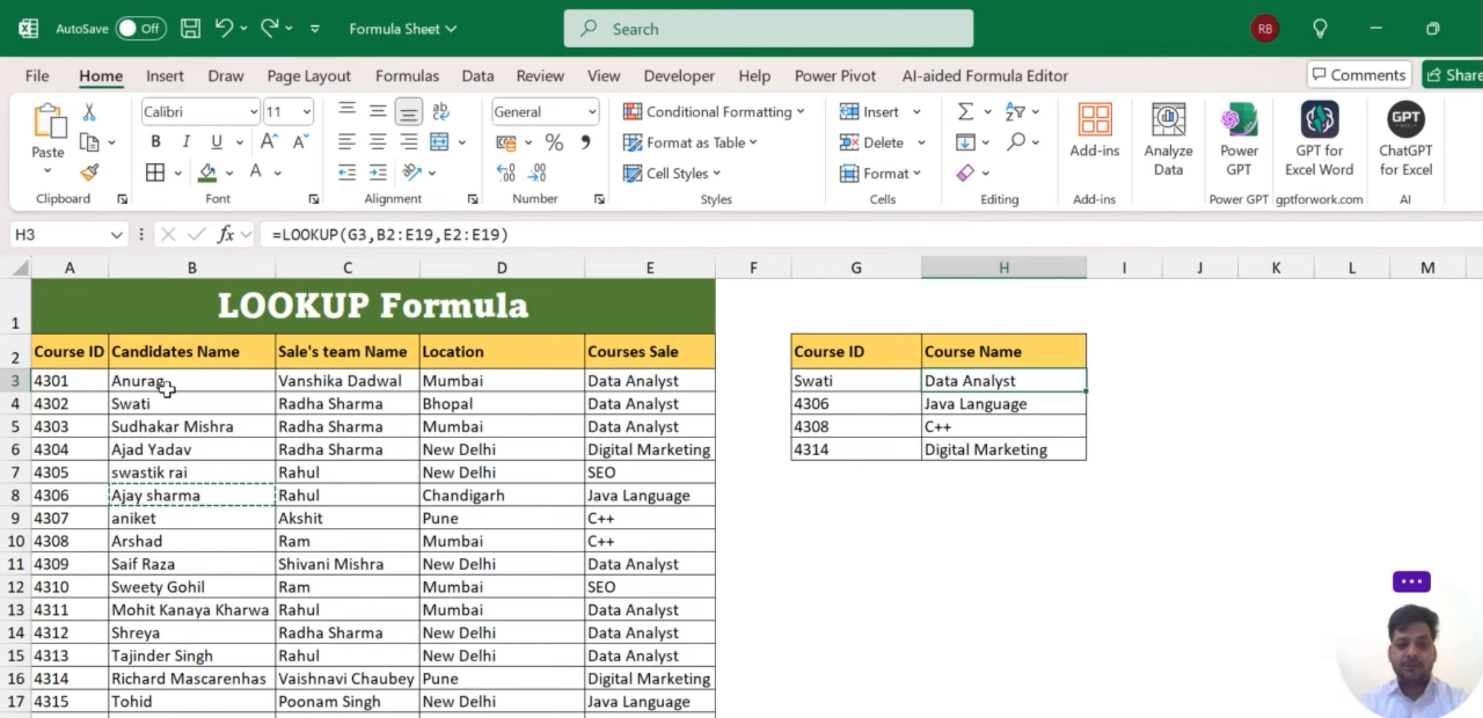
left_click(383, 235)
key("BackSpace")
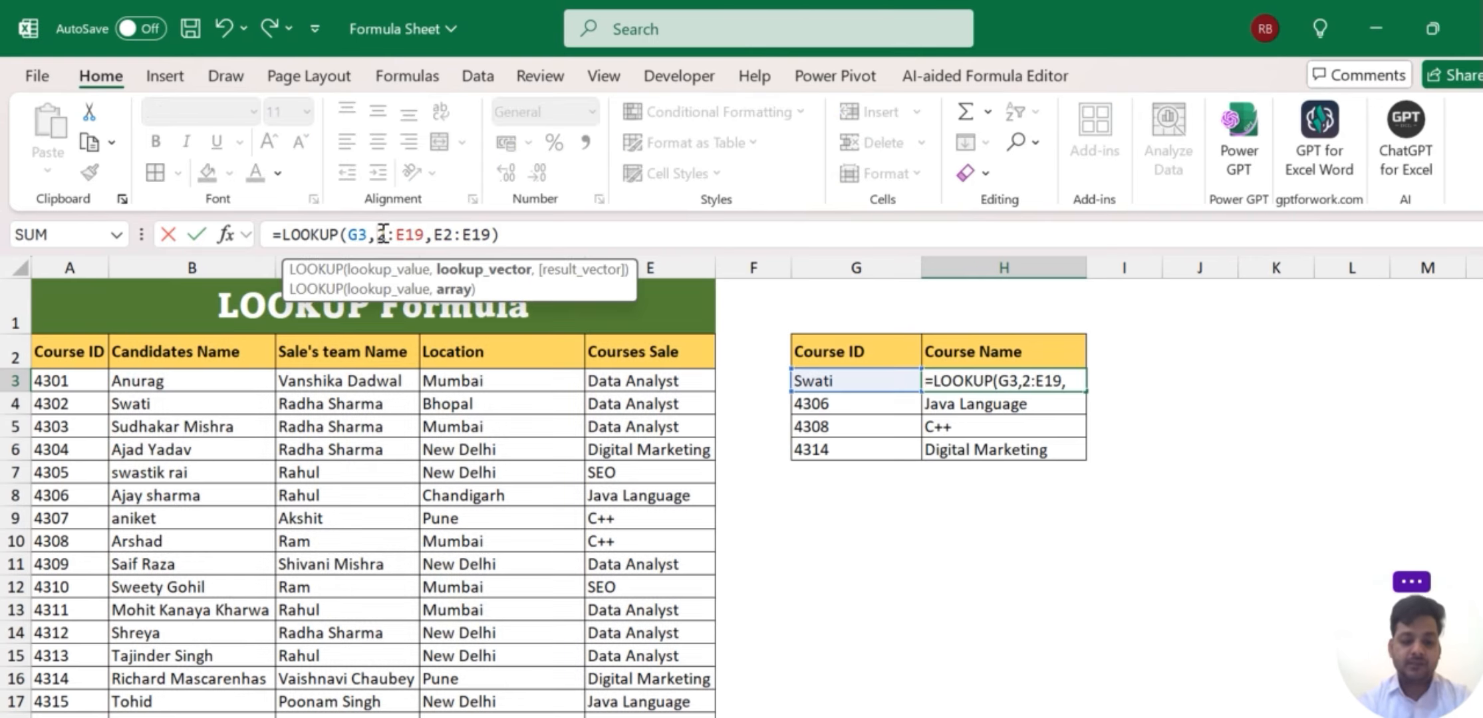
type("A")
key("Return")
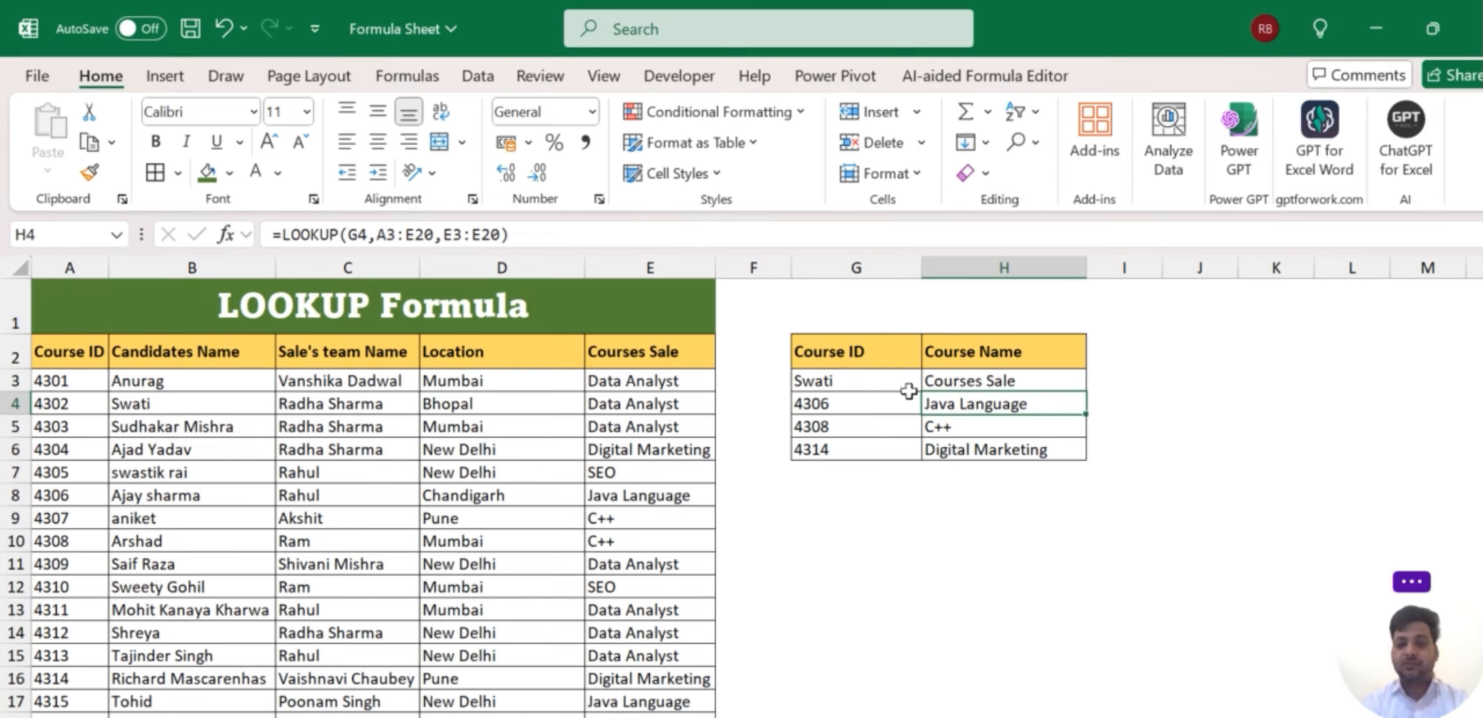
key("ctrl+z")
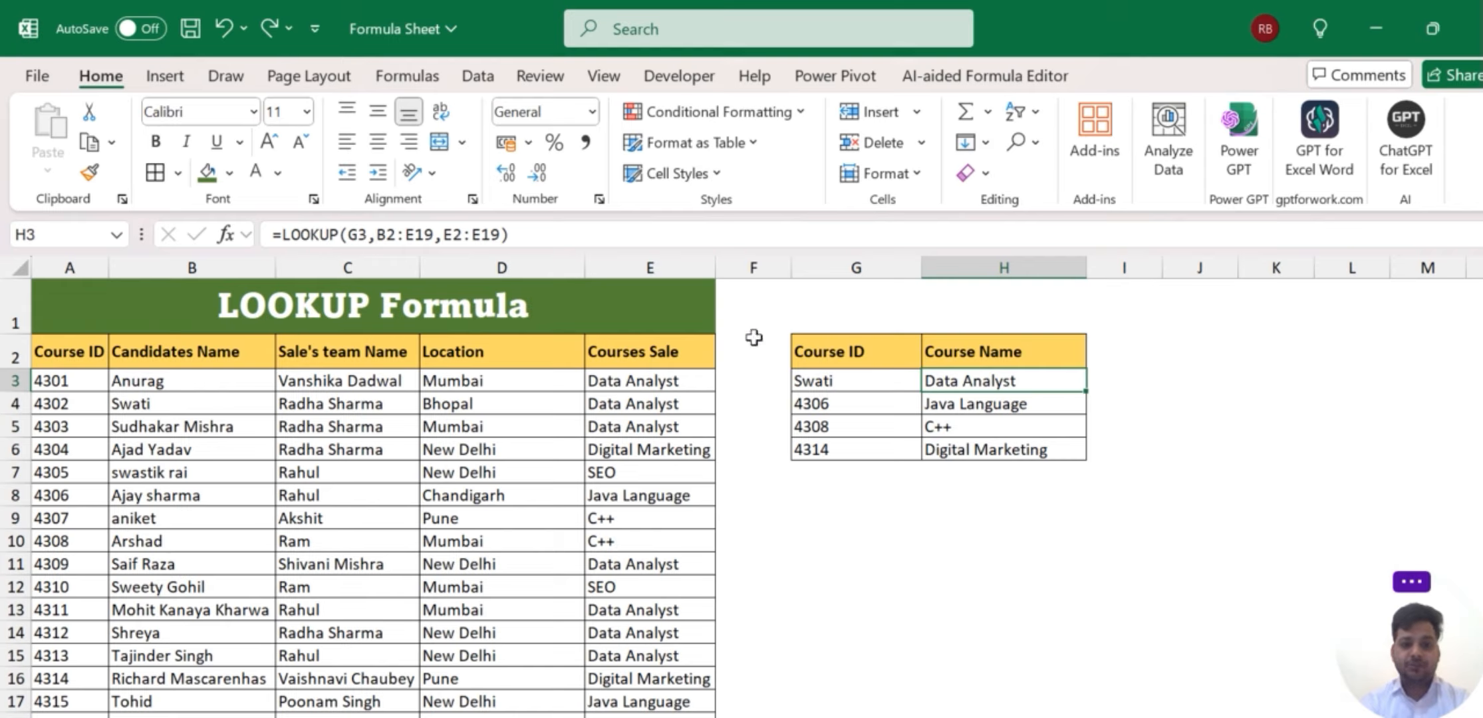
Copy the course ID 4301 from A3 into G3 as the lookup value.
left_click(69, 382)
key("ctrl+c")
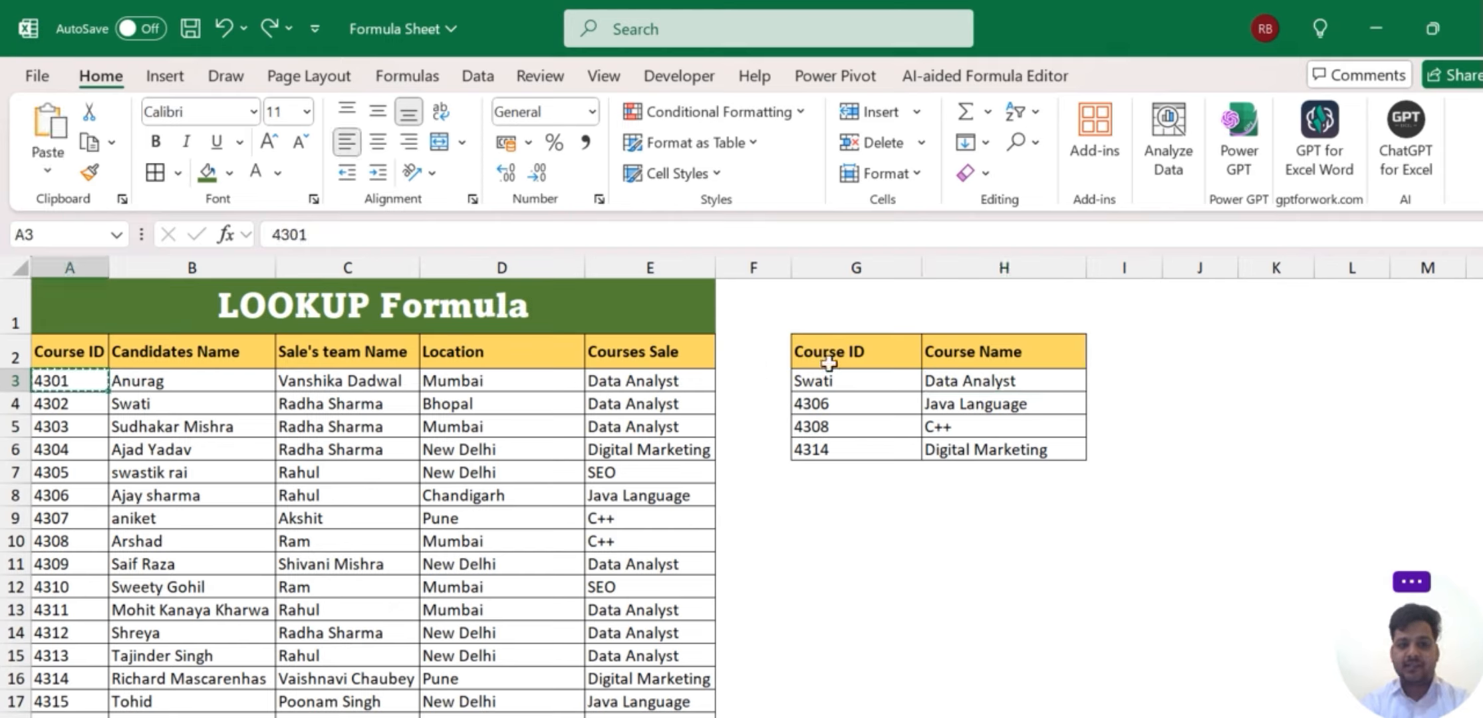
left_click(848, 379)
key("ctrl+v")
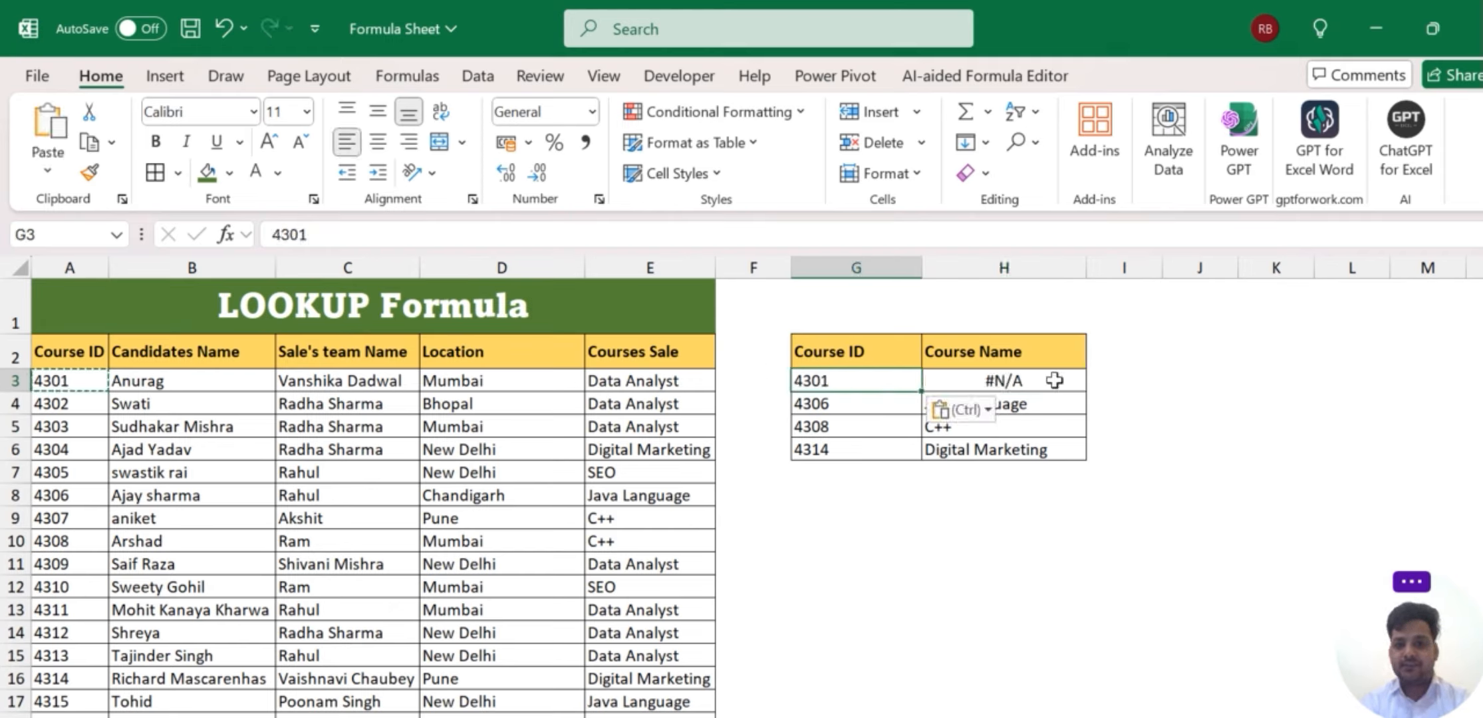
Set the lookup range in H3's LOOKUP formula to A2:E19.
left_click(984, 377)
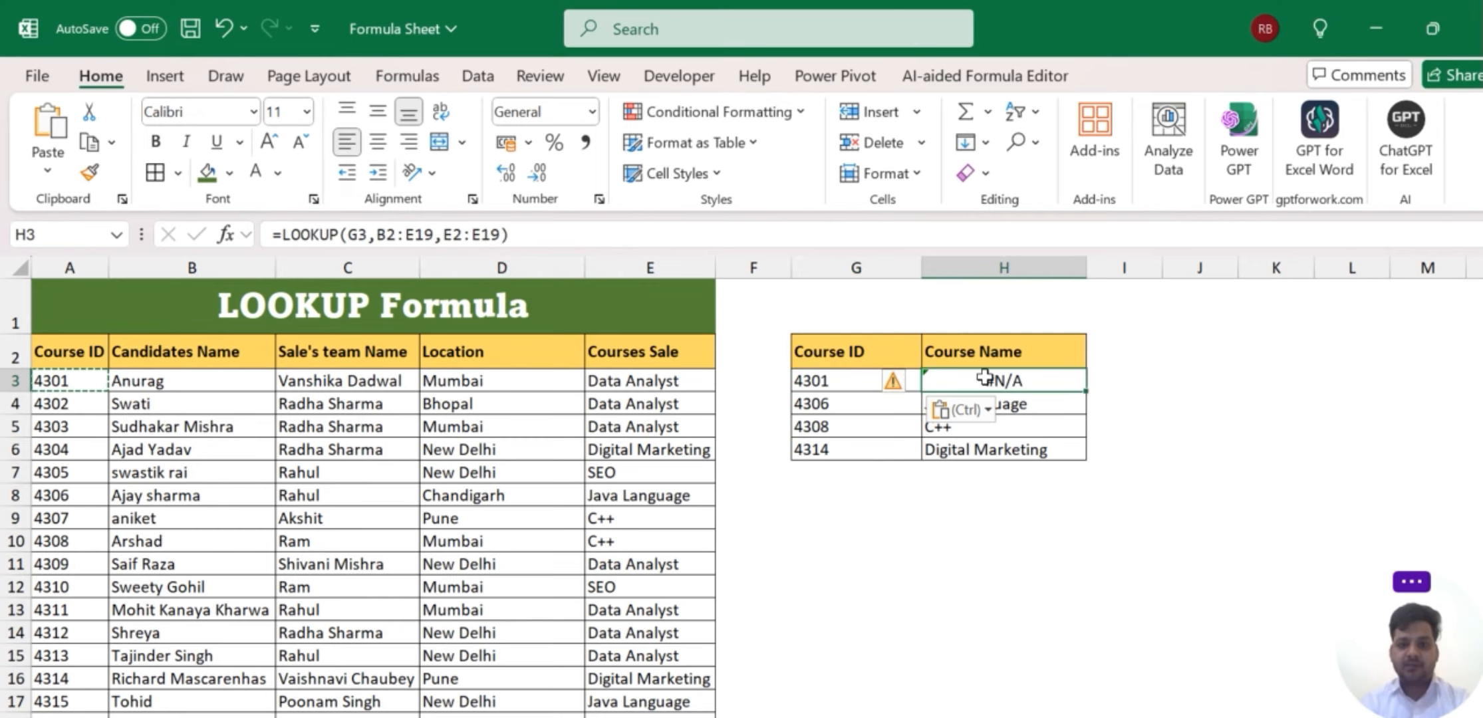
left_click(391, 236)
key("BackSpace")
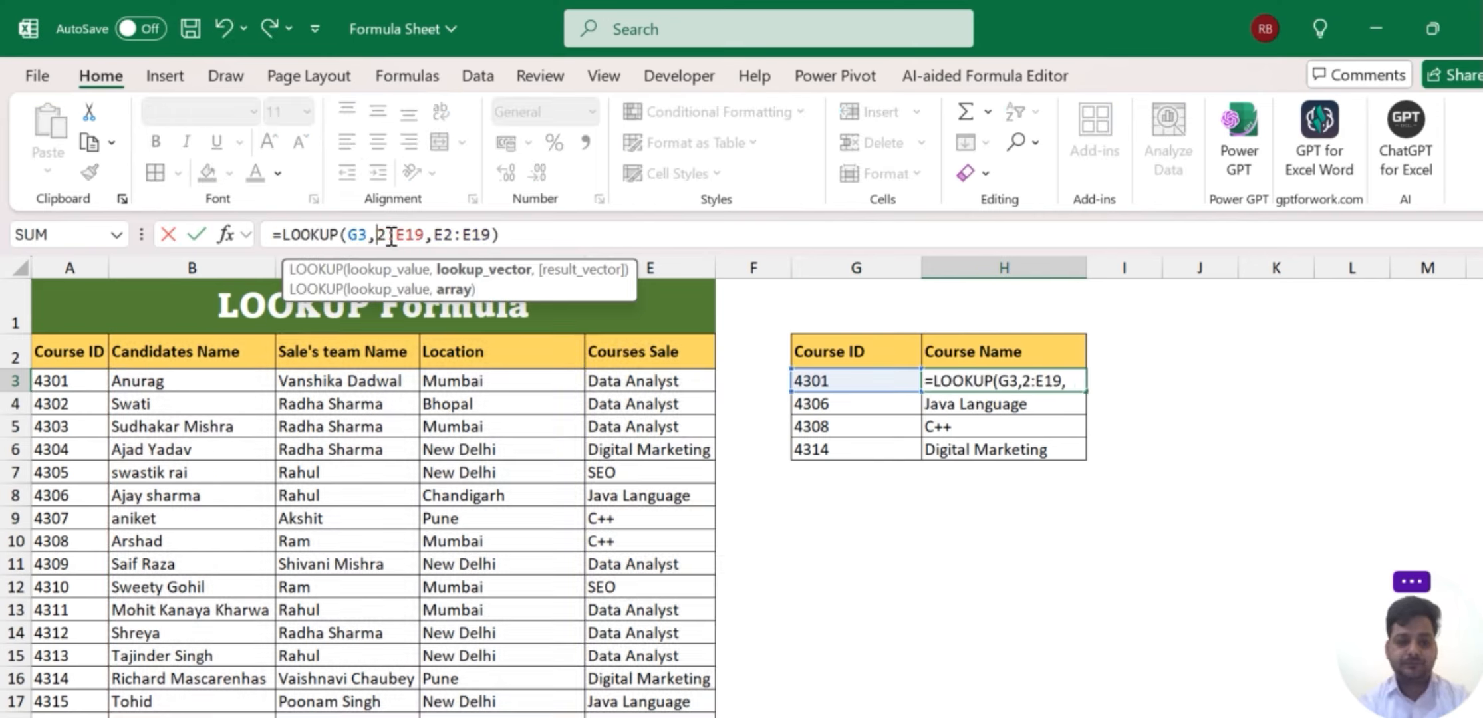
type("A")
key("Return")
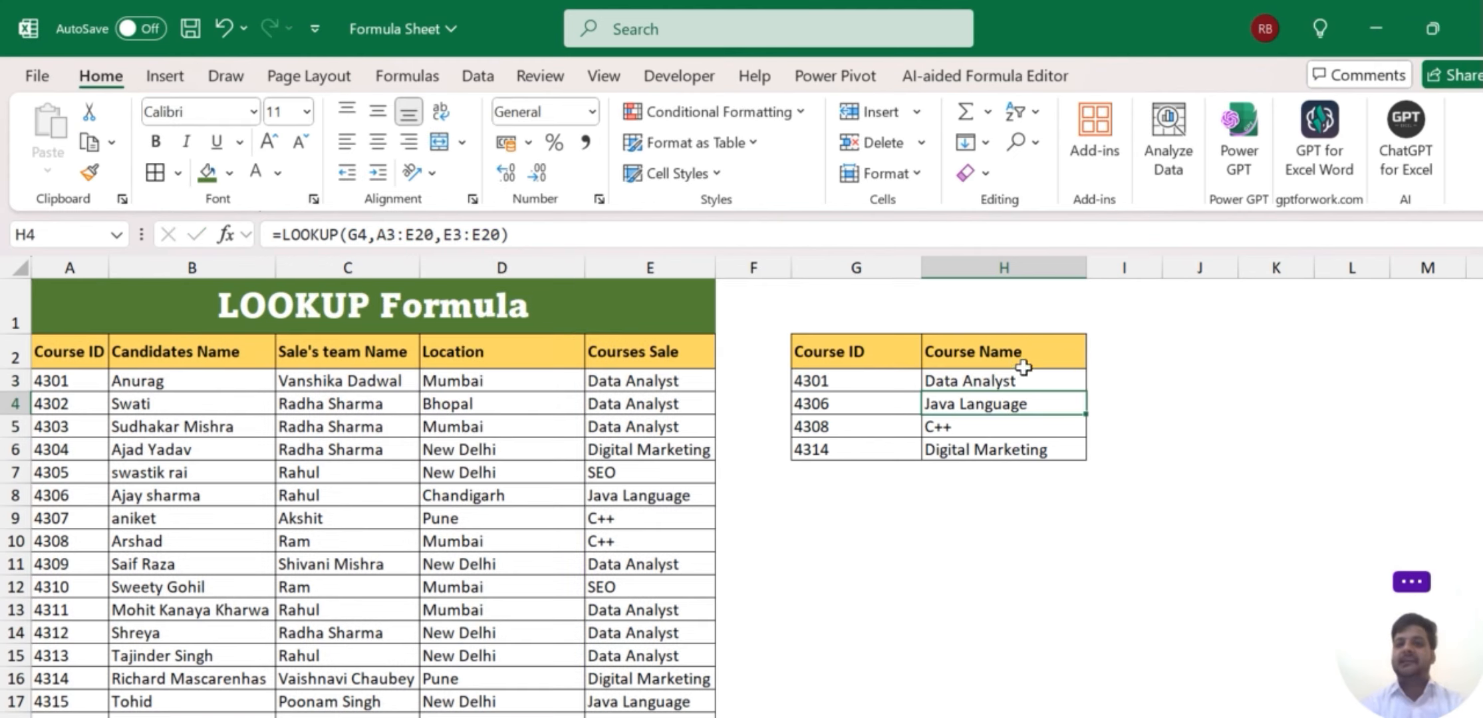
left_click(1103, 513)
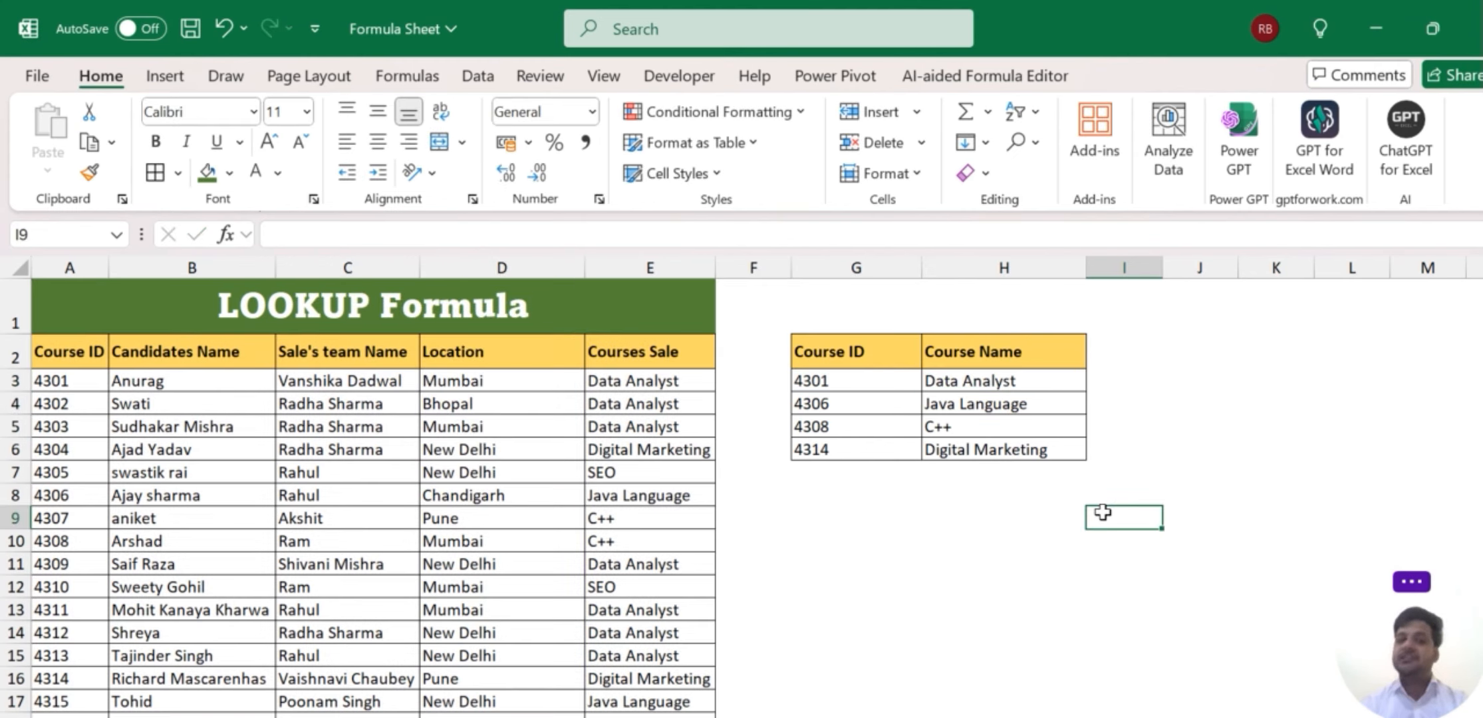